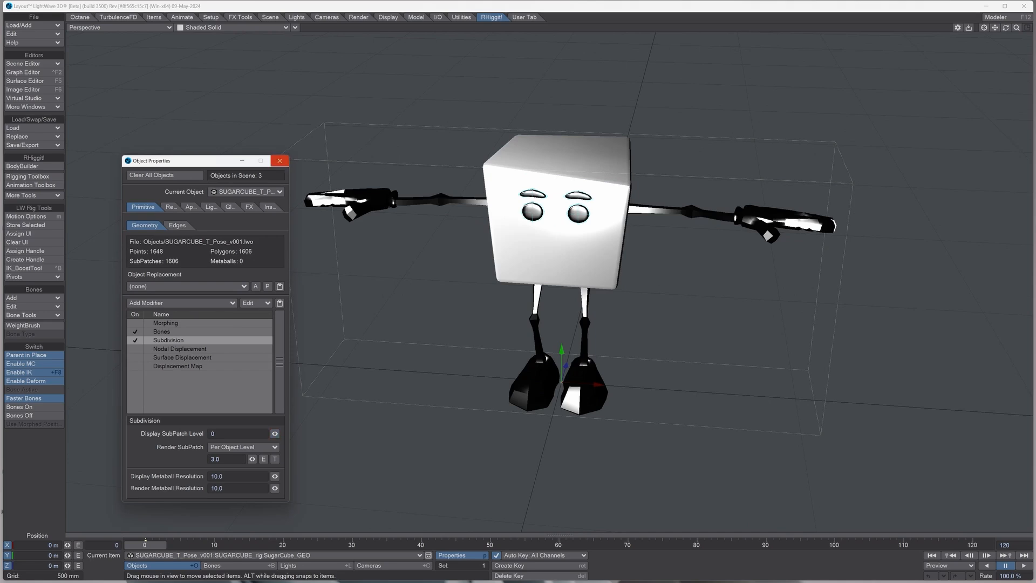
Step: Close the object properties and start the WeightBrush tool on the SugarCube_GEO object
click(279, 160)
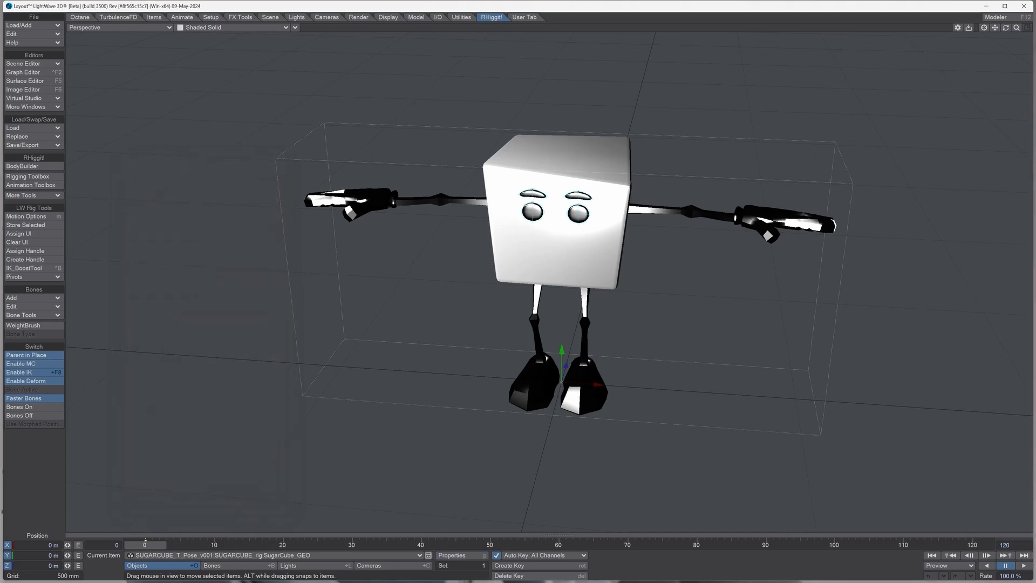
mouse_move(1006, 27)
mouse_down()
mouse_move(1014, 223)
mouse_move(1006, 29)
mouse_move(996, 29)
mouse_up()
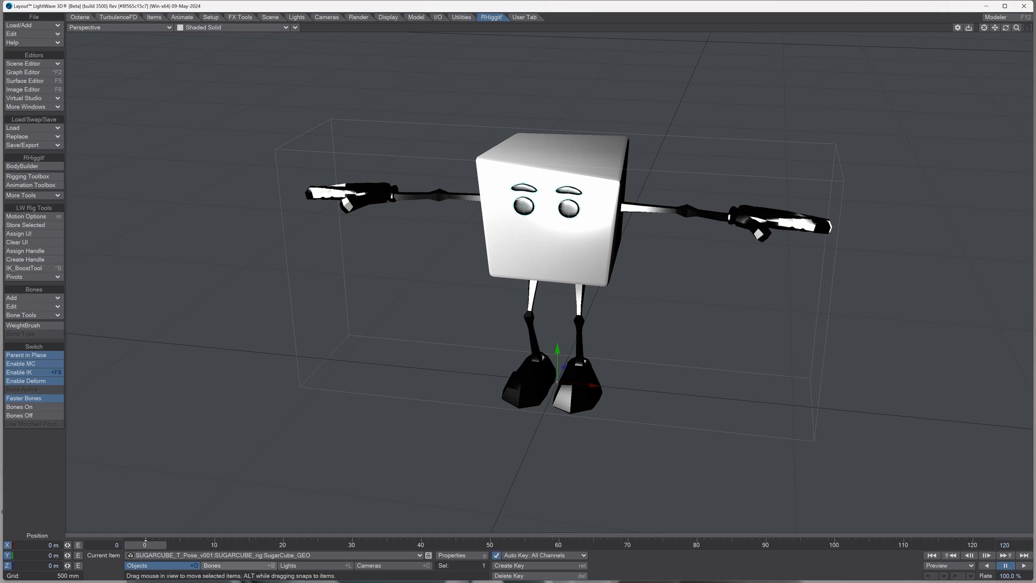
click(312, 565)
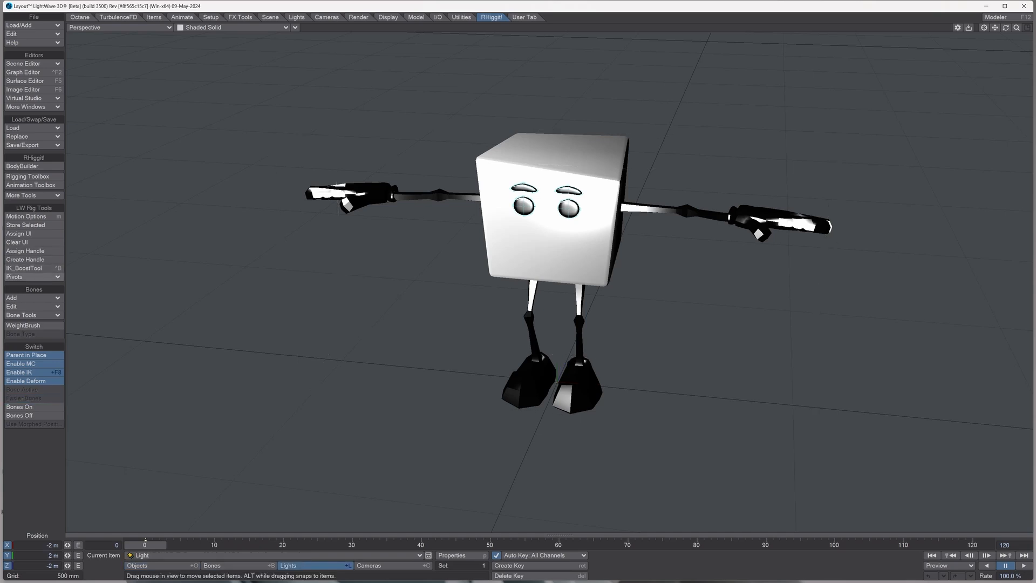
key(shift+o)
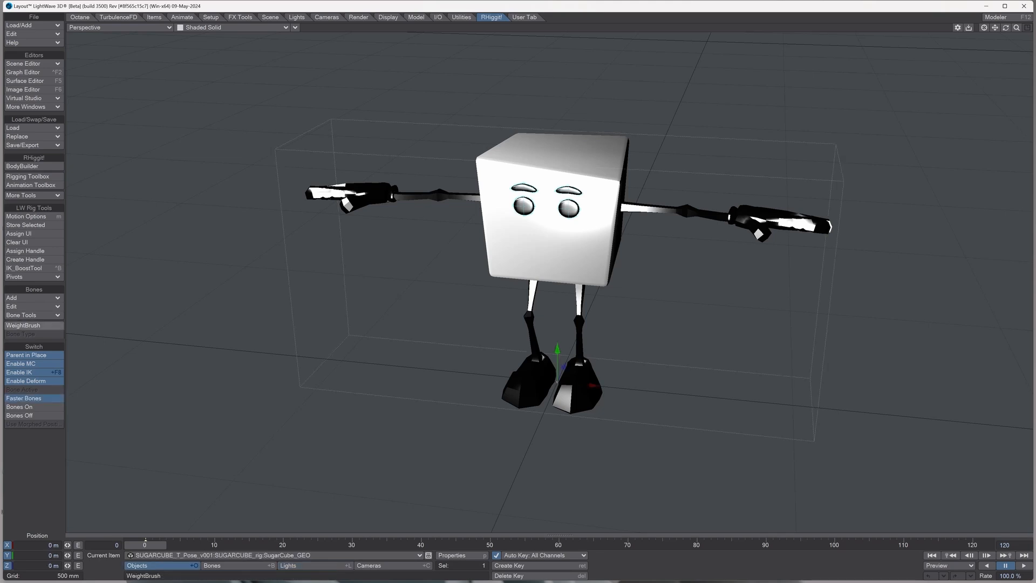
click(23, 325)
drag(242, 198, 181, 269)
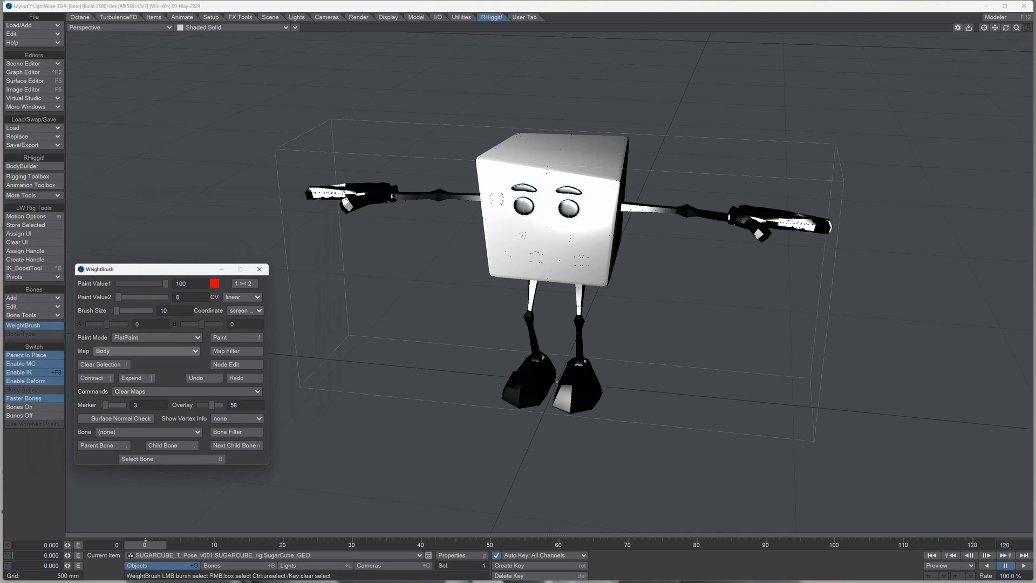
Step: Display the Right_Hand weight map on the model to examine its existing weights
click(146, 351)
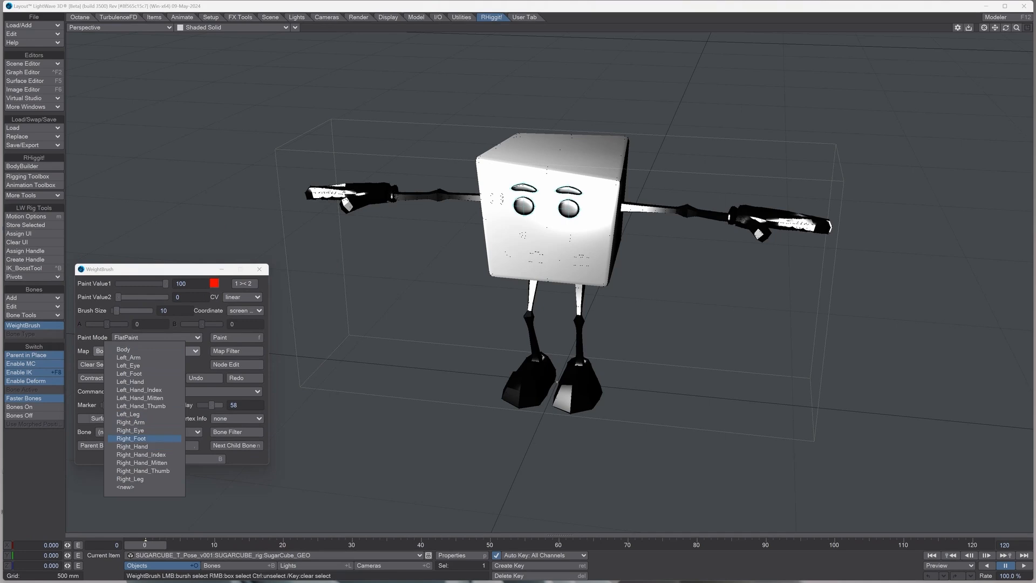
click(142, 446)
mouse_move(1006, 27)
mouse_down()
mouse_move(1004, 53)
mouse_move(1004, 36)
mouse_up()
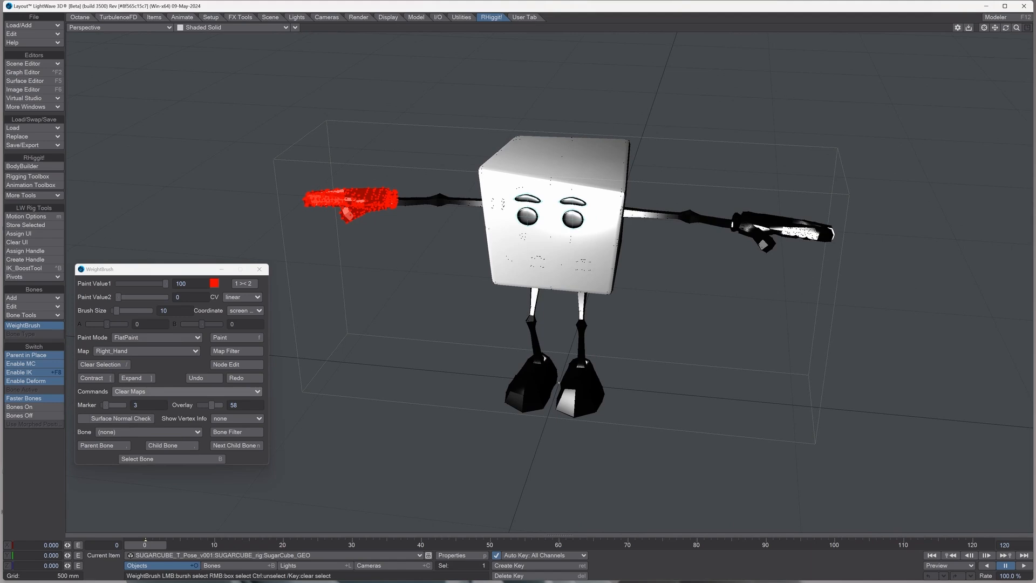
click(157, 391)
click(146, 389)
Step: Make Body the active weight map and select the cube body's vertices, expanding outward from points on its front face
click(145, 350)
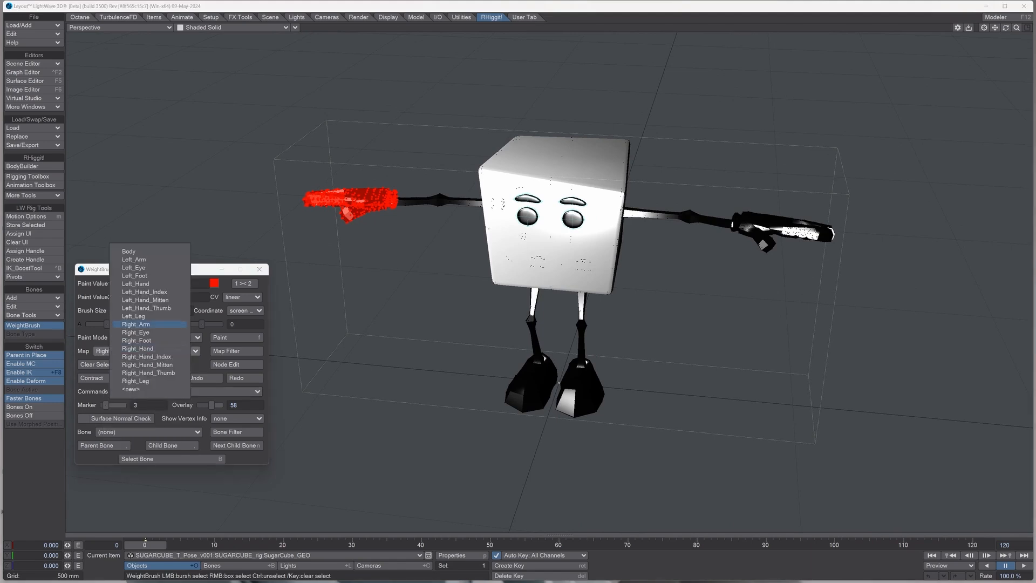
click(128, 252)
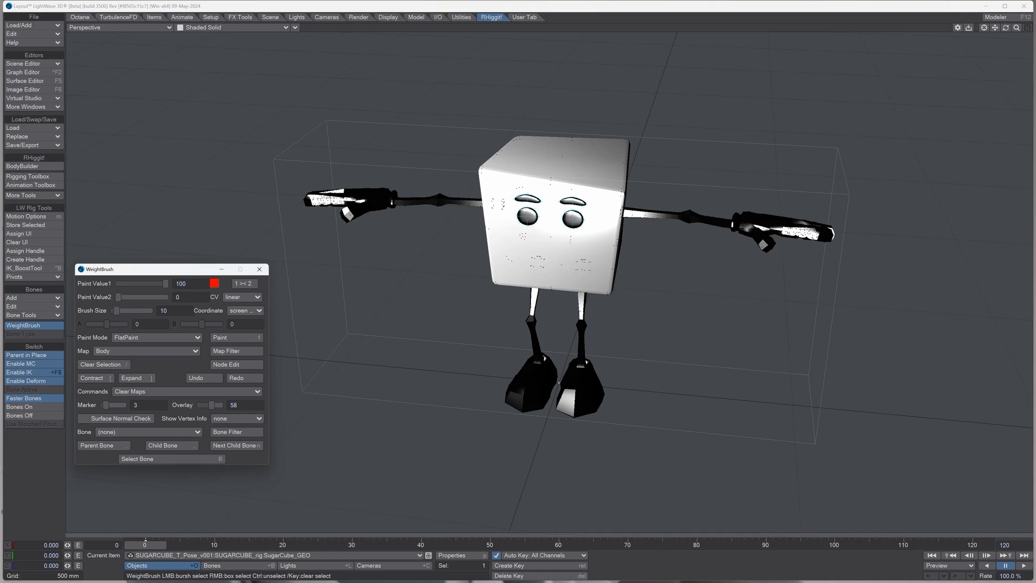
drag(158, 272, 156, 218)
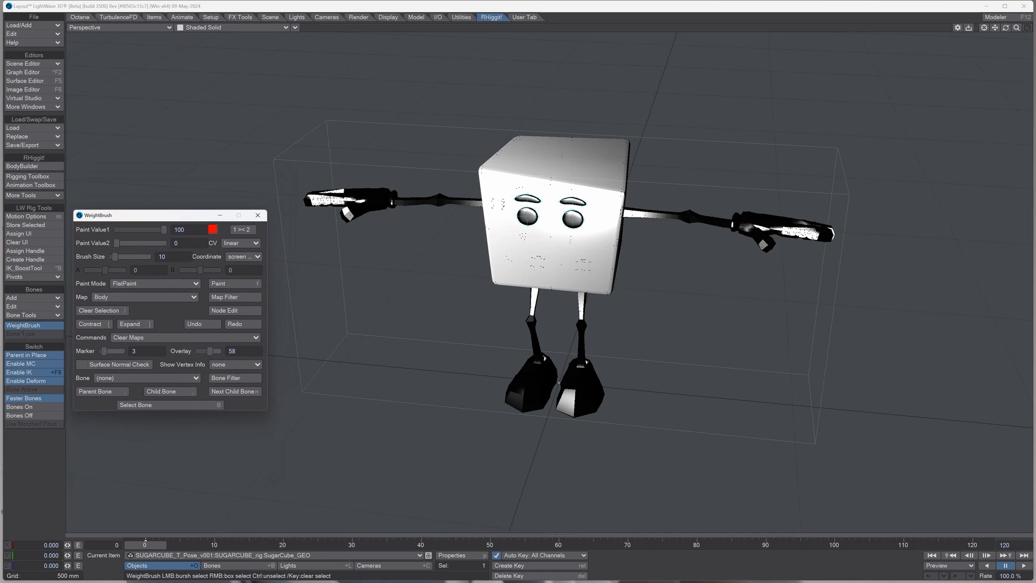
click(551, 180)
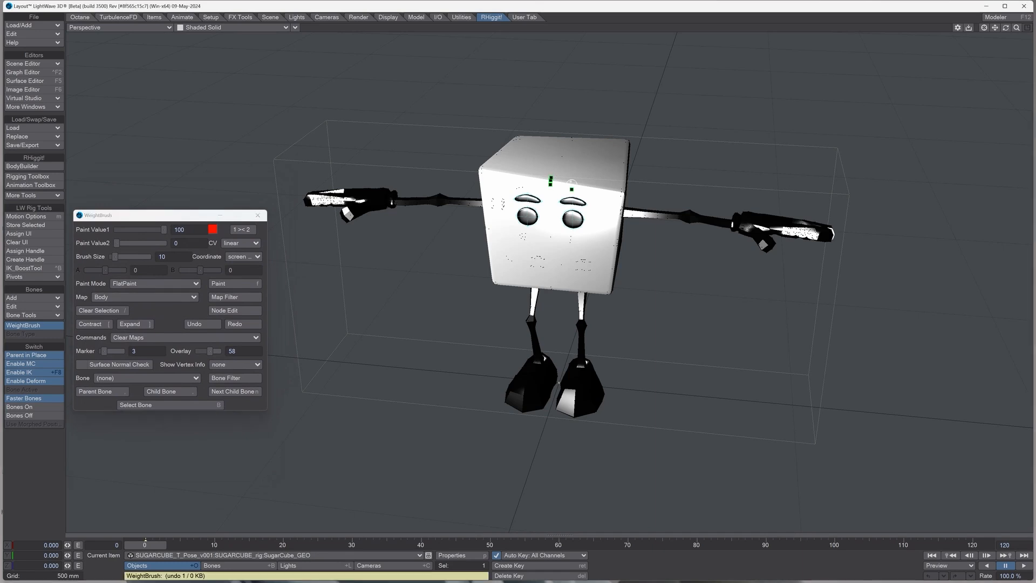
drag(572, 184, 571, 184)
key(bracketright)
key(bracketright)
key(bracketright)
key(bracketright)
key(bracketright)
key(bracketright)
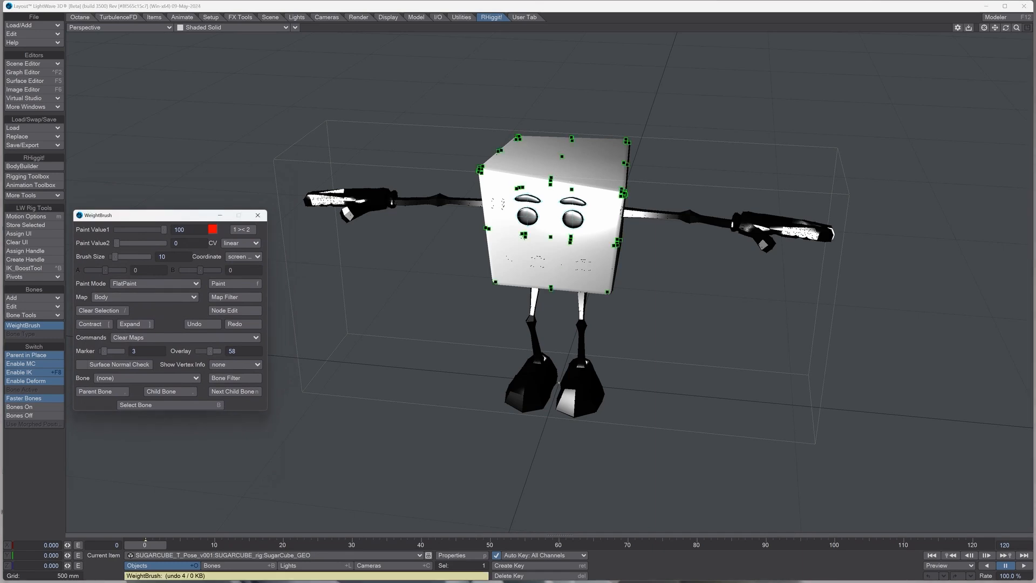
key(bracketright)
Step: Fill the selected cube vertices with a weight of 100 in the Body map and clear the selection
drag(1006, 28, 982, 44)
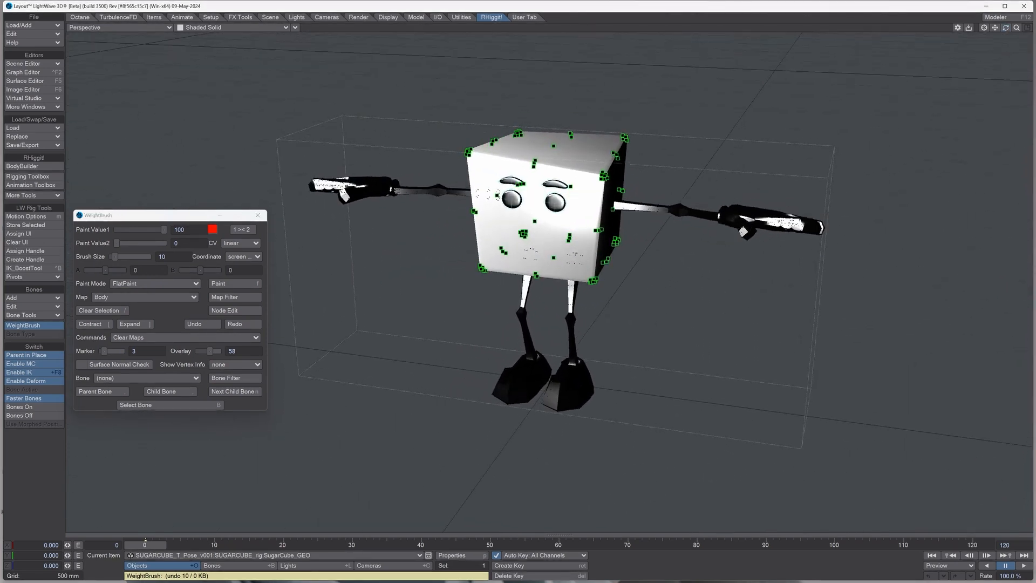
mouse_move(164, 230)
mouse_down()
mouse_move(115, 230)
mouse_move(165, 230)
mouse_up()
key(f)
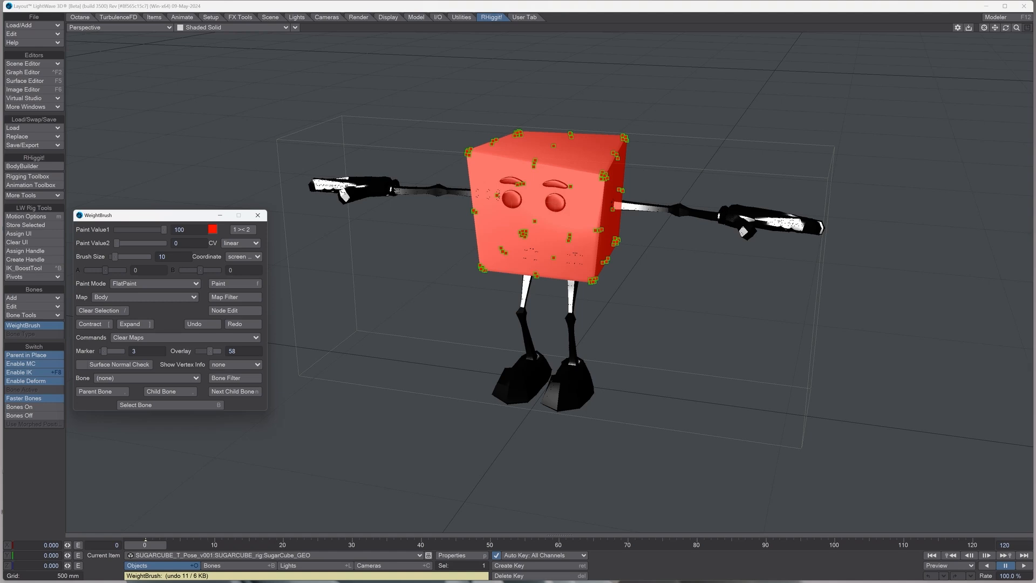
drag(441, 99, 670, 311)
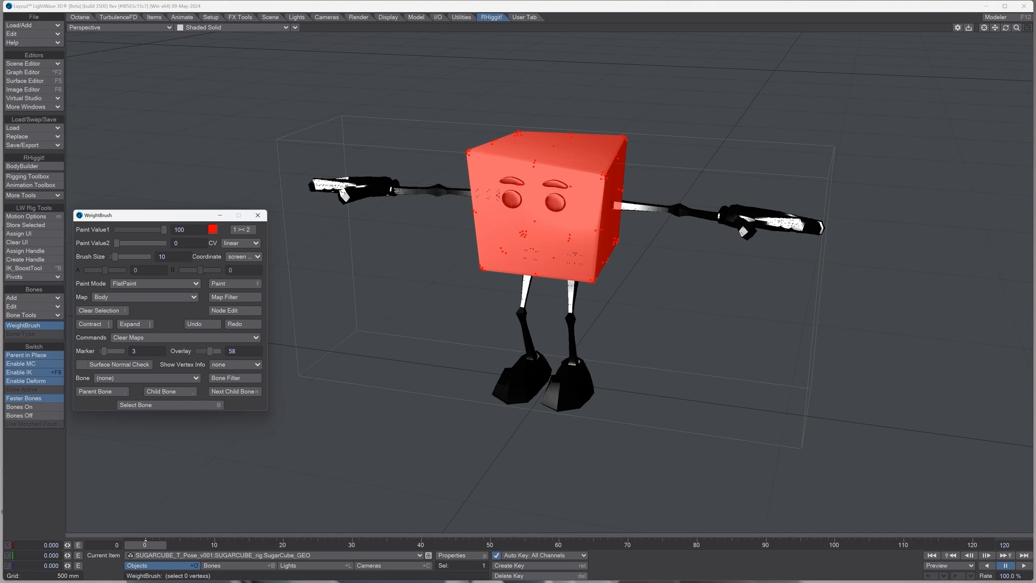
Step: Make Left_Arm the active weight map and select the left arm's vertices, expanding outward from the elbow
click(145, 296)
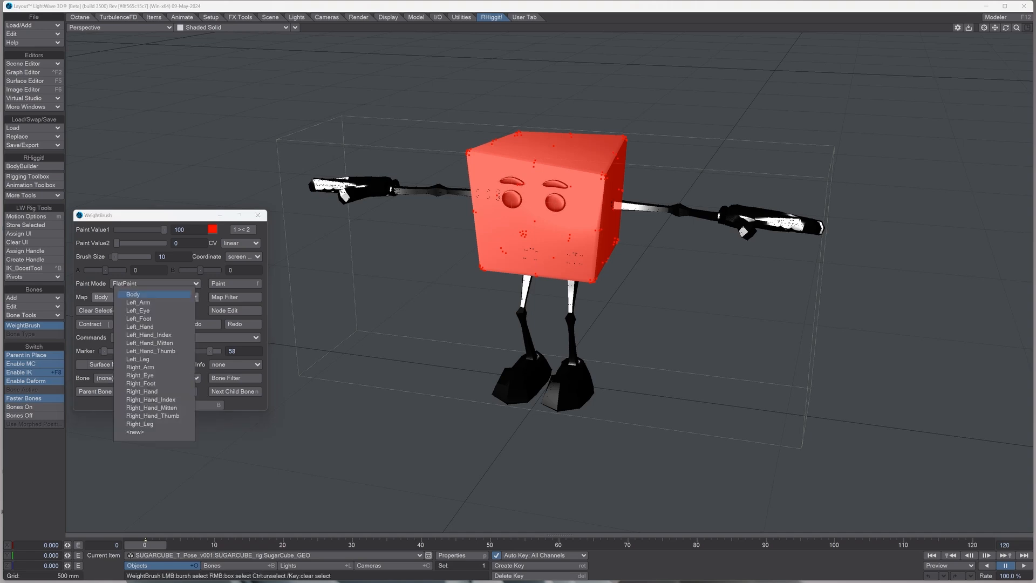
click(138, 302)
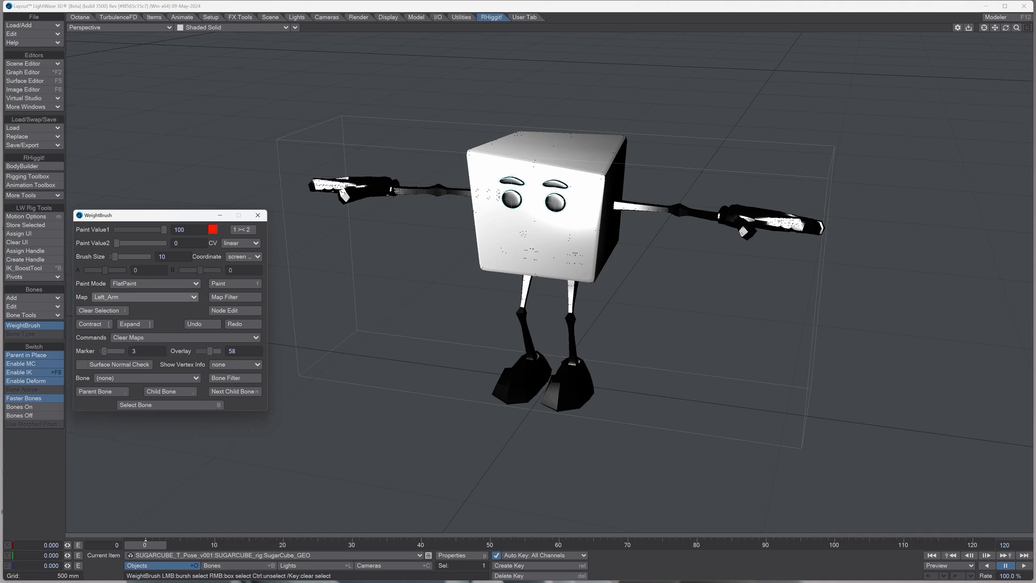
click(679, 209)
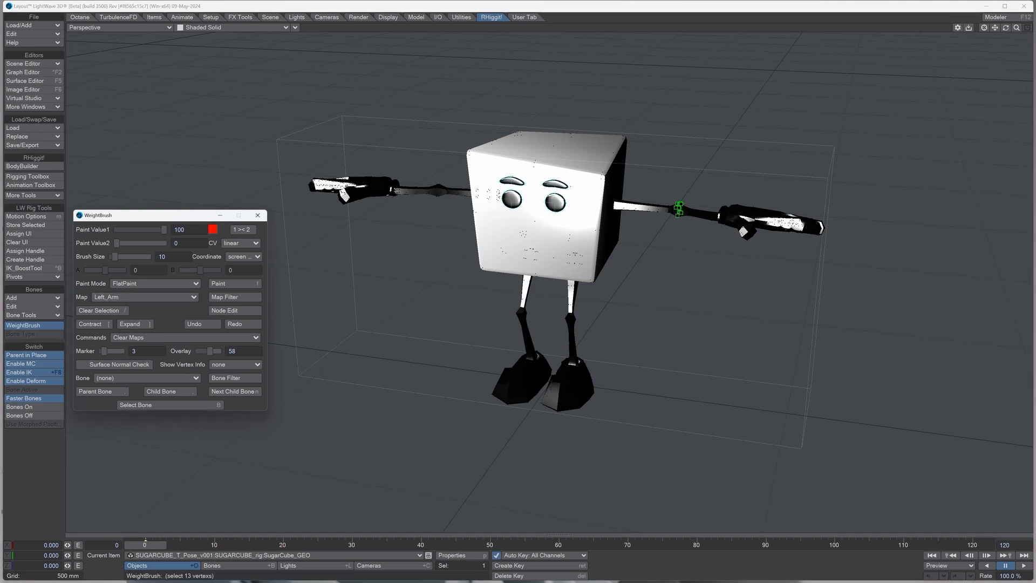
key(bracketright)
key(bracketright)
key(bracketright)
key(bracketright)
key(bracketright)
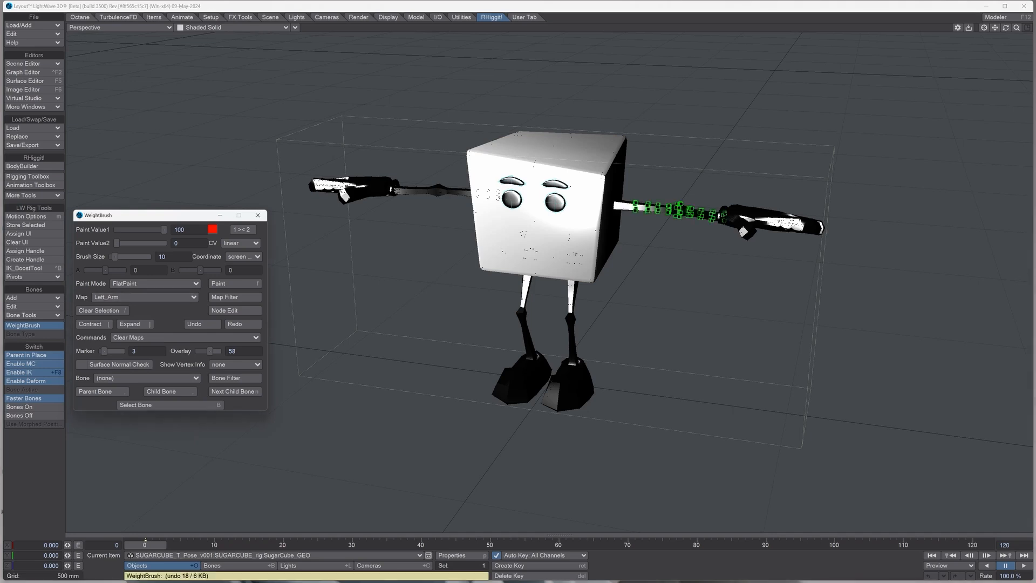
Step: Refine the selection to cover the whole left arm, fill it with a weight of 100, and set the overlay to 55
key(bracketleft)
key(bracketleft)
key(bracketleft)
key(bracketright)
key(bracketright)
key(bracketright)
key(bracketright)
key(bracketright)
key(bracketright)
key(f)
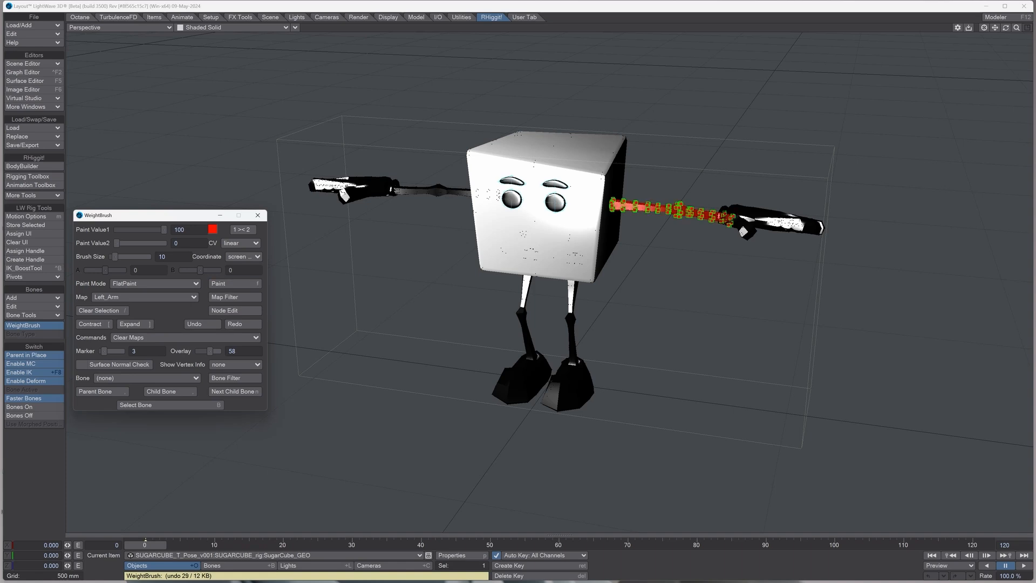
mouse_move(209, 351)
mouse_down()
mouse_move(218, 350)
mouse_move(198, 350)
mouse_move(208, 350)
mouse_up()
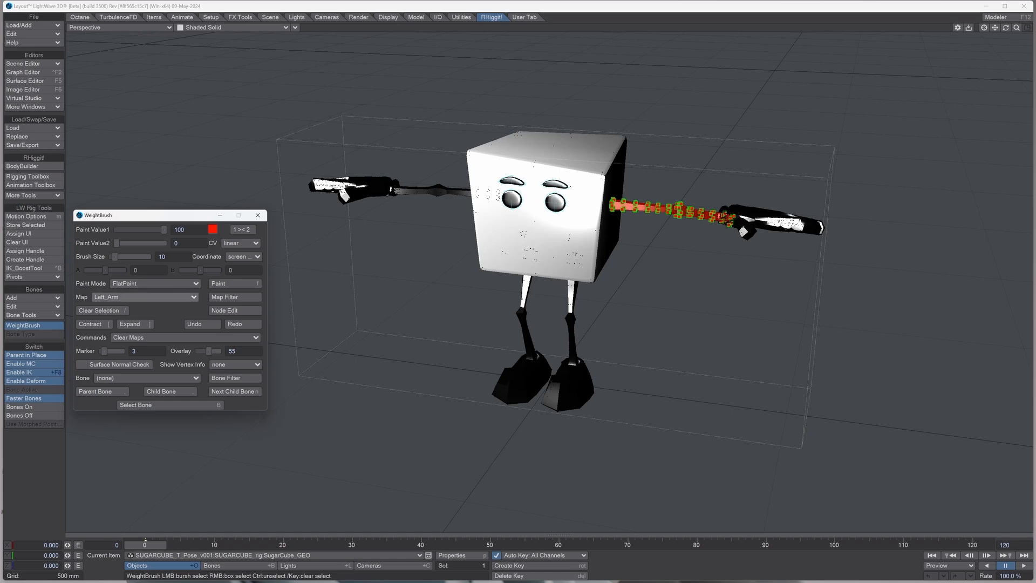
Step: Make Left_Hand the active weight map and clear the left arm's vertex selection
click(144, 297)
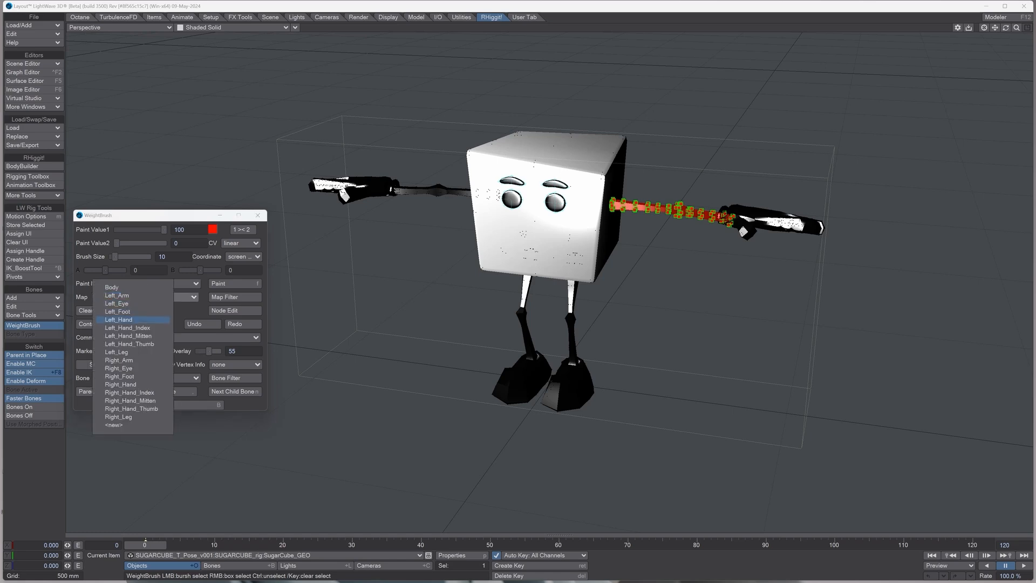
click(119, 319)
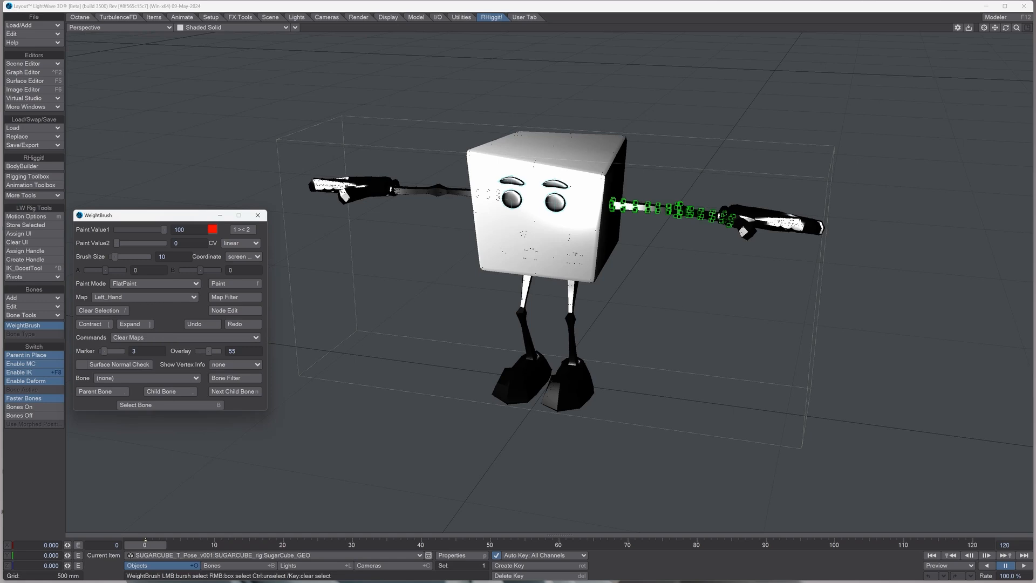
drag(586, 162, 691, 241)
mouse_move(581, 148)
right_down()
mouse_move(597, 175)
mouse_move(752, 251)
right_up()
drag(1005, 28, 960, 72)
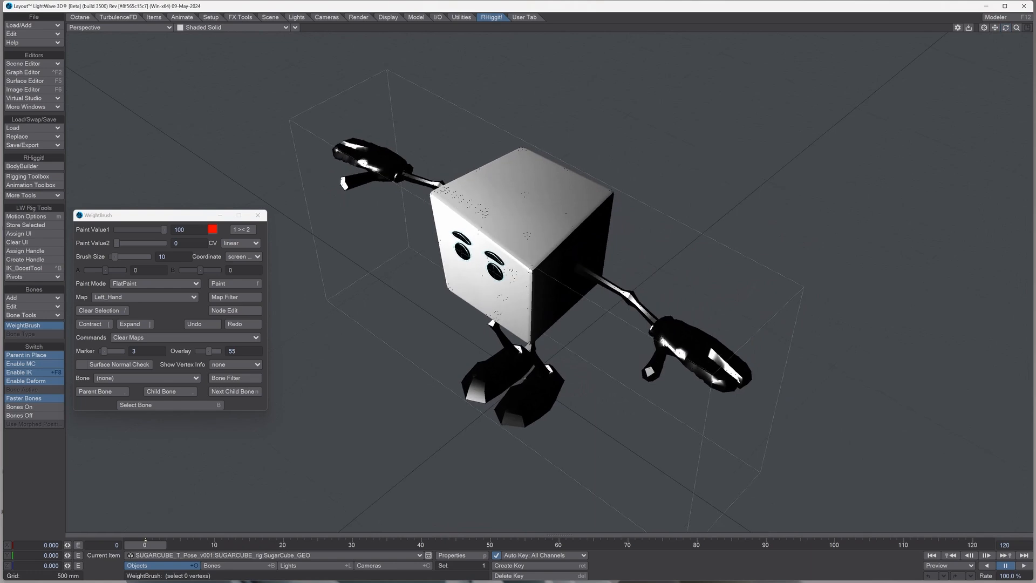
Step: Select all vertices of the left hand by expanding from its back, and fill them with a weight of 100
click(680, 333)
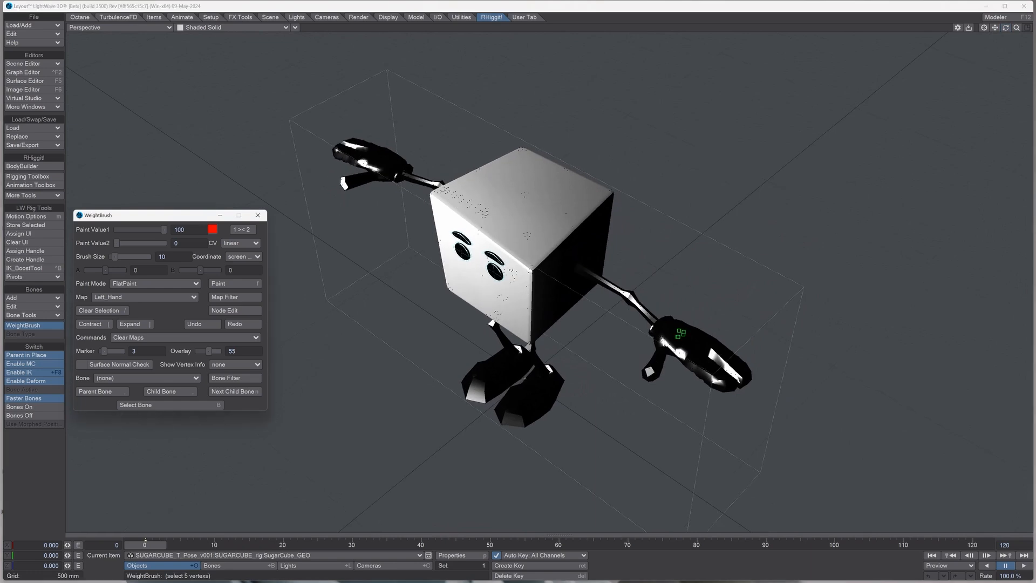
key(bracketright)
key(bracketright)
key(bracketright)
key(bracketright)
key(bracketright)
key(bracketright)
key(bracketright)
key(bracketright)
key(bracketright)
key(bracketright)
key(bracketright)
key(bracketright)
key(bracketright)
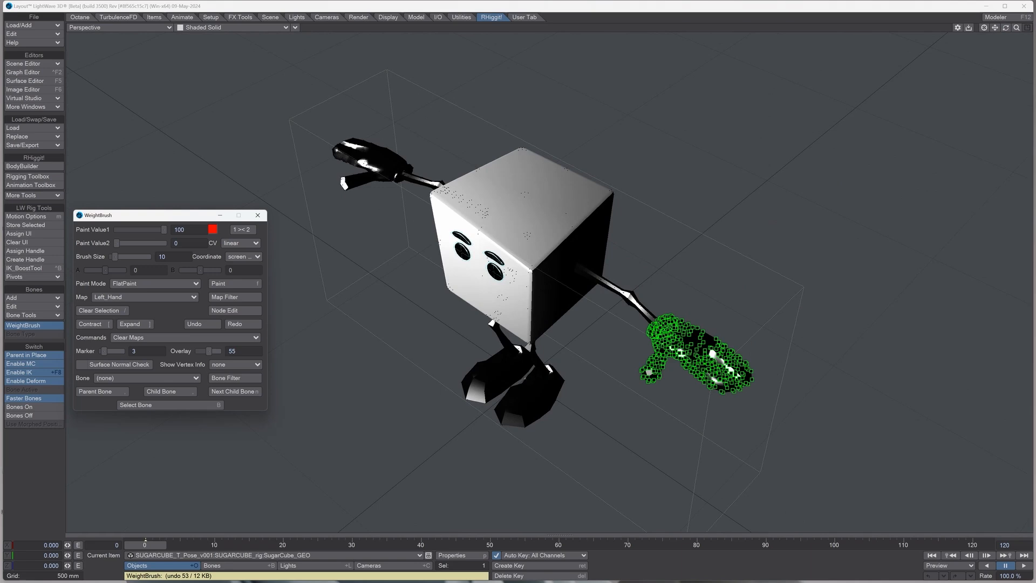
key(f)
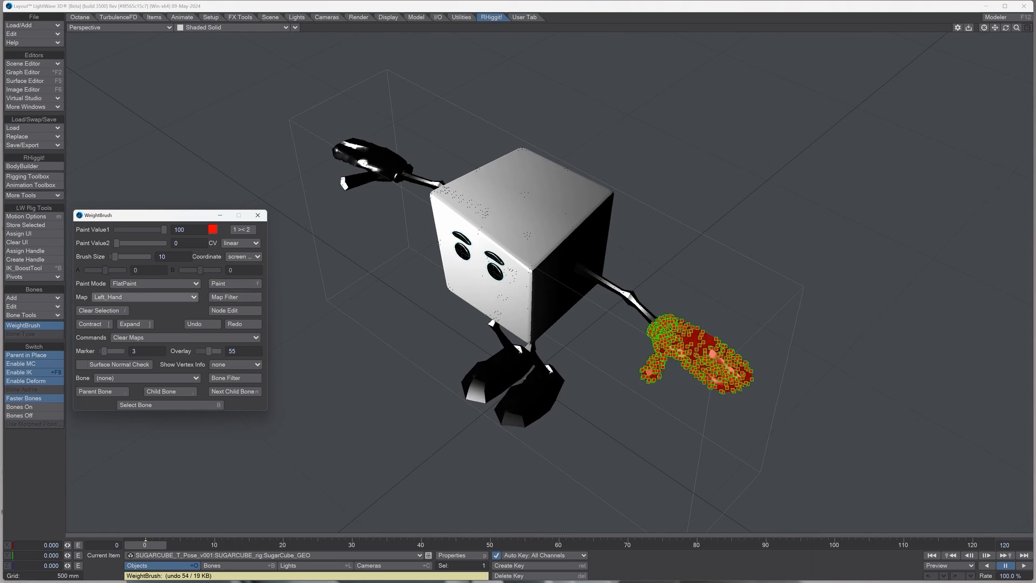
Step: Make Left_Hand_Mitten the active weight map and clear the left hand's vertex selection
click(145, 297)
click(139, 311)
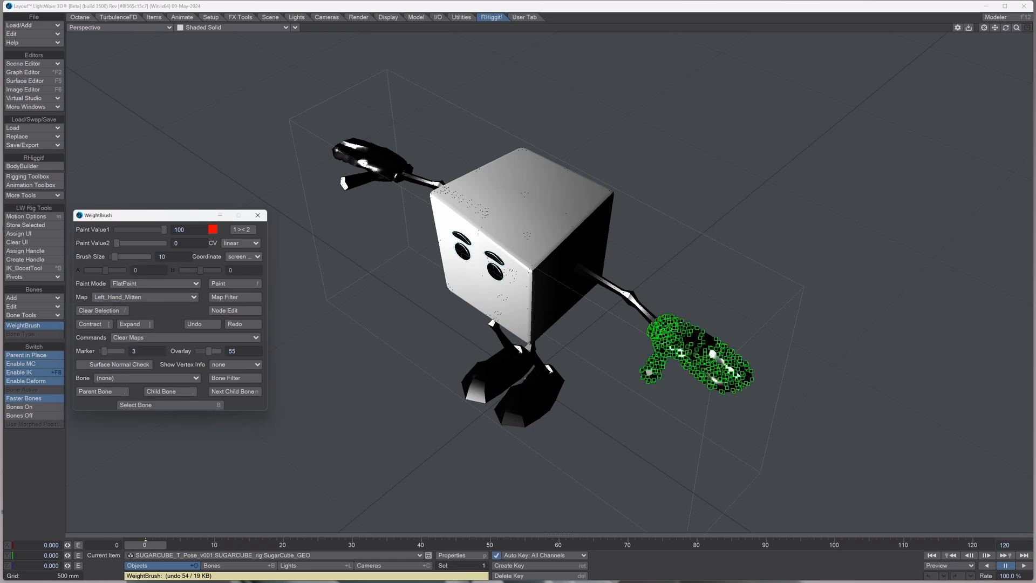
drag(613, 273, 782, 432)
Step: Select the vertices of the left hand's outer mitten finger, expanding from its tip towards the knuckle
drag(1005, 28, 938, 46)
click(564, 479)
key(bracketright)
key(bracketright)
key(bracketright)
key(bracketright)
key(bracketright)
key(bracketright)
key(bracketright)
key(bracketright)
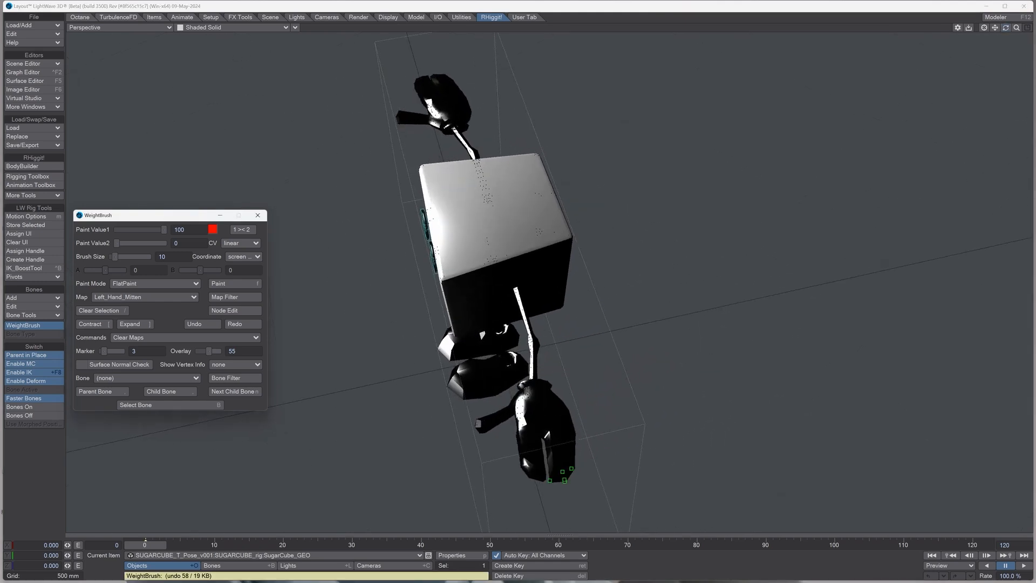
key(bracketright)
key(bracketright)
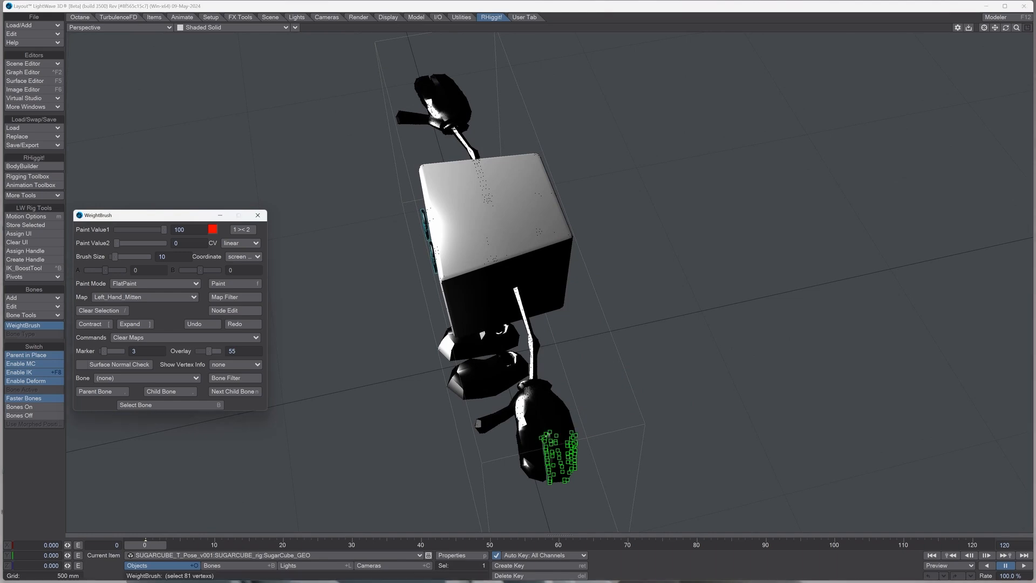
Step: Try extending the mitten selection onto the back of the left hand, and deselect those extra vertices
click(552, 418)
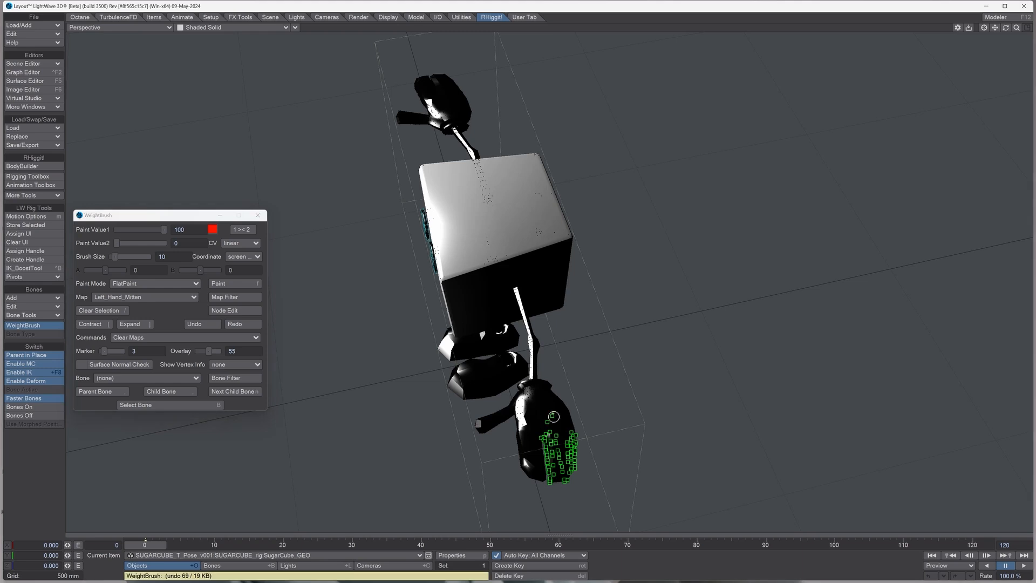
click(548, 406)
click(536, 404)
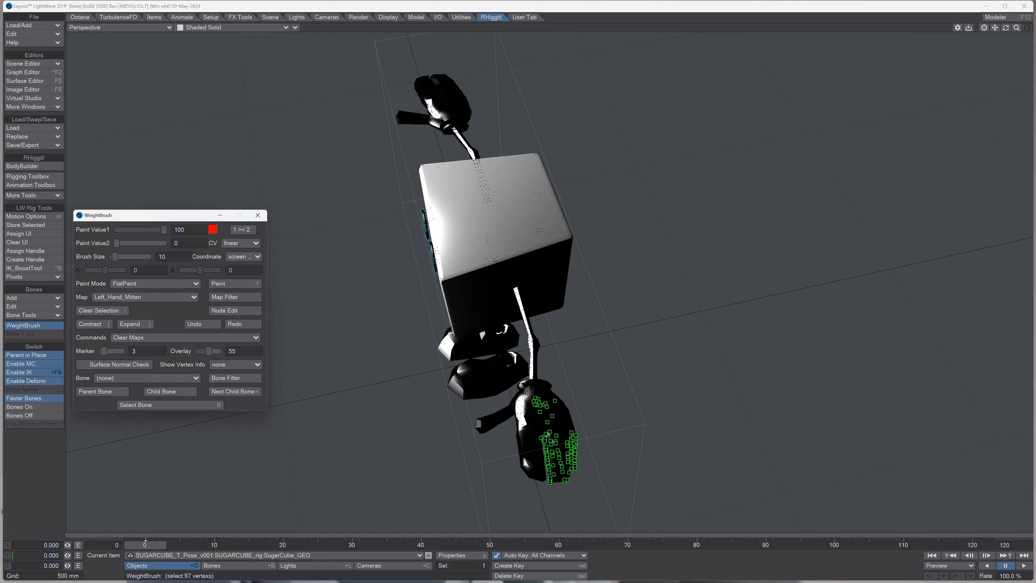
mouse_move(533, 400)
mouse_down()
mouse_move(552, 414)
mouse_move(577, 269)
mouse_move(572, 288)
mouse_move(523, 294)
mouse_move(569, 334)
mouse_move(572, 386)
mouse_move(596, 378)
mouse_move(586, 383)
mouse_up()
Step: Add the missing mitten finger vertices to the selection and fill it with a weight of 100 in the Left_Hand_Mitten map
mouse_move(528, 454)
ctrl+mouse_down()
mouse_move(539, 453)
mouse_move(521, 452)
mouse_move(532, 452)
mouse_move(533, 466)
ctrl+mouse_up()
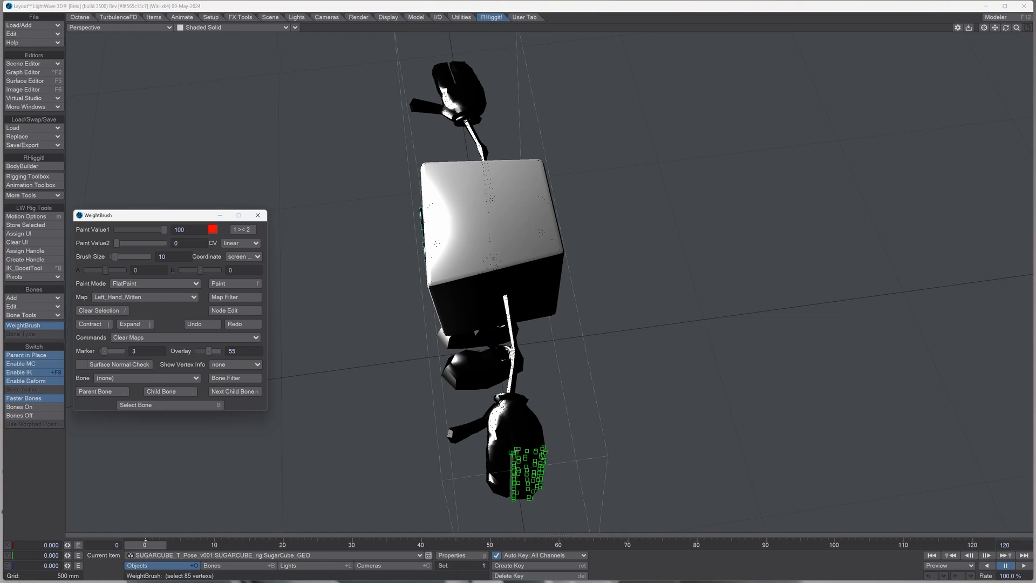
key(f)
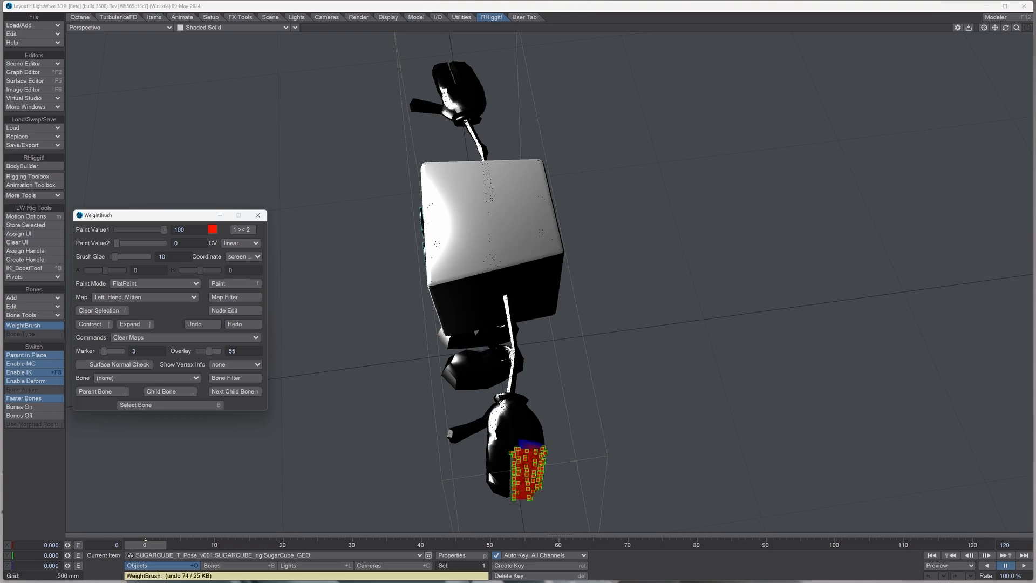
mouse_move(1016, 27)
mouse_down()
mouse_move(1032, 28)
mouse_move(991, 7)
mouse_move(997, 20)
mouse_up()
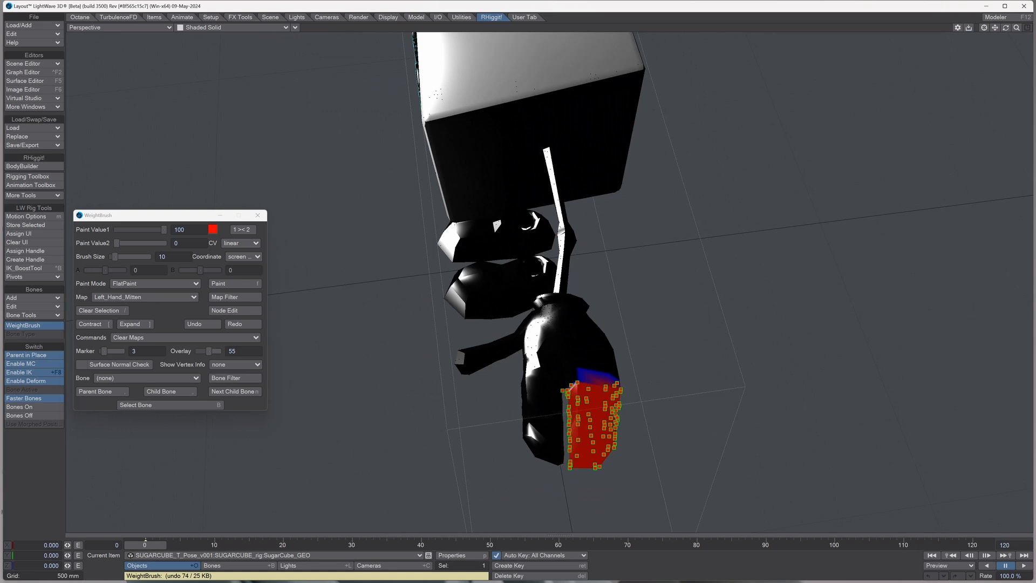
Step: Clear the mitten finger's vertex selection and make Left_Hand_Index the active weight map
drag(1005, 28, 1004, 30)
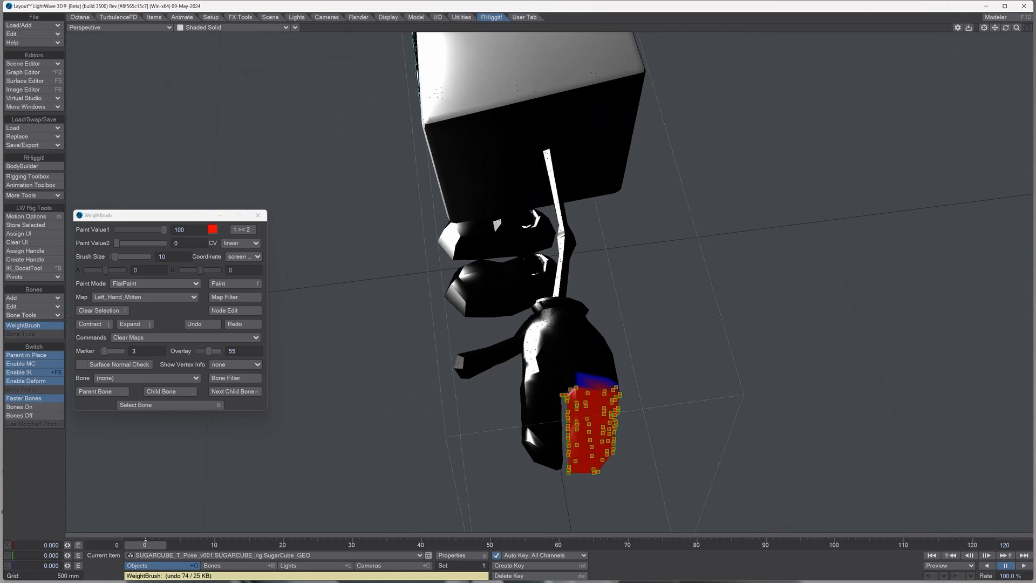
drag(507, 331, 675, 502)
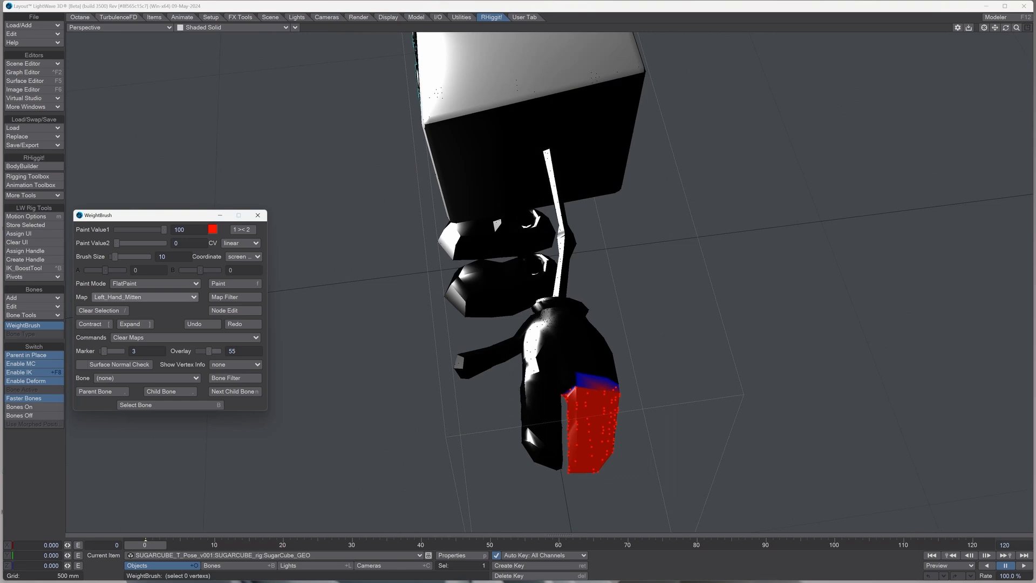
click(143, 297)
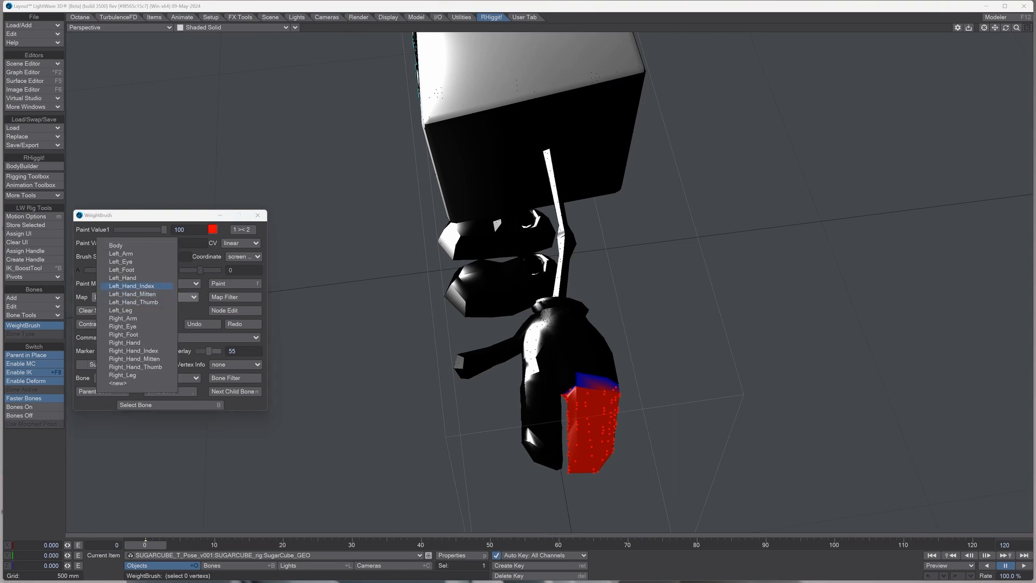
click(131, 286)
Step: Select the left index finger's vertices, expanding from the tip to the knuckle, and fill them with a weight of 100 in Left_Hand_Index
click(529, 448)
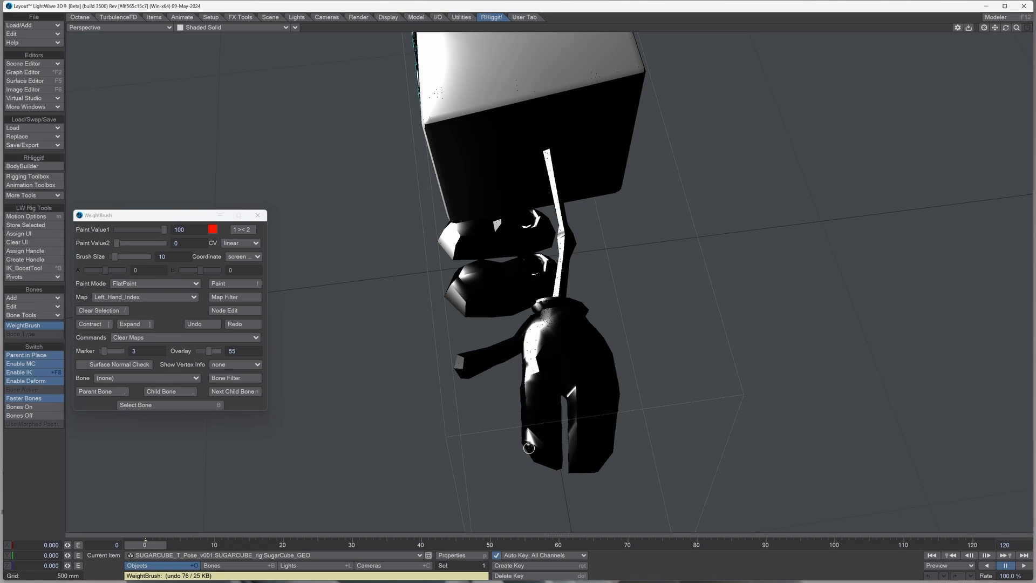
click(538, 445)
click(135, 323)
click(135, 323)
click(135, 323)
click(135, 324)
key(bracketright)
key(bracketright)
key(bracketright)
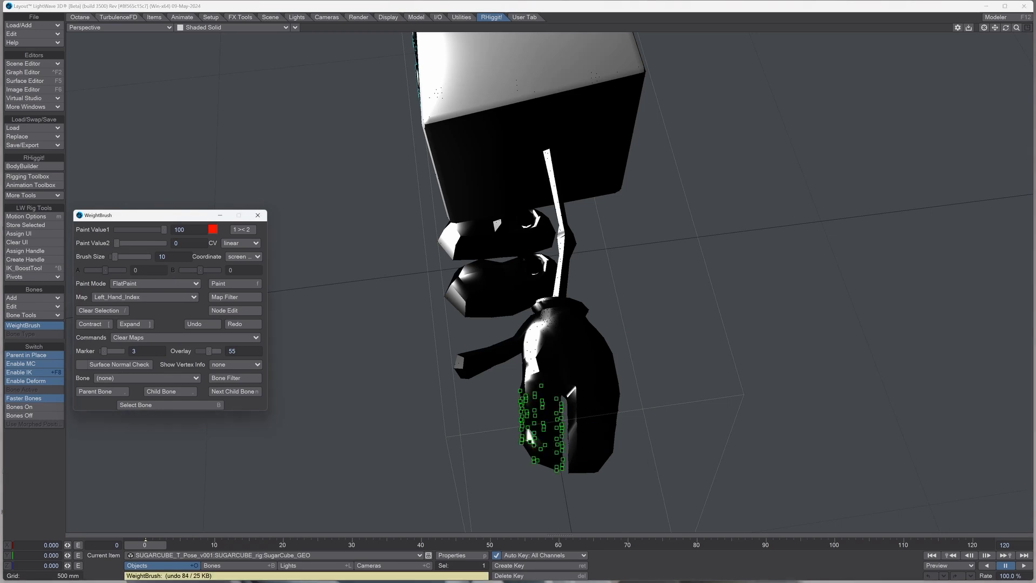
key(bracketright)
click(232, 283)
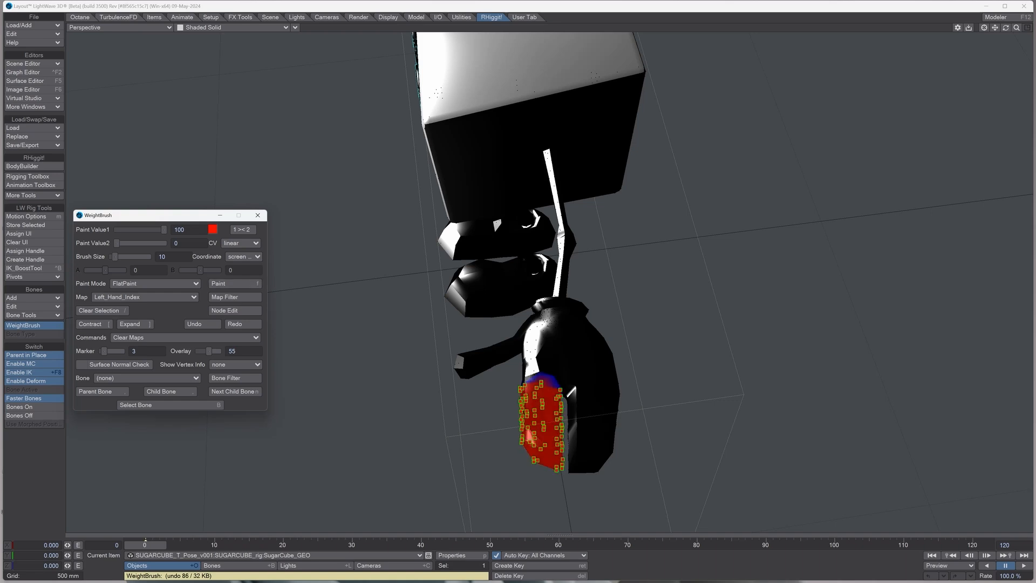
Step: Clear the index finger selection, select the left thumb's tip vertices and make Left_Hand_Thumb the active weight map
drag(502, 369, 601, 507)
click(463, 370)
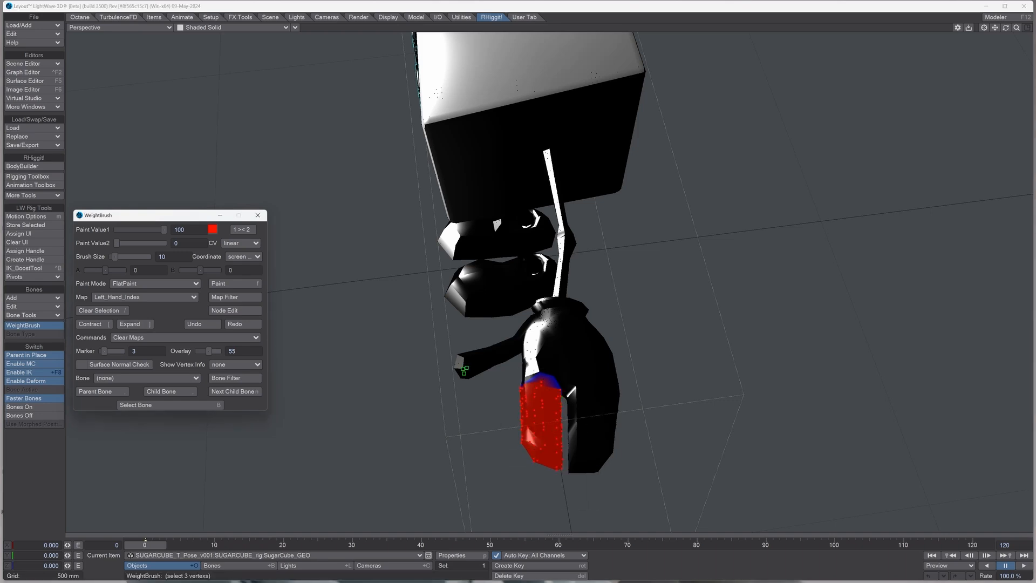
click(143, 296)
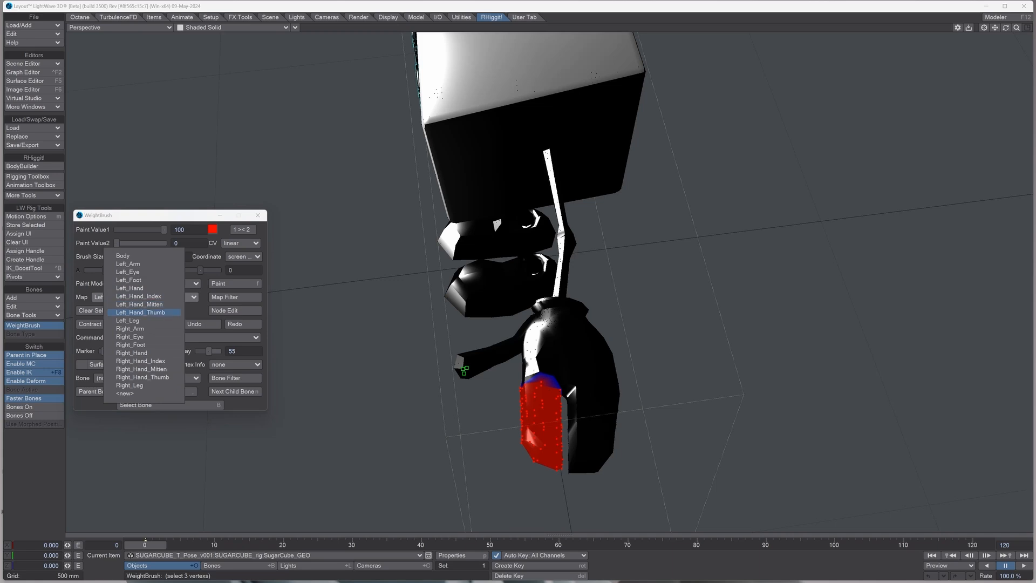
click(140, 313)
Step: Extend the selection along the left thumb to its base and correct the stray vertices bordering the palm
drag(463, 370, 523, 337)
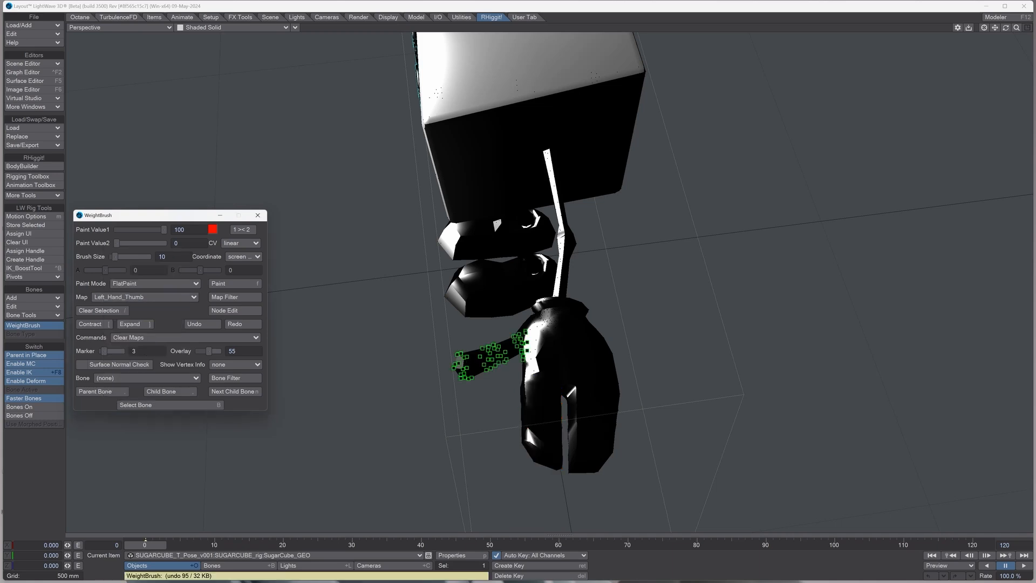
drag(1005, 28, 1031, 28)
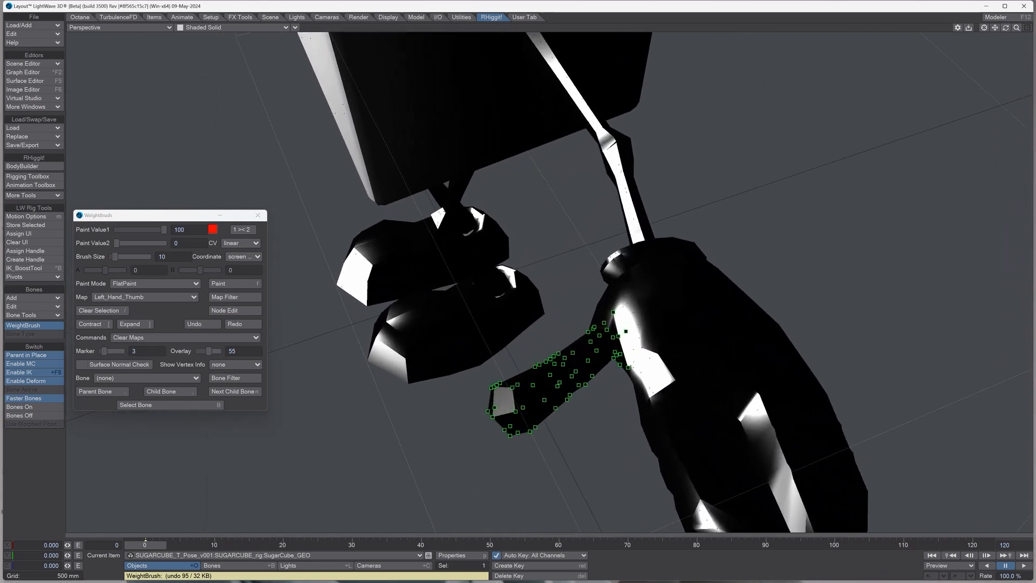
drag(627, 367, 621, 367)
click(626, 331)
click(614, 312)
Step: Refine the vertex selection at the thumb's base, fill it with a weight of 100 in Left_Hand_Thumb and clear the selection
mouse_move(1005, 28)
mouse_down()
mouse_move(936, 19)
mouse_move(1005, 37)
mouse_move(983, 22)
mouse_move(995, 54)
mouse_move(994, 35)
mouse_up()
mouse_move(512, 303)
mouse_down()
mouse_move(517, 290)
mouse_move(509, 306)
mouse_up()
click(517, 293)
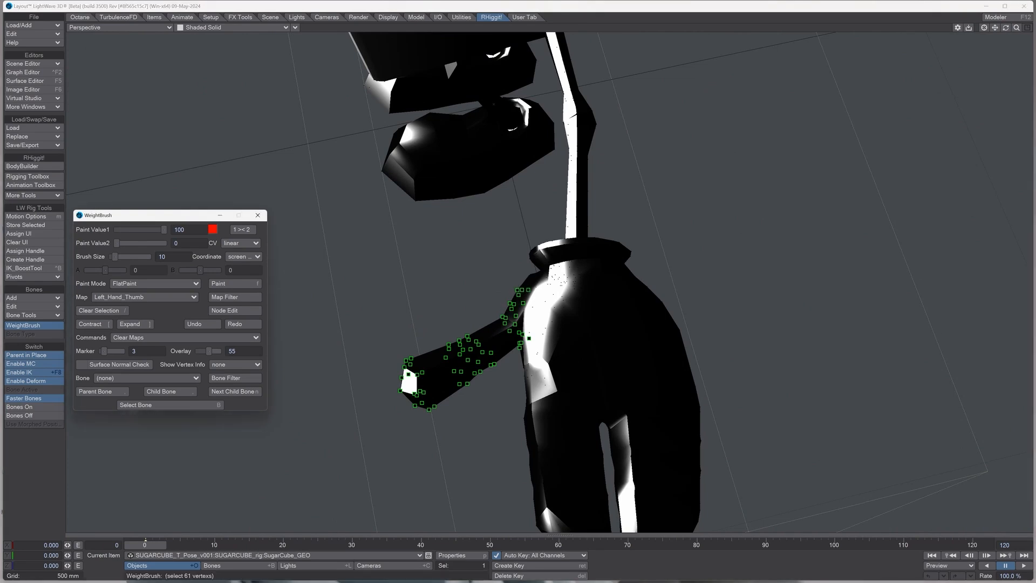
key(ctrl+z)
click(232, 284)
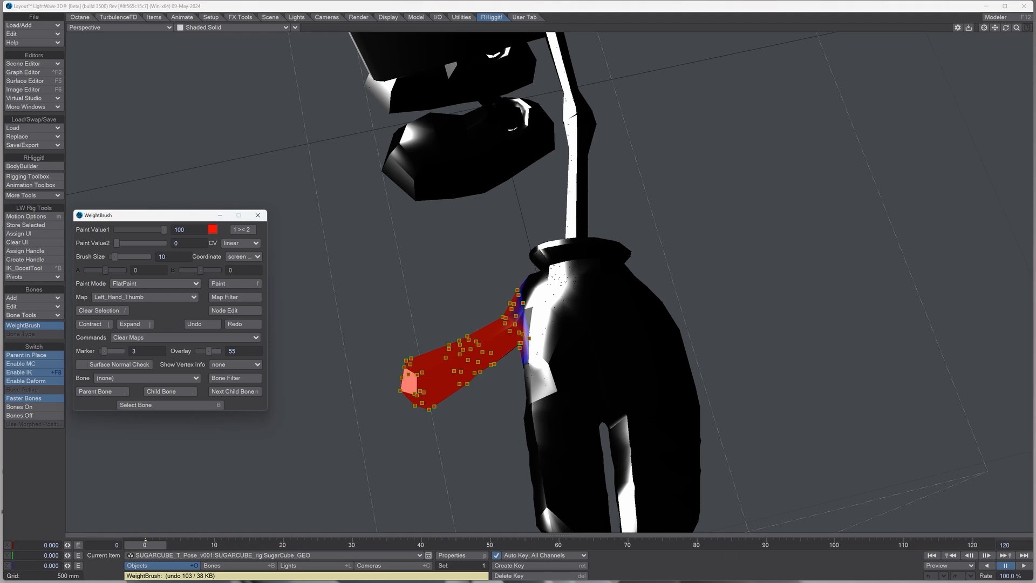
drag(370, 281, 558, 448)
Step: Display the Left_Leg and Left_Foot weight maps in turn on the whole character, and close WeightBrush
drag(1005, 28, 936, 32)
mouse_move(1016, 28)
mouse_down()
mouse_move(960, 30)
mouse_move(1008, 9)
mouse_up()
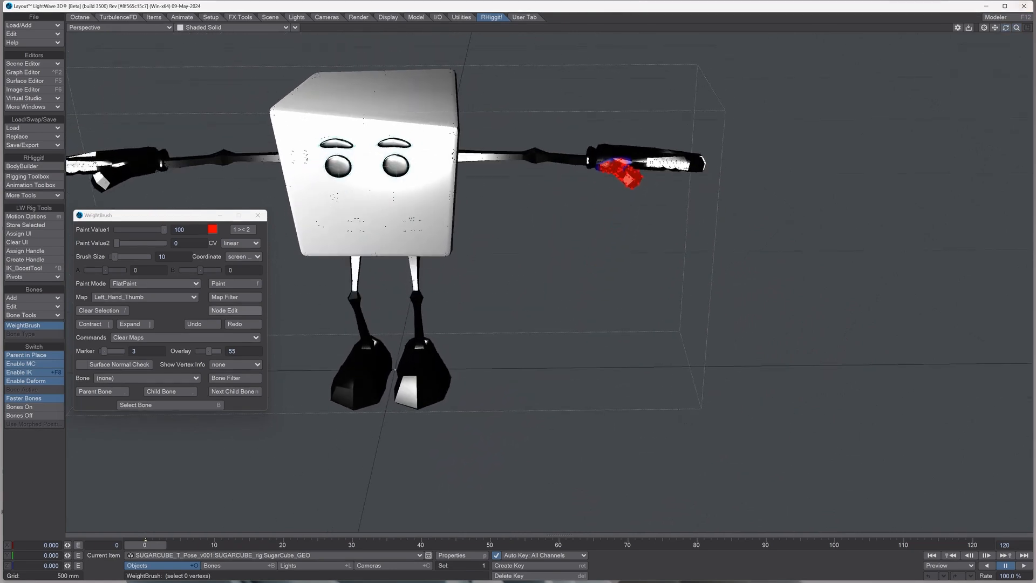
click(147, 284)
click(103, 297)
click(143, 297)
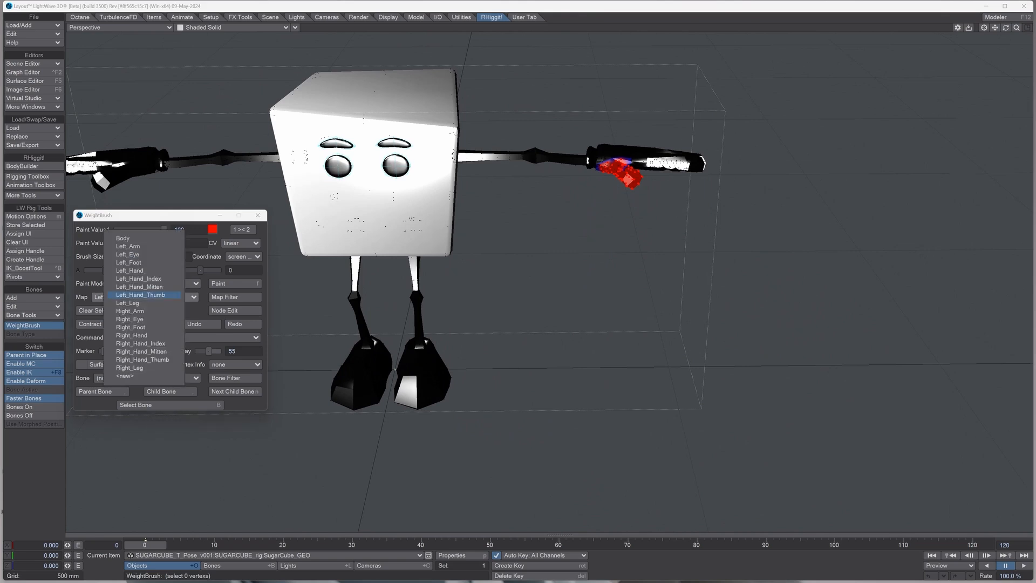
click(129, 303)
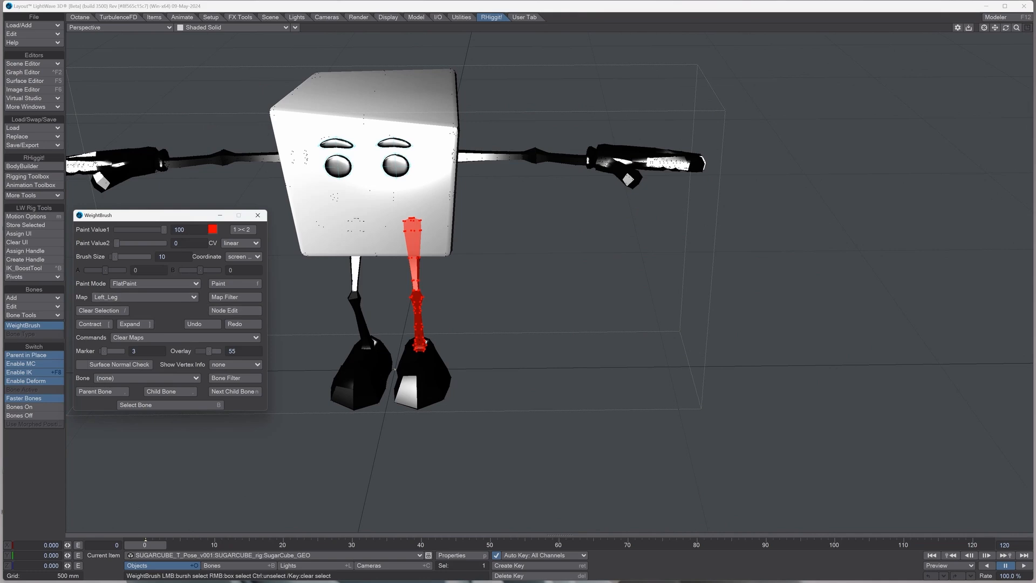
click(143, 297)
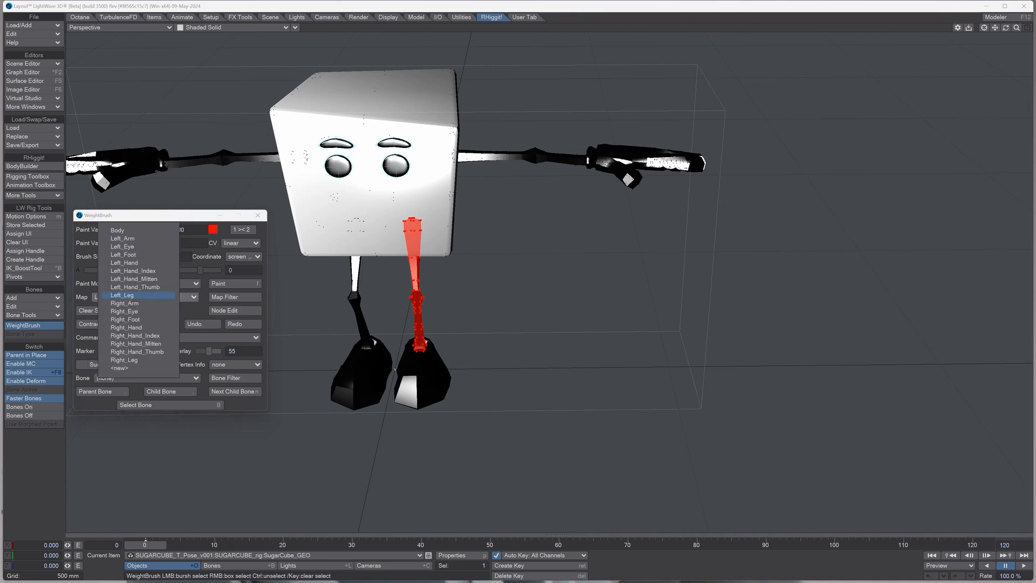
click(119, 254)
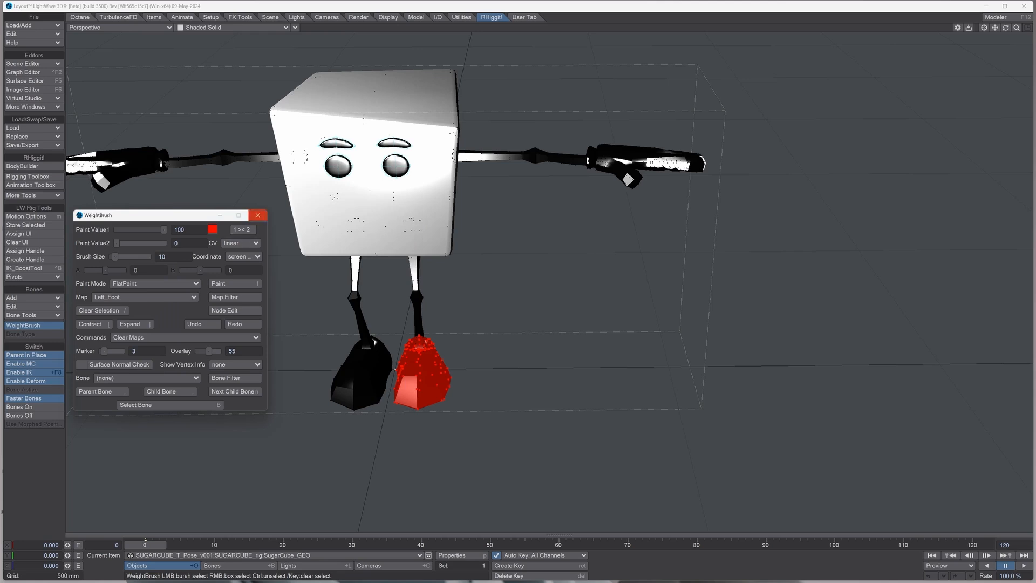
click(257, 215)
Step: Check whether the sugar cube object has any bones, and return to object selection
mouse_move(1006, 27)
mouse_down()
mouse_move(1000, 8)
mouse_move(988, 7)
mouse_move(1015, 46)
mouse_move(997, 28)
mouse_move(1003, 38)
mouse_up()
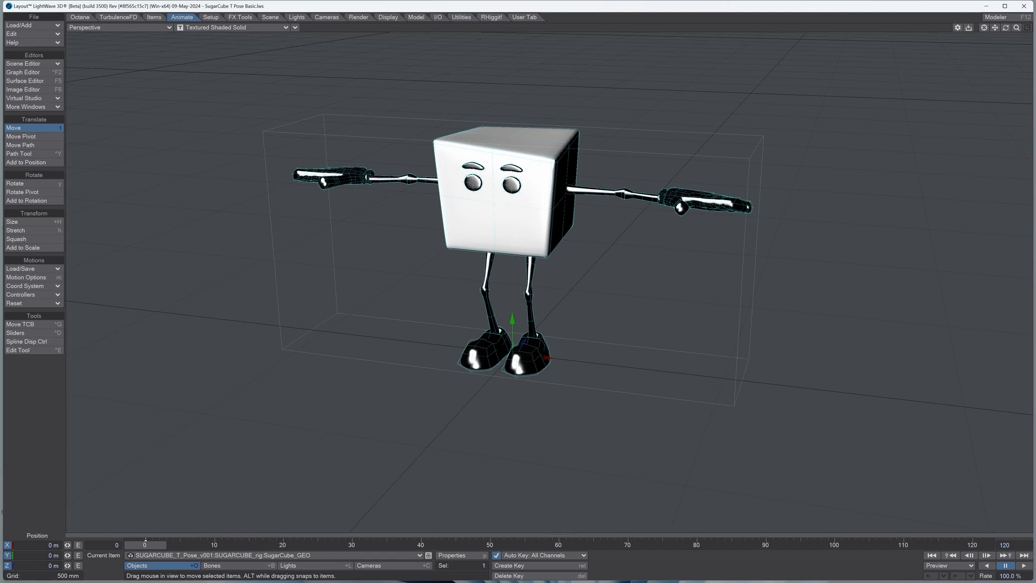
key(shift+b)
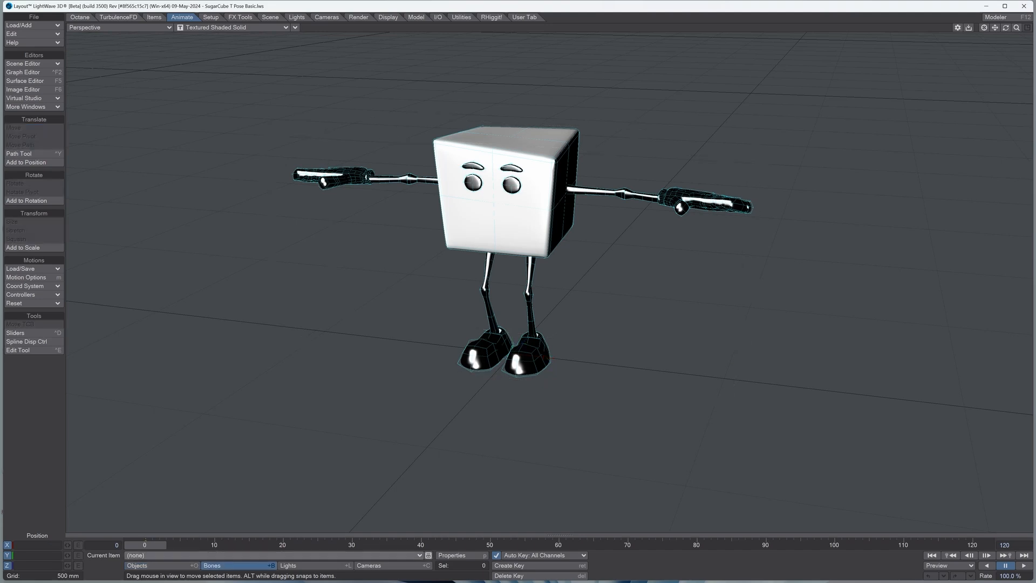
key(shift+o)
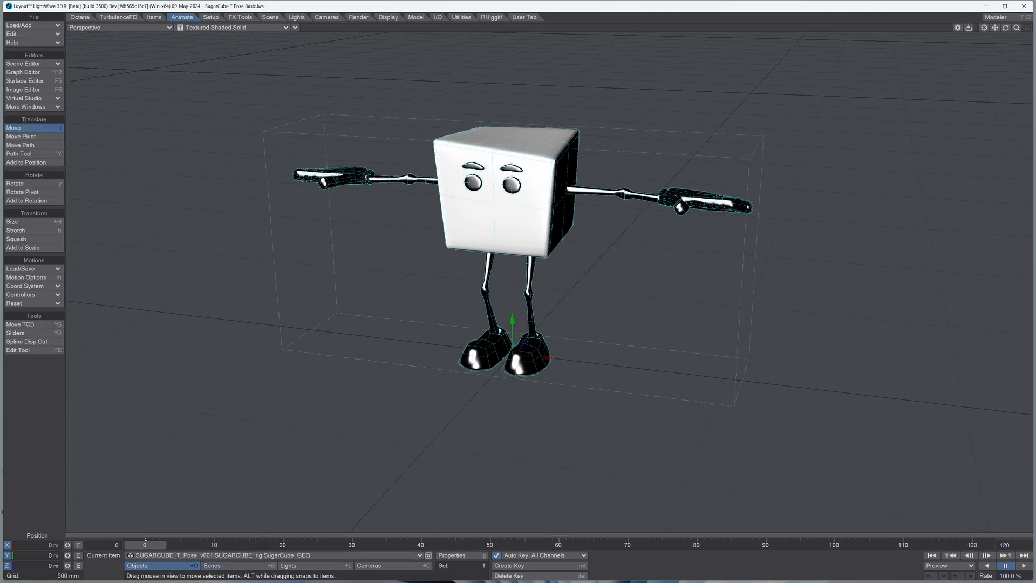
Step: Create a character rig named SugarCube in RHiggit's BodyBuilder, build it from the Humanoid (Standard) preset and close BodyBuilder
click(491, 17)
click(34, 166)
drag(306, 247, 269, 247)
text(SugarCube)
click(221, 283)
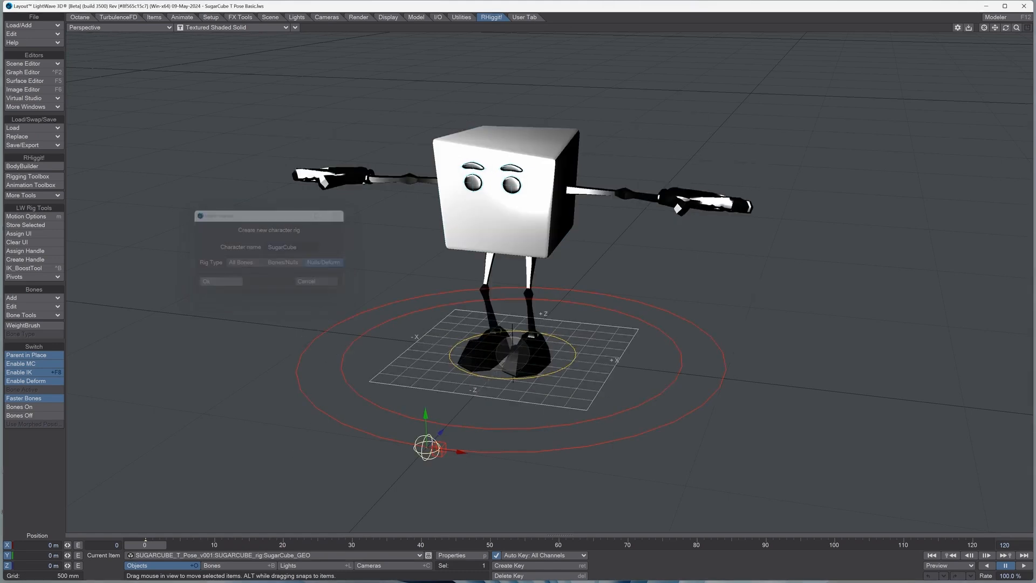
click(231, 214)
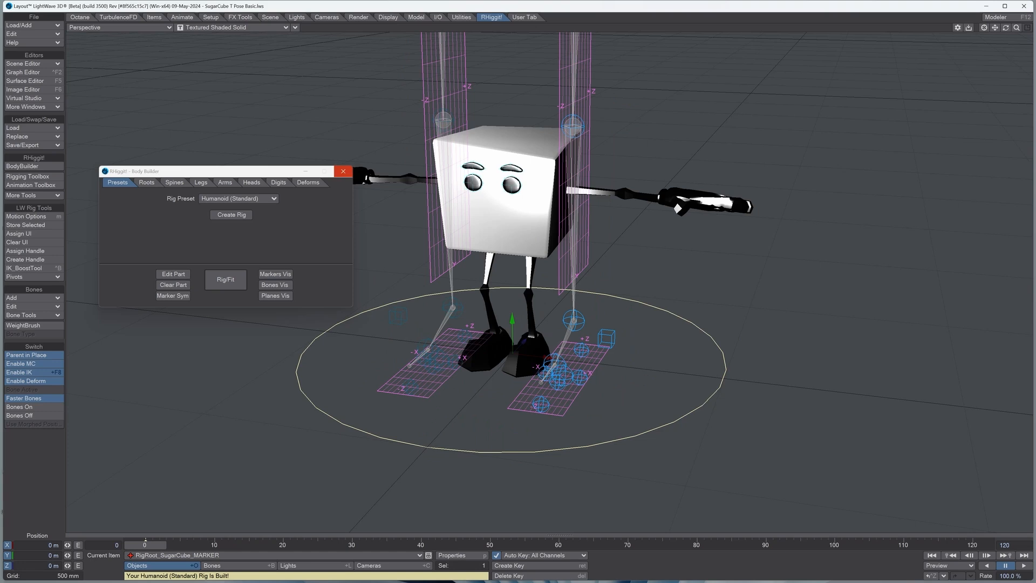
click(343, 171)
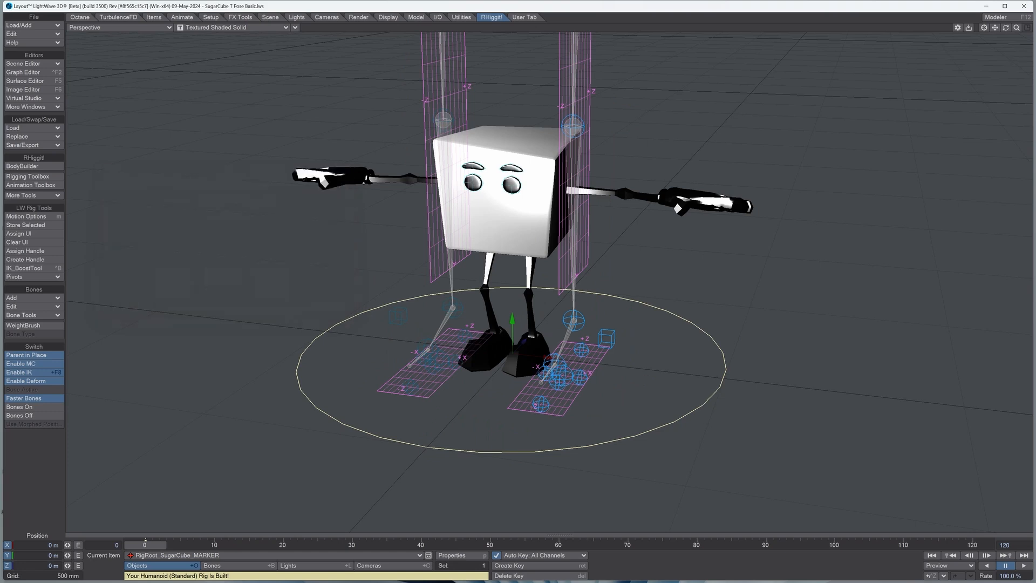
Step: Reduce the grid size to 100 mm and scale the rig's root marker uniformly to about 0.284 to match the character's legs
key(bracketleft)
key(bracketleft)
drag(1016, 28, 925, 27)
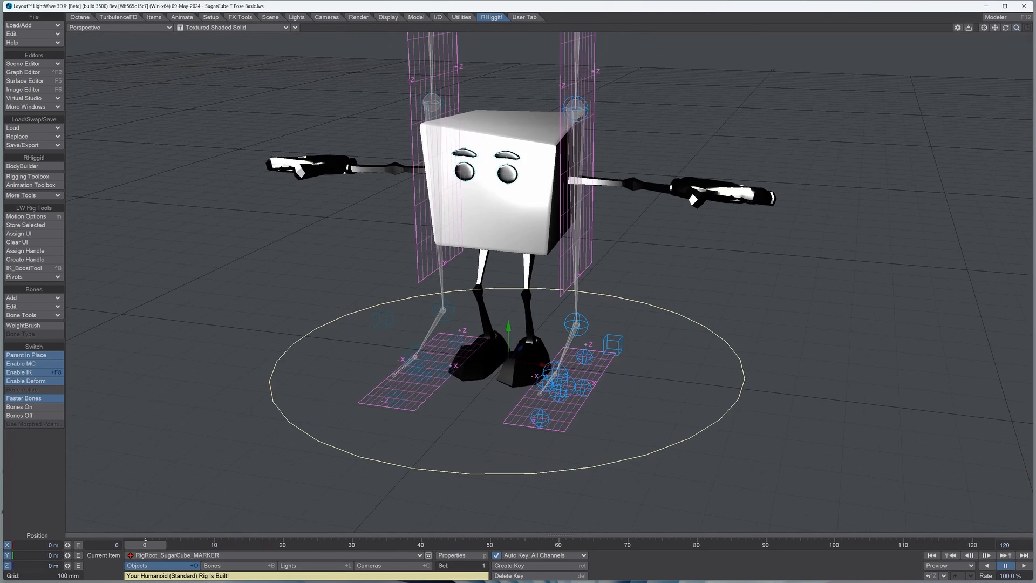
click(181, 17)
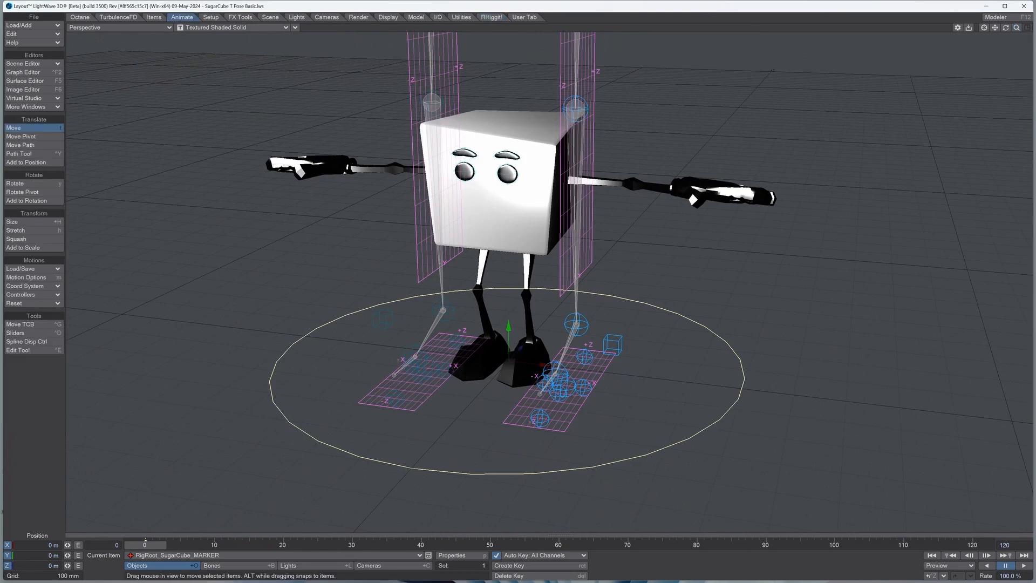
click(21, 222)
drag(539, 323, 399, 323)
mouse_move(1006, 28)
mouse_down()
mouse_move(1029, 10)
mouse_move(998, 37)
mouse_move(990, 19)
mouse_move(1000, 20)
mouse_up()
click(983, 28)
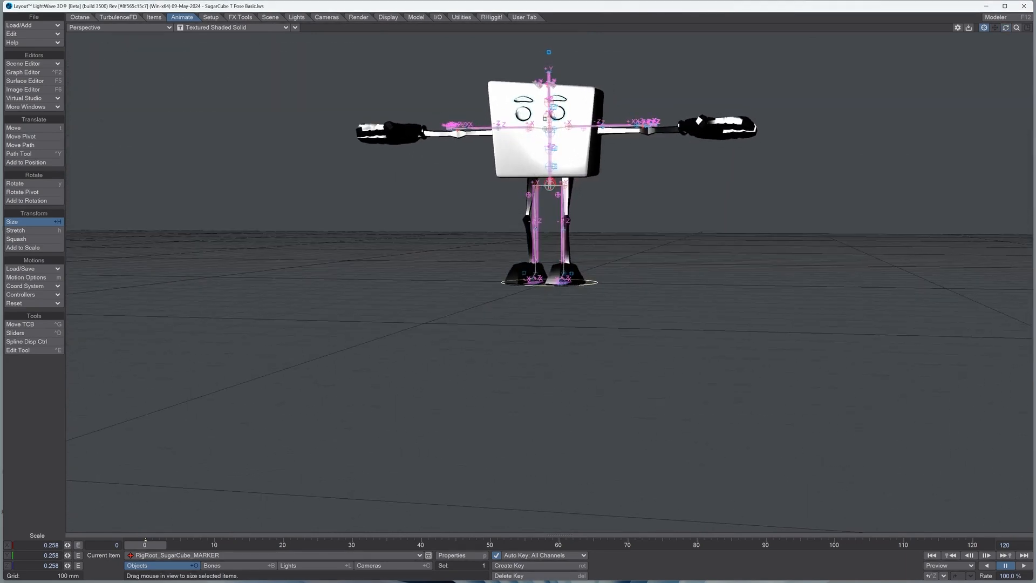
drag(550, 345, 565, 345)
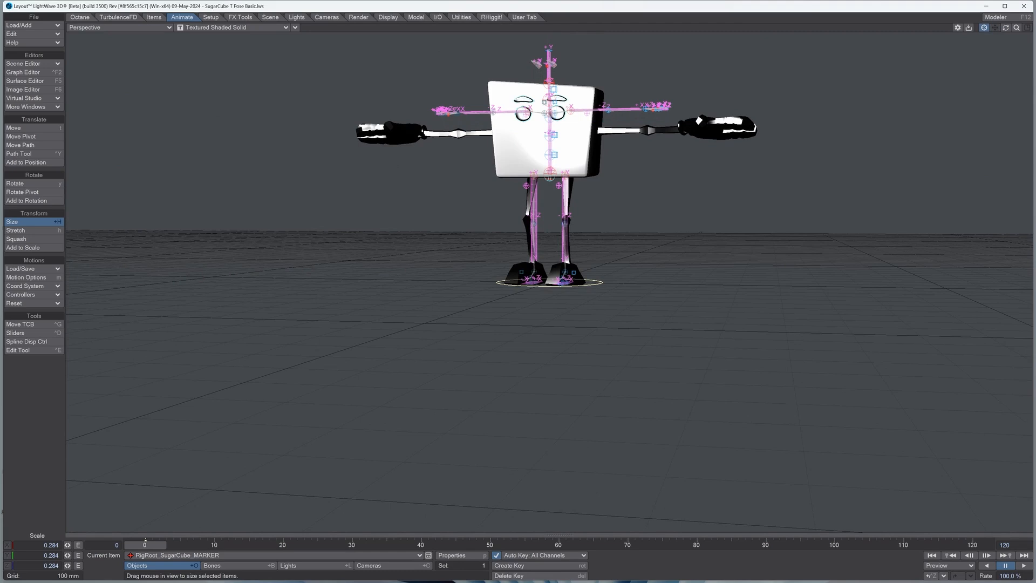
Step: Move the left leg's root marker onto the hip joint, to about X 168 mm and Y 986 mm
drag(1005, 27, 1029, 24)
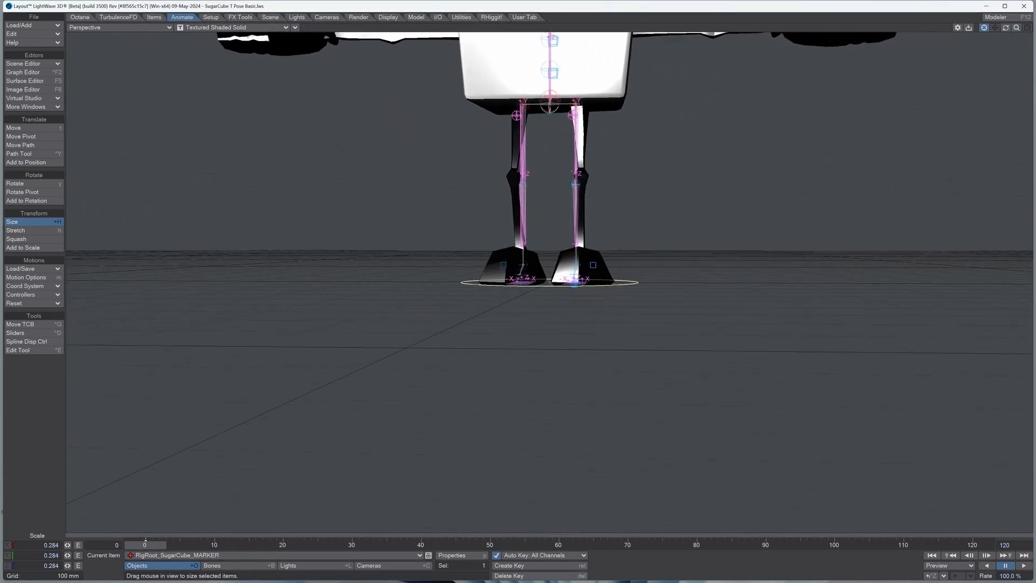
drag(1005, 28, 989, 37)
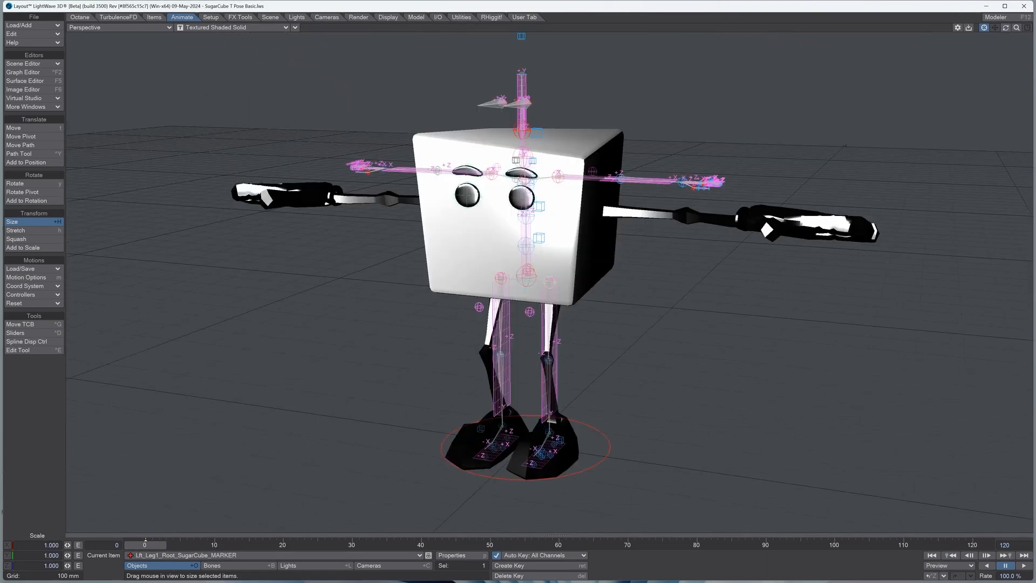
click(22, 128)
drag(1006, 27, 1013, 16)
drag(587, 282, 592, 282)
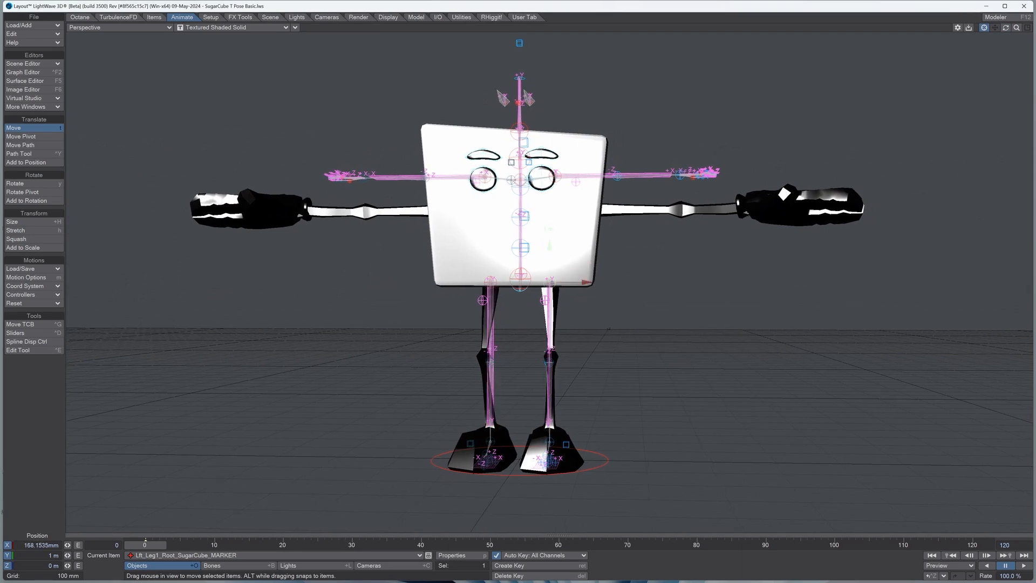
mouse_move(549, 245)
mouse_down()
mouse_move(549, 271)
mouse_move(549, 249)
mouse_up()
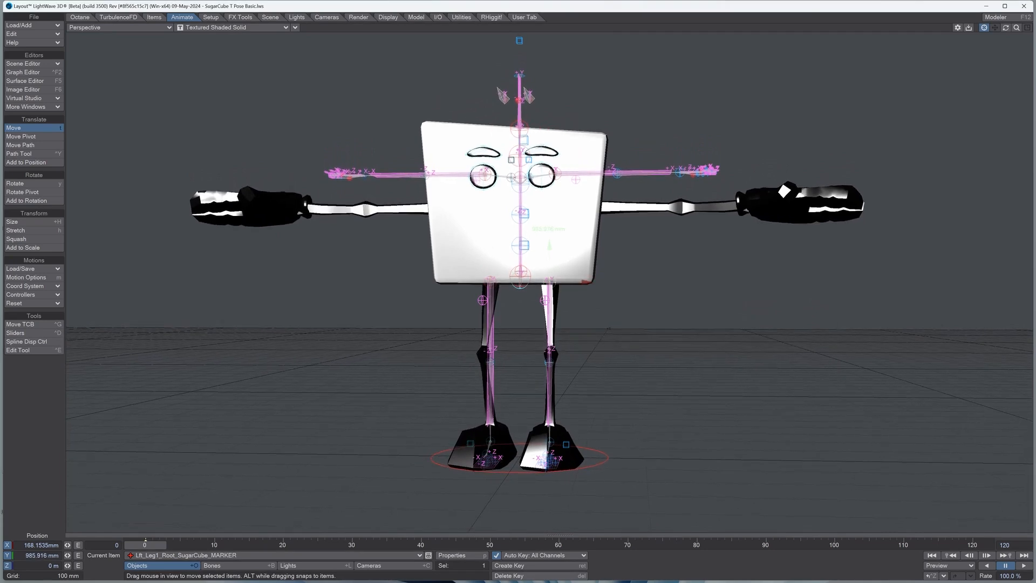
drag(586, 282, 586, 282)
drag(1006, 28, 967, 40)
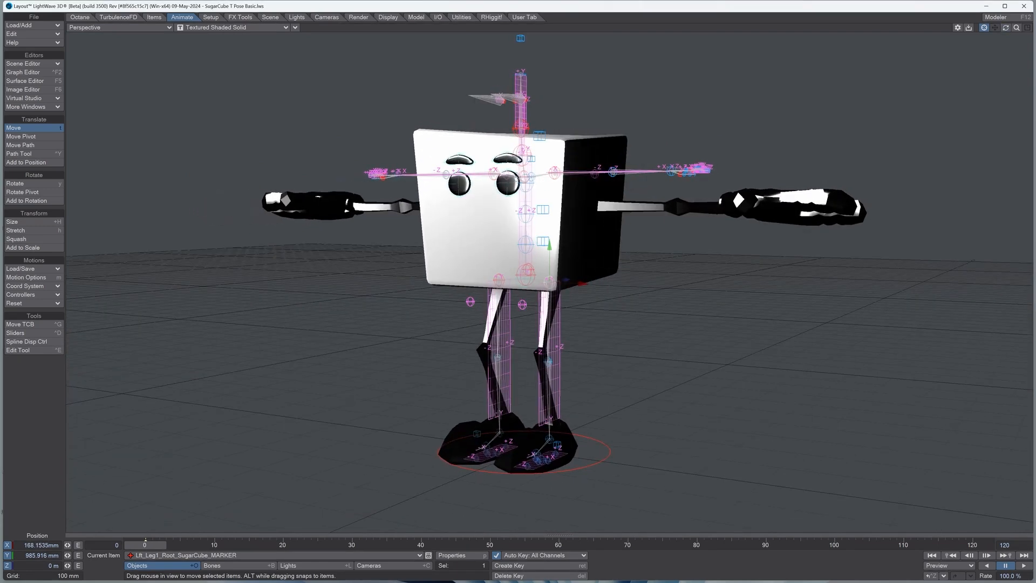
Step: Select the left knee marker and move it up and forward onto the character's knee joint
key(Down)
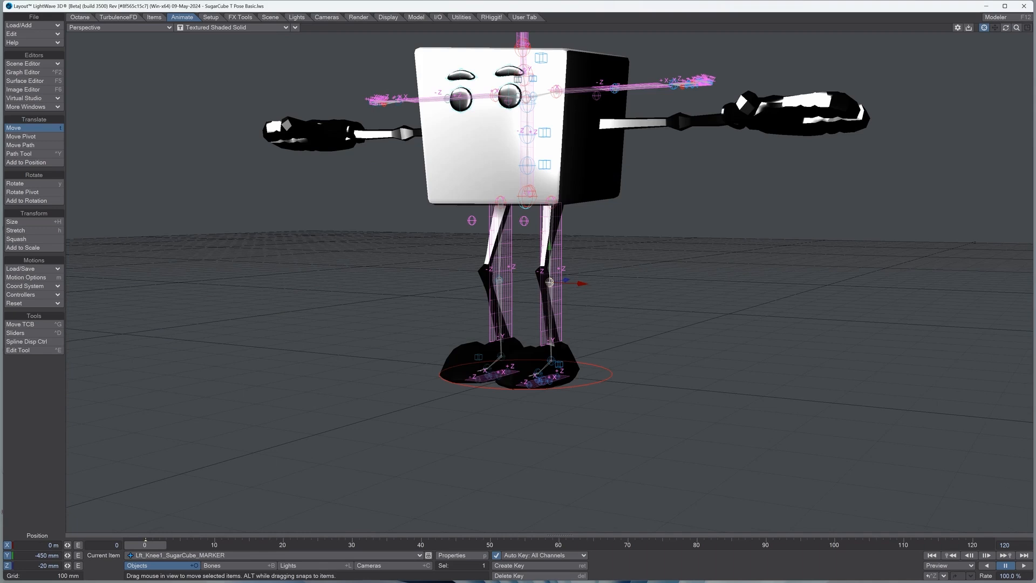
drag(549, 245, 549, 237)
drag(566, 280, 559, 281)
drag(1005, 28, 921, 21)
mouse_move(586, 282)
mouse_down()
mouse_move(574, 282)
mouse_move(650, 282)
mouse_up()
Step: Move the left leg's root marker back along Z to about 25.5 mm so it sits in the hip joint
click(573, 211)
click(563, 285)
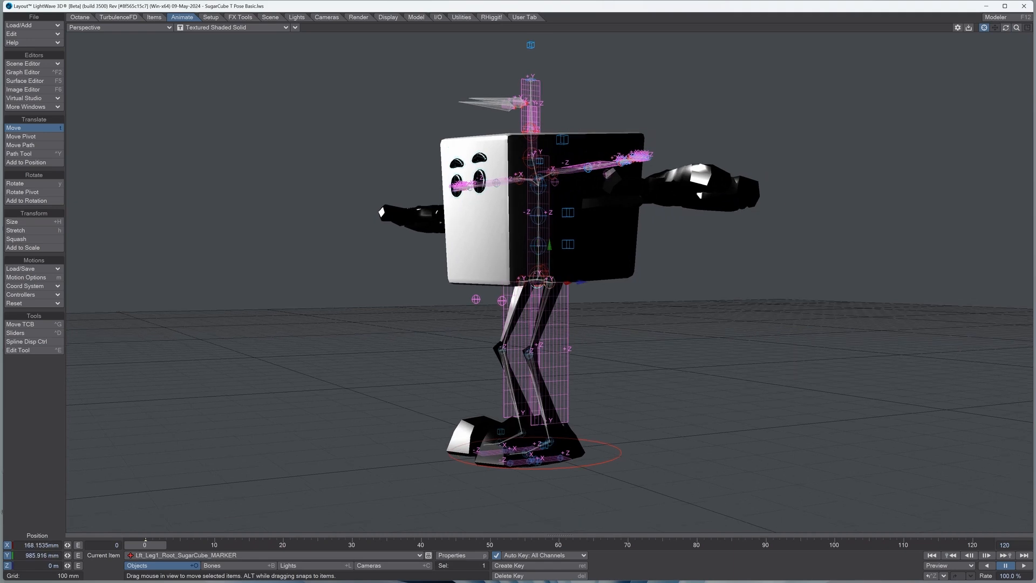
alt+drag(563, 285, 502, 285)
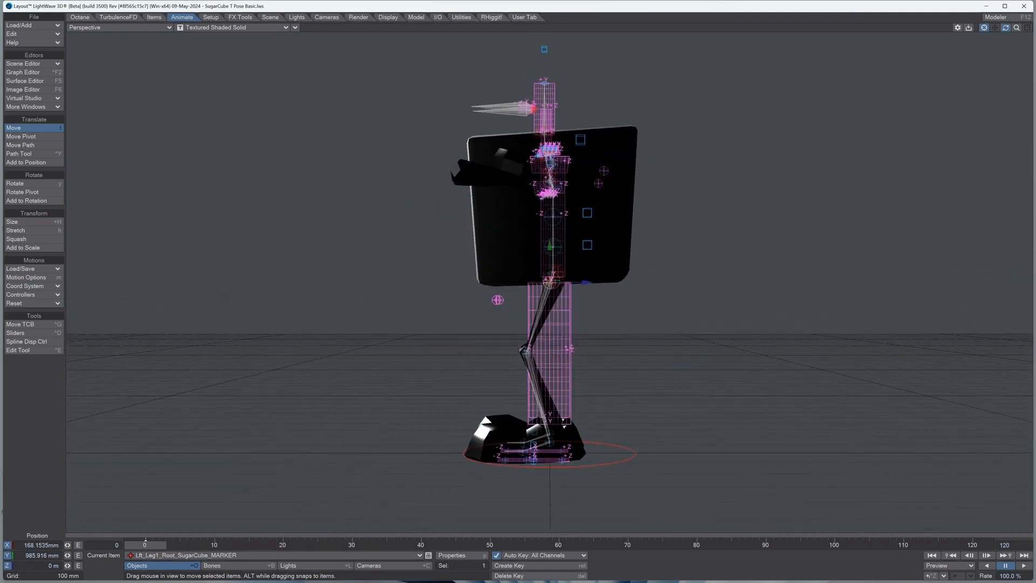
drag(585, 281, 584, 282)
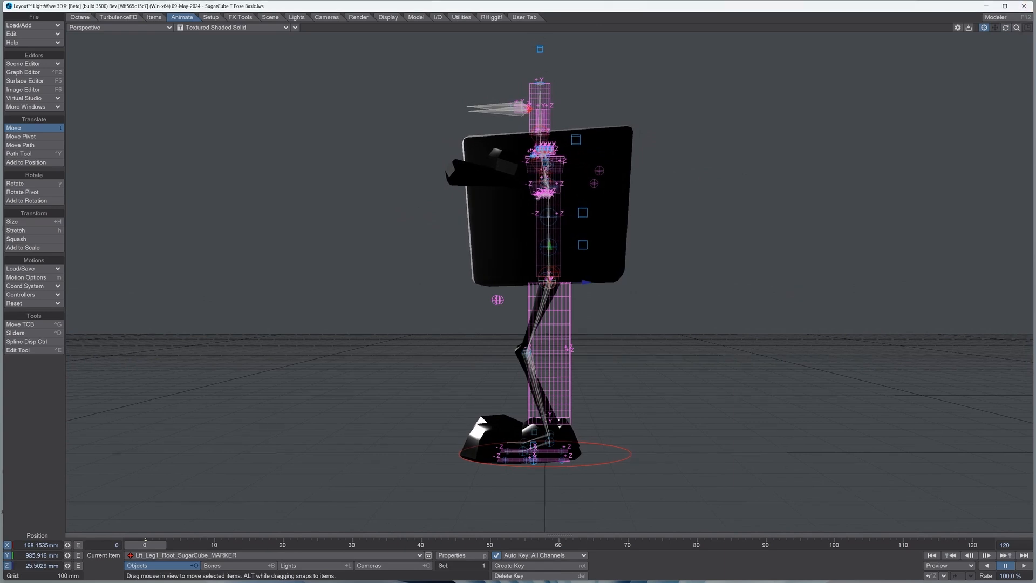
Step: Adjust the knee markers to the character's knees, moving the left one to about Y -394 mm and Z -153 mm
click(527, 353)
drag(586, 282, 584, 281)
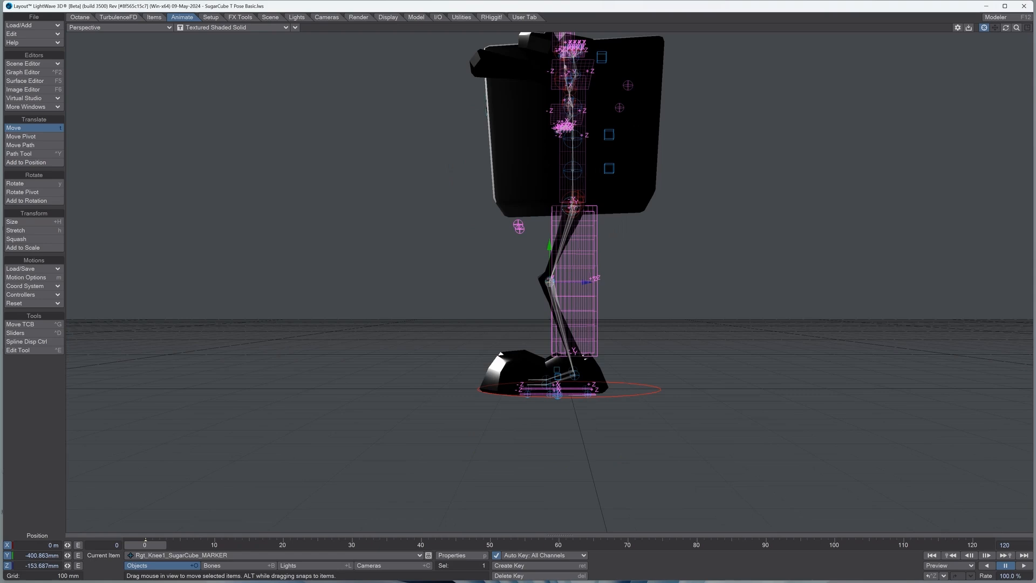
drag(1005, 27, 1025, 32)
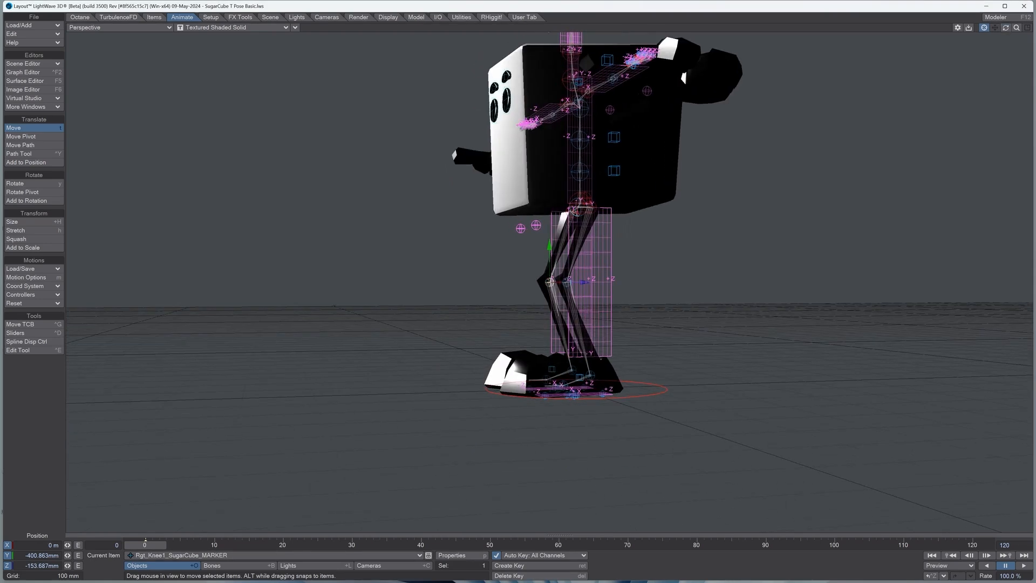
click(566, 282)
drag(586, 282, 580, 283)
drag(549, 249, 550, 246)
scroll(549, 283, up, 5)
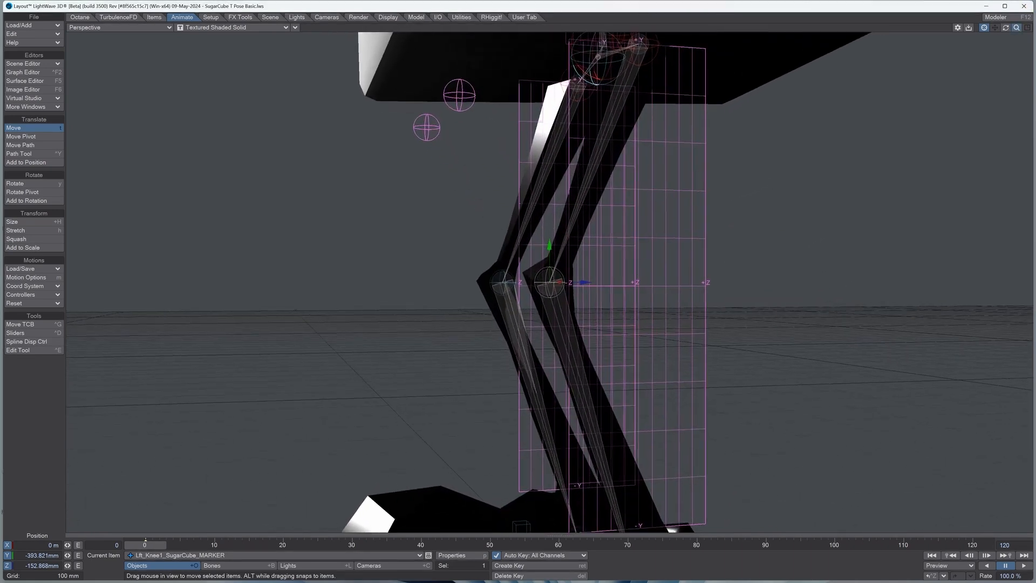
Step: Center the left knee marker inside the knee mesh at about X 18 mm and Z -160 mm
mouse_move(1006, 27)
mouse_down()
mouse_move(1014, 49)
mouse_move(1030, 42)
mouse_up()
mouse_move(588, 283)
mouse_down()
mouse_move(598, 282)
mouse_move(585, 282)
mouse_up()
mouse_move(1017, 28)
mouse_down()
mouse_move(950, 10)
mouse_move(887, 20)
mouse_up()
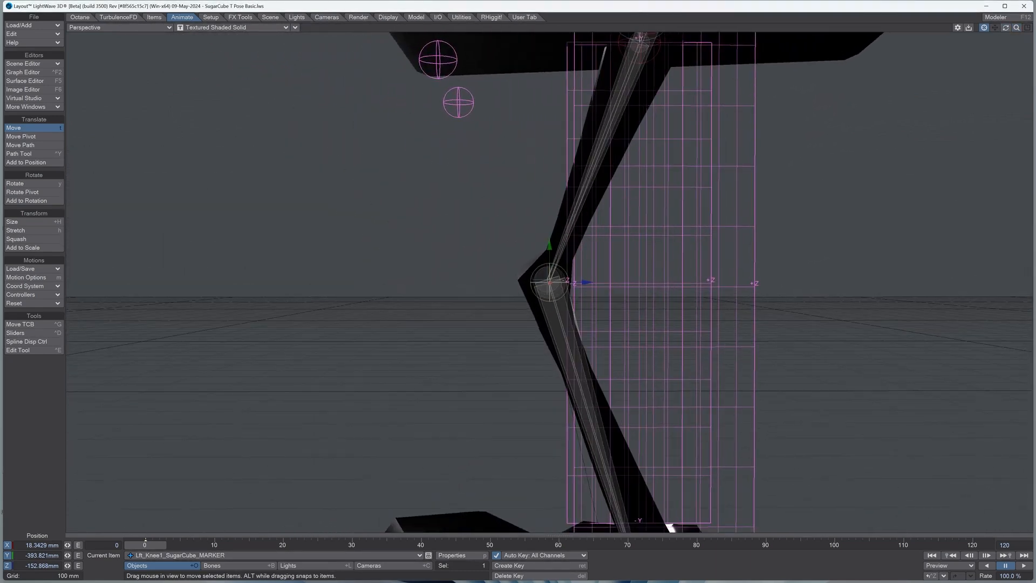
drag(586, 282, 581, 282)
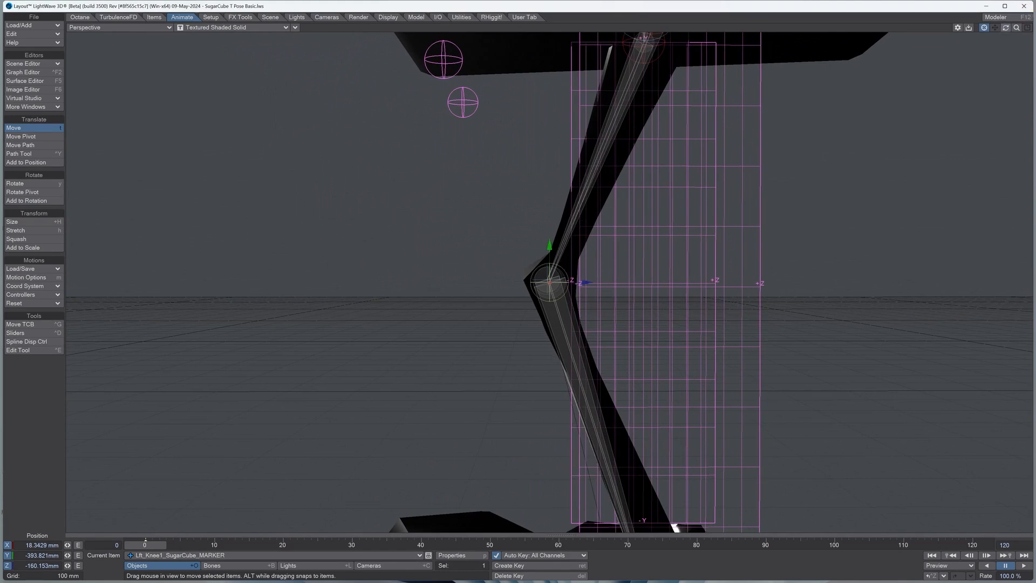
Step: Select the left ankle marker and move it up and back onto the character's ankle joint
mouse_move(995, 27)
mouse_down()
mouse_move(995, 49)
mouse_move(995, 5)
mouse_move(995, 17)
mouse_up()
key(Down)
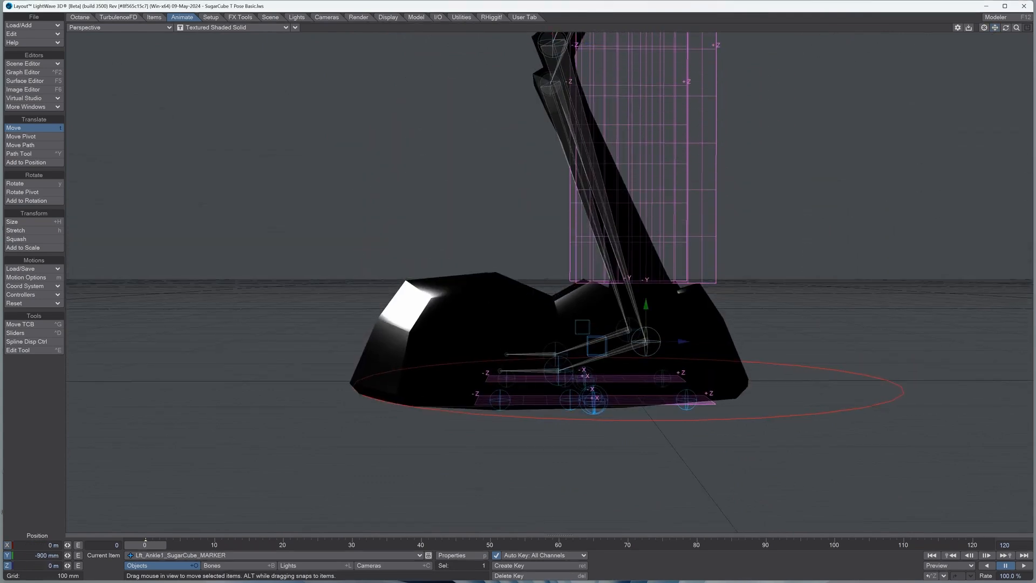
drag(646, 305, 645, 260)
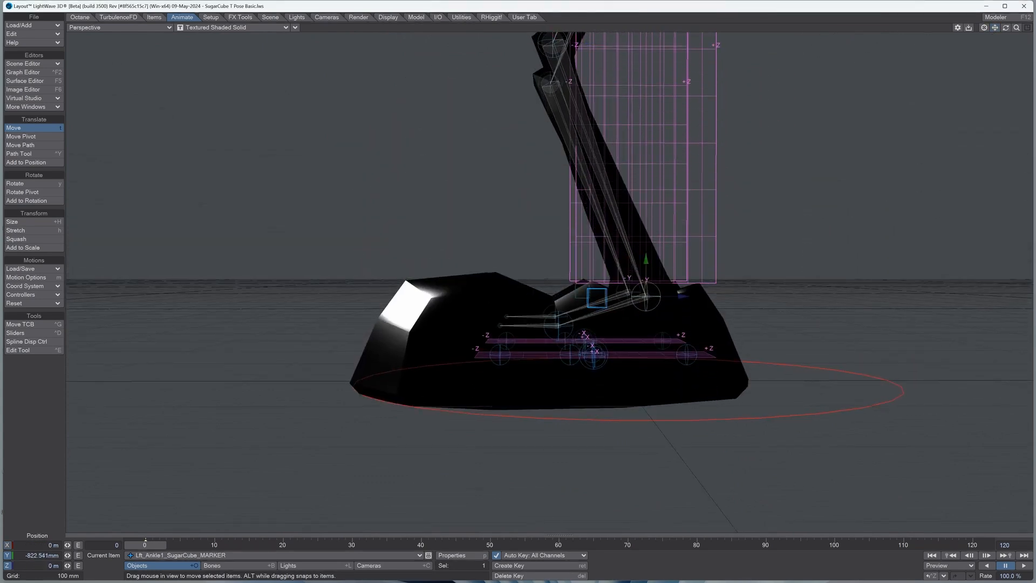
drag(683, 296, 691, 296)
drag(655, 260, 654, 275)
drag(691, 312, 697, 313)
Step: Move the left toes marker forward and down to the ball of the shoe, at about Y -92 mm and Z -347 mm
click(573, 341)
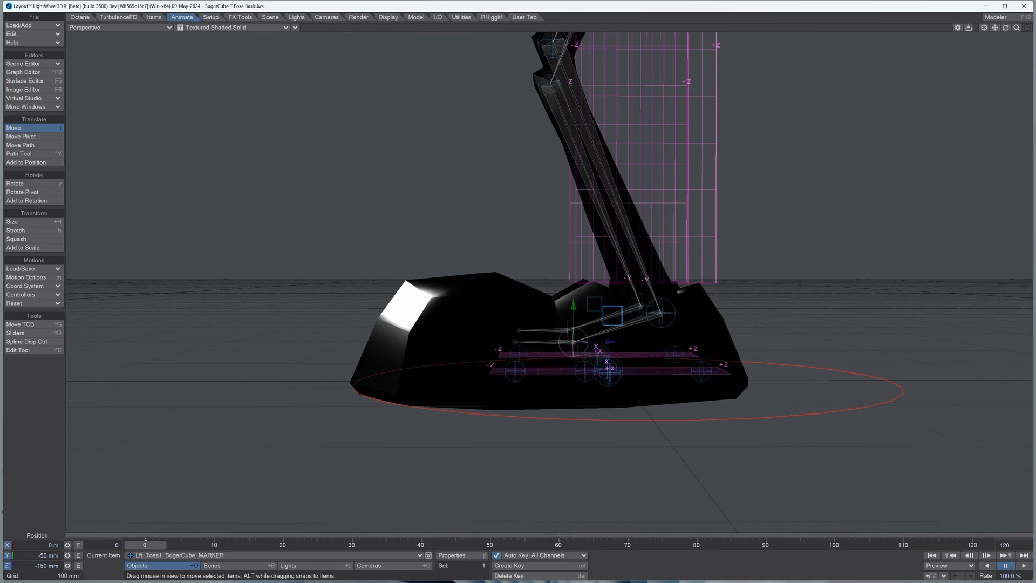
mouse_move(612, 315)
mouse_down()
mouse_move(458, 320)
mouse_move(458, 339)
mouse_up()
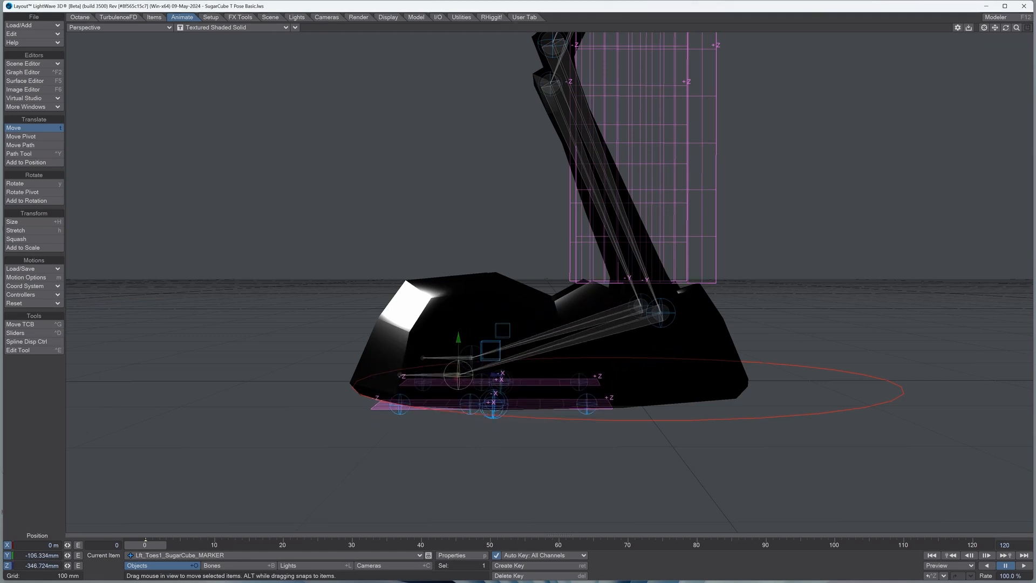
drag(1005, 28, 1005, 12)
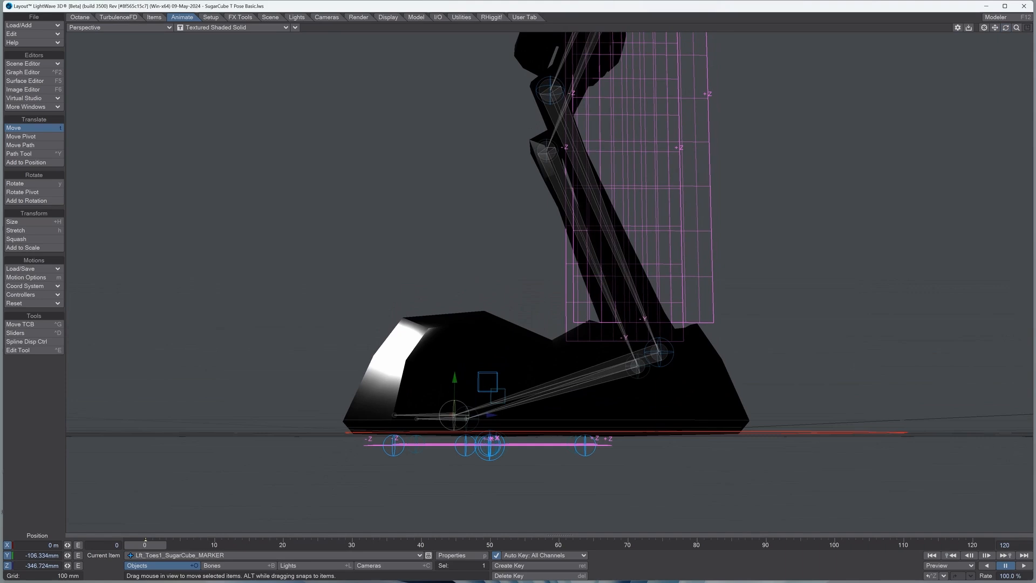
mouse_move(454, 378)
mouse_down()
mouse_move(454, 366)
mouse_move(491, 399)
mouse_move(566, 431)
mouse_up()
Step: Move the left arm's root marker onto the shoulder at about X 457 mm, Y 1.418 m and Z 76 mm
drag(1016, 27, 993, 36)
mouse_move(995, 27)
right_down()
mouse_move(995, 103)
mouse_move(994, 25)
right_up()
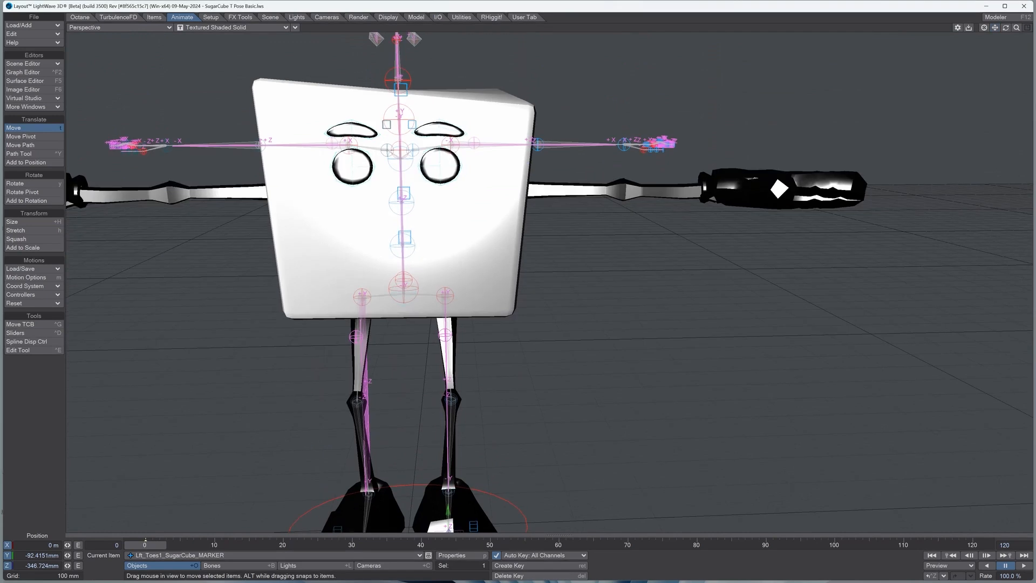
drag(1005, 27, 971, 51)
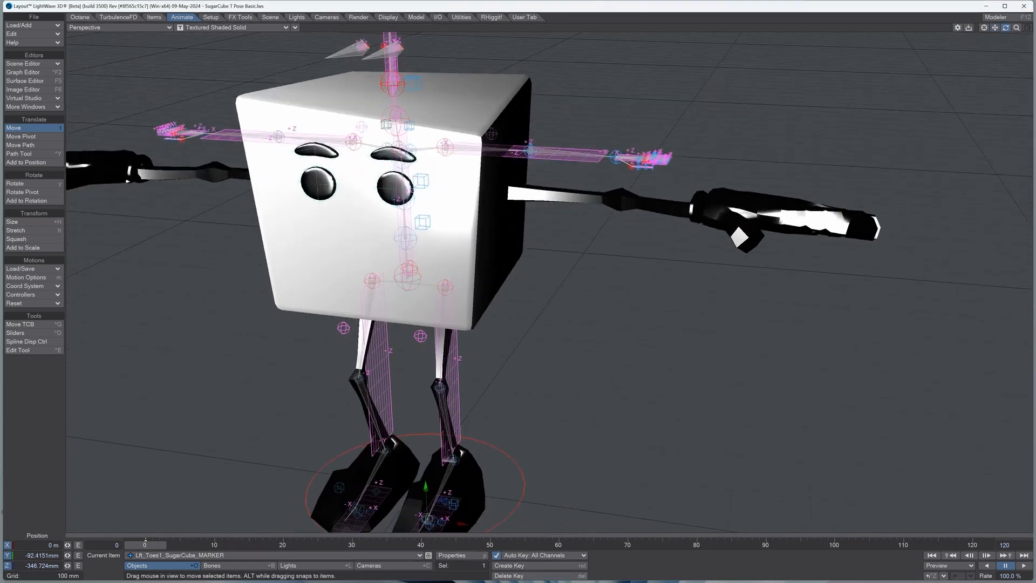
click(454, 142)
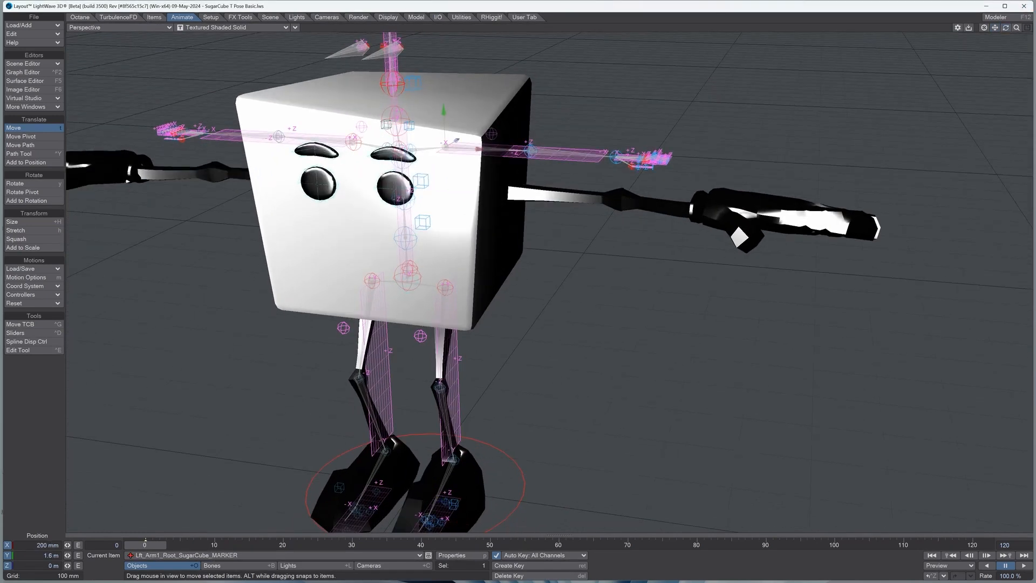
drag(455, 142, 507, 182)
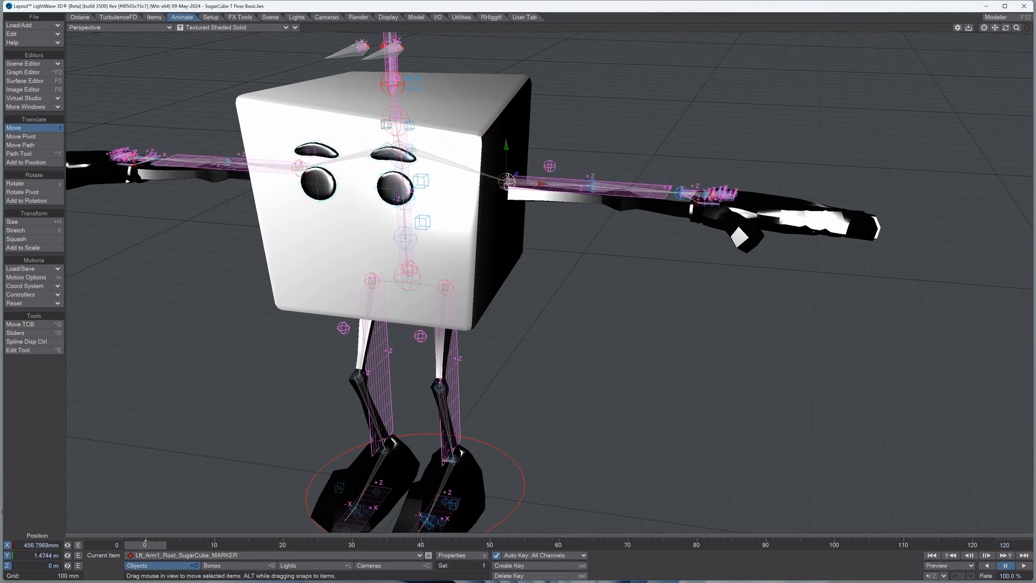
drag(1005, 28, 916, 67)
drag(558, 173, 578, 172)
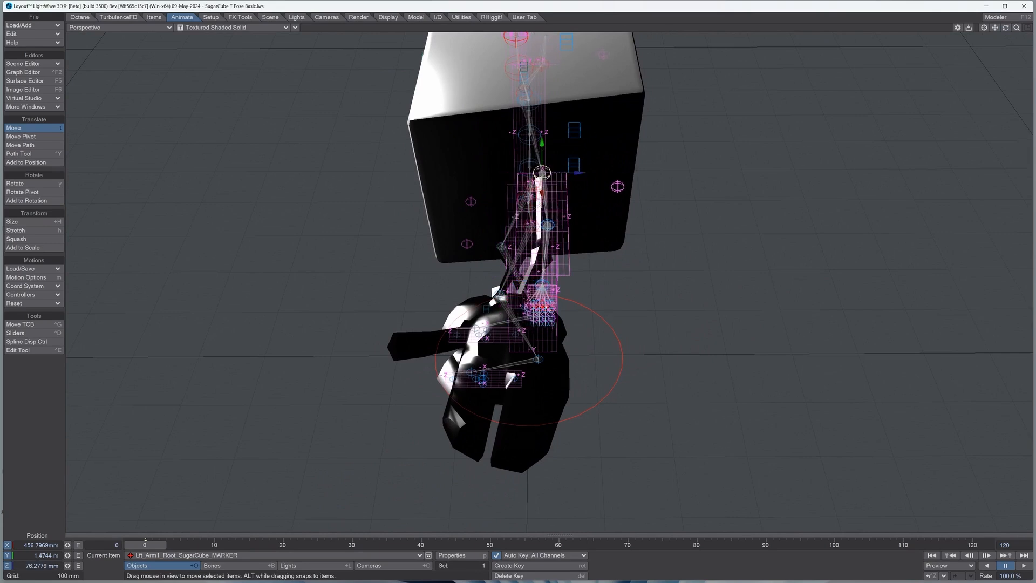
drag(1005, 27, 1035, 3)
drag(512, 138, 513, 153)
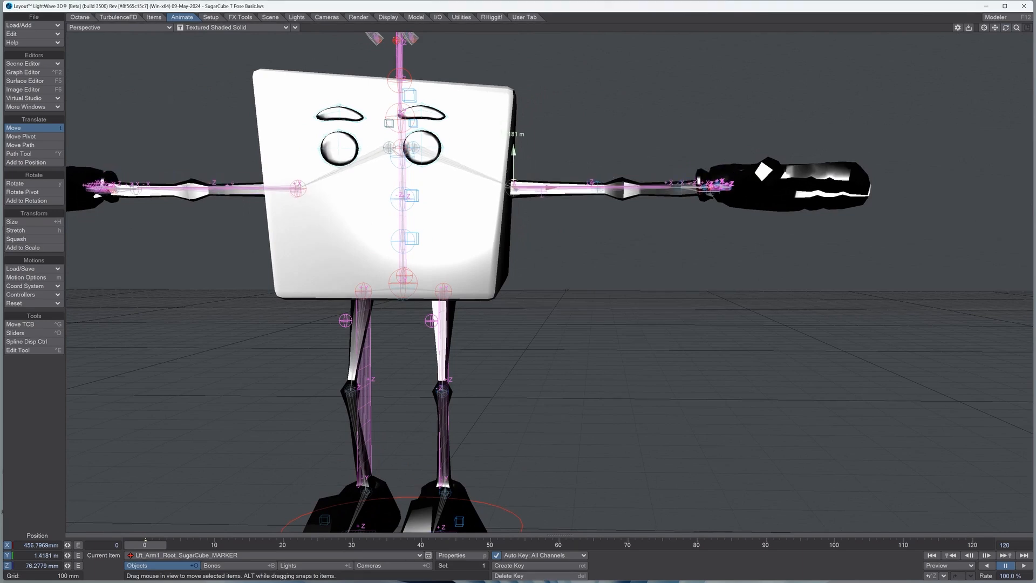
Step: Move the left elbow marker onto the character's elbow joint, to about X 453 mm and Z 4 mm
drag(1005, 28, 1008, 62)
click(601, 236)
drag(637, 239, 664, 241)
drag(630, 209, 629, 213)
Step: Move the left wrist marker onto the character's wrist joint and lower the left elbow marker to about Y -7 mm
click(691, 249)
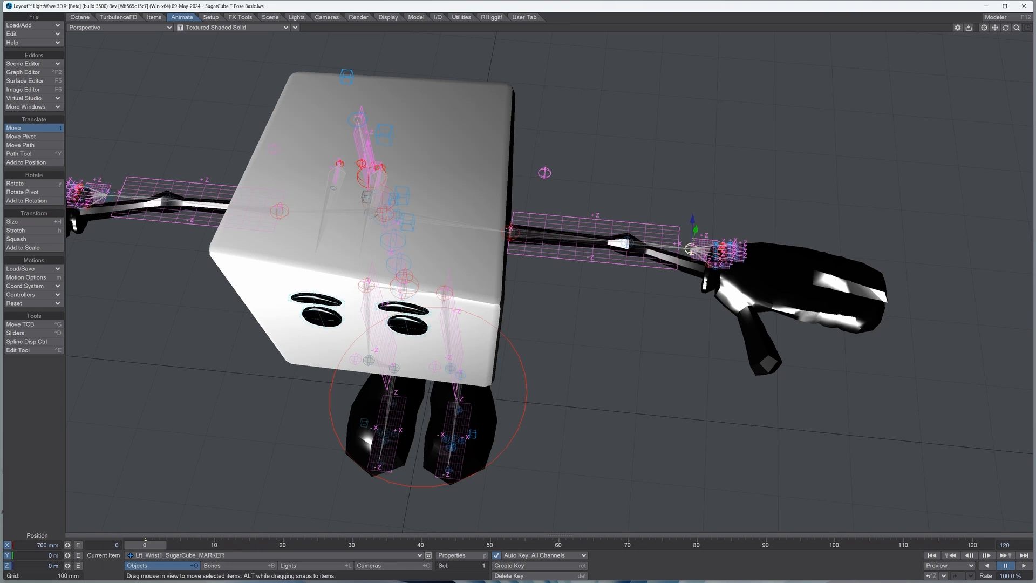
drag(691, 249, 717, 266)
drag(1005, 27, 998, 4)
key(Up)
drag(623, 152, 623, 155)
Step: Scale the left wrist marker up until its finger markers fill the hand, and rotate its heading to 7°
drag(1006, 27, 1003, 80)
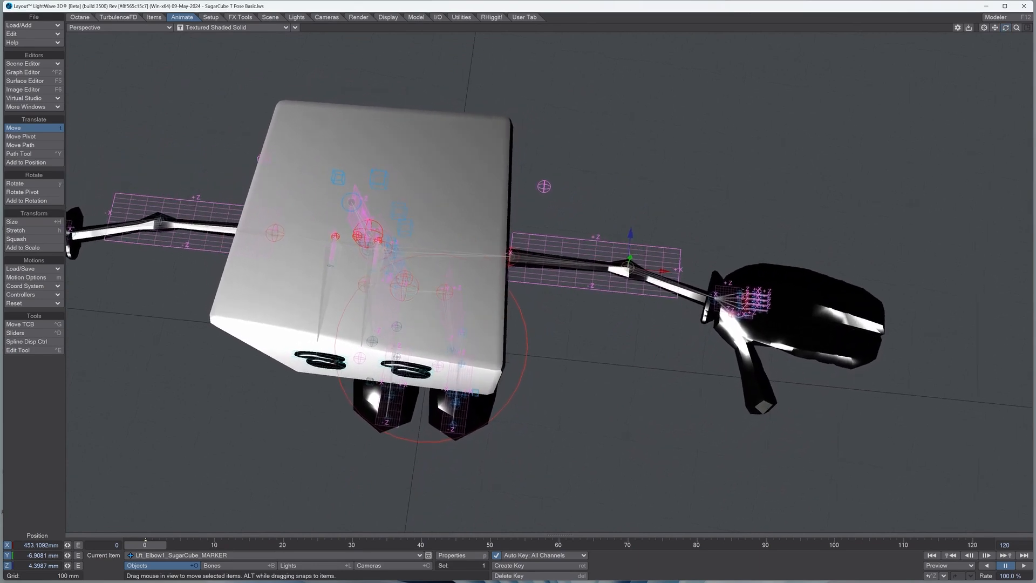
click(716, 298)
key(shift+h)
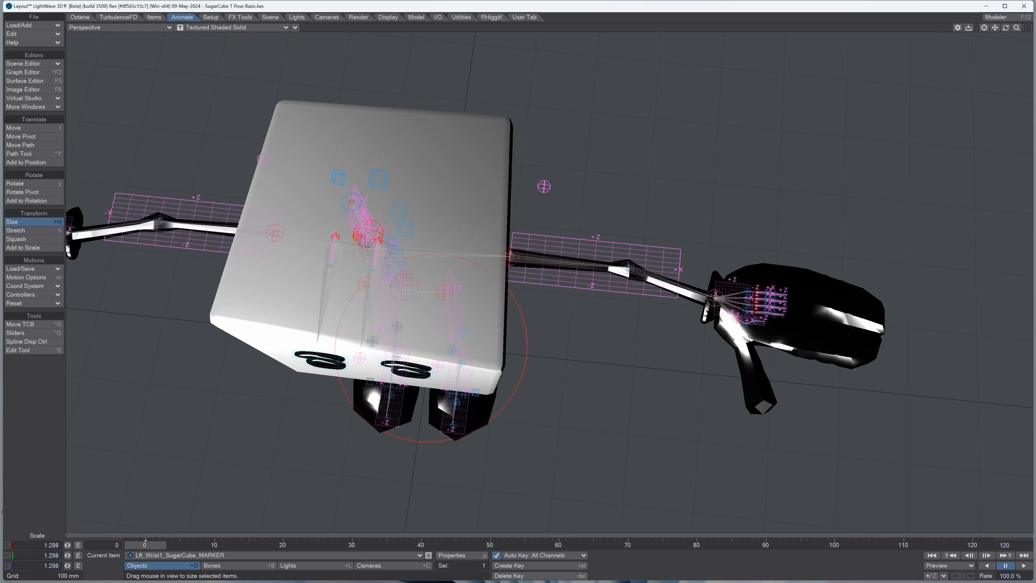
drag(636, 345, 701, 345)
key(y)
mouse_move(729, 95)
mouse_down()
mouse_move(755, 99)
mouse_move(569, 129)
mouse_move(529, 171)
mouse_move(604, 135)
mouse_move(550, 144)
mouse_move(561, 135)
mouse_move(680, 92)
mouse_move(779, 101)
mouse_move(748, 93)
mouse_up()
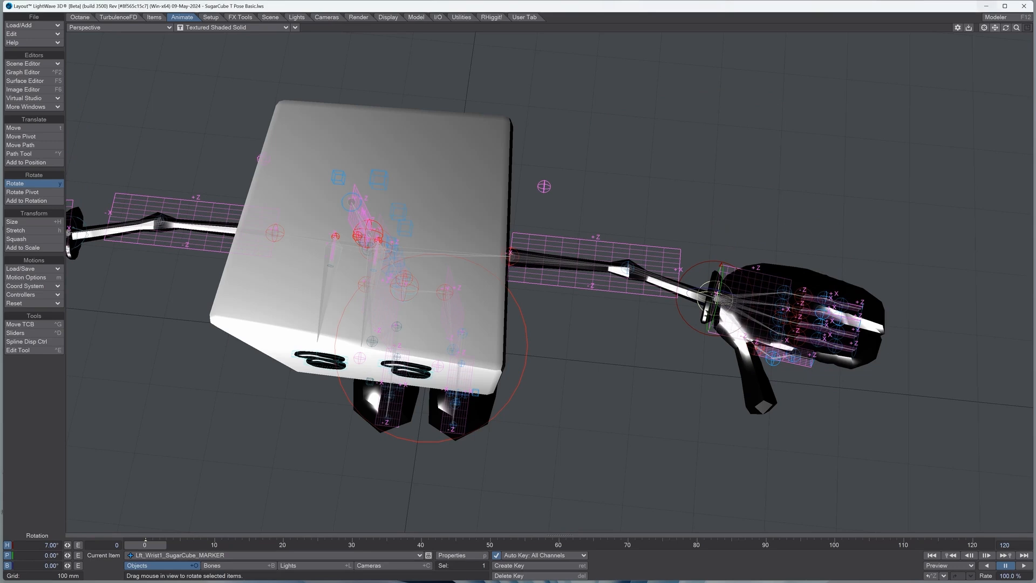
Step: Clear all of the left hand's fifth finger markers, from fingertip to metacarpal, from the scene
drag(995, 28, 883, 65)
drag(1016, 27, 1035, 28)
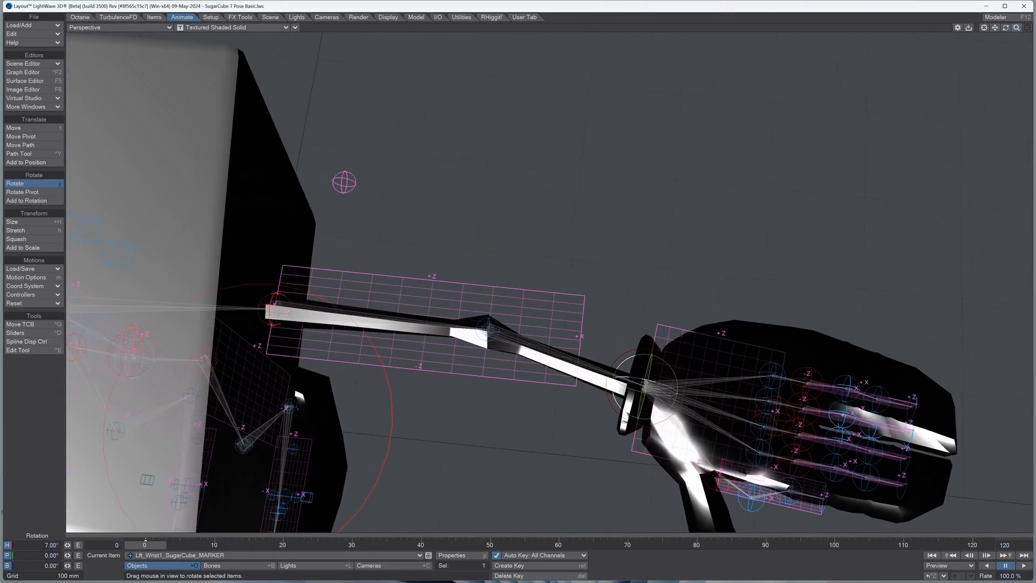
key(Up)
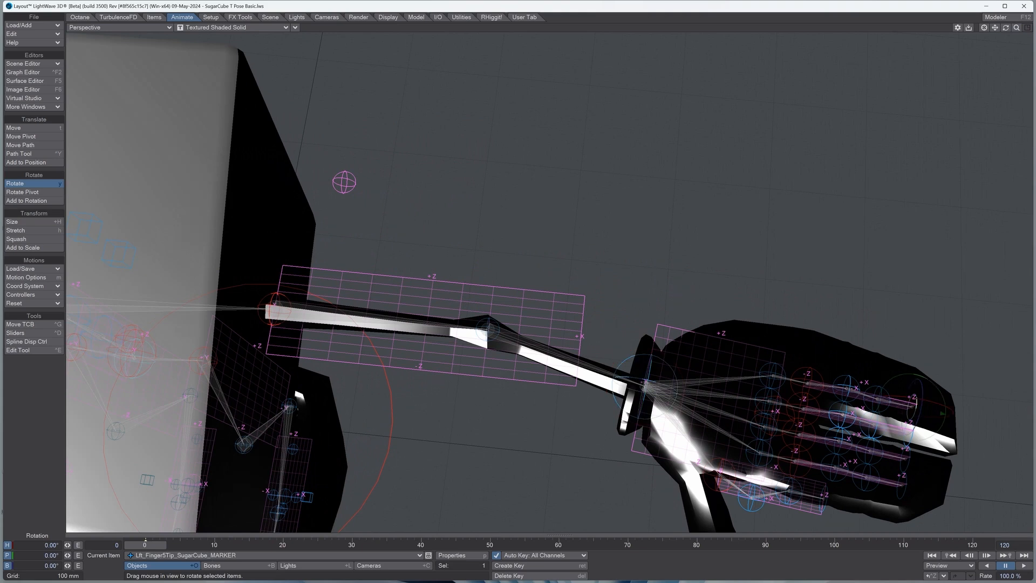
shift+click(846, 387)
shift+click(806, 383)
shift+click(772, 375)
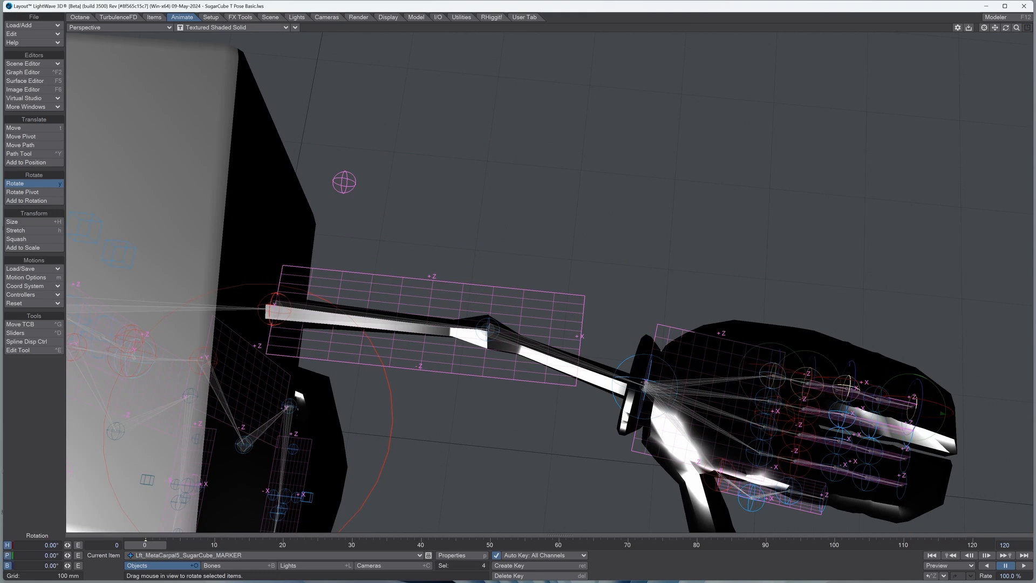
key(minus)
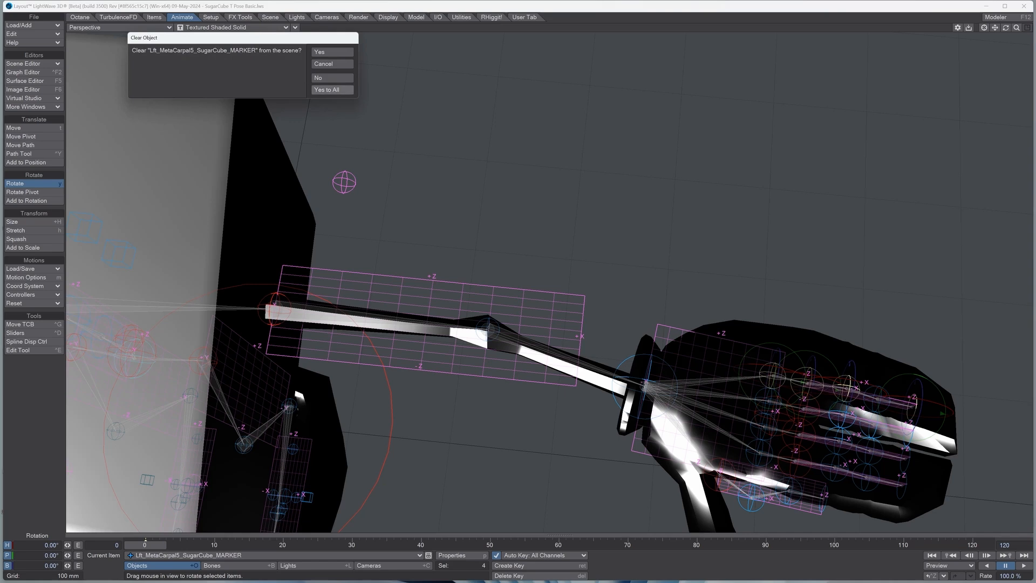
click(331, 90)
click(229, 102)
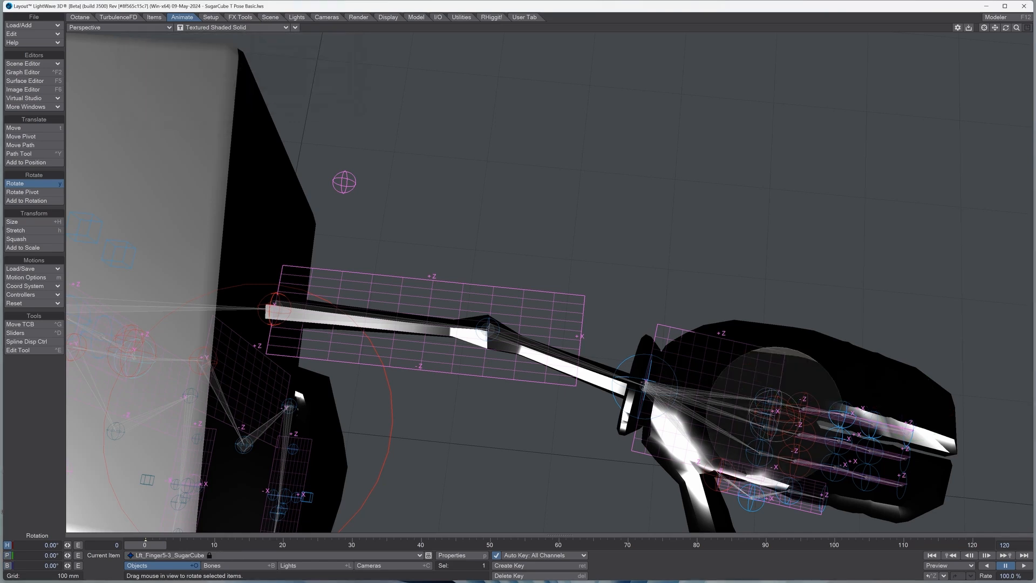
Step: Clear all of the left hand's fourth finger markers, from fingertip to metacarpal, from the scene
click(911, 433)
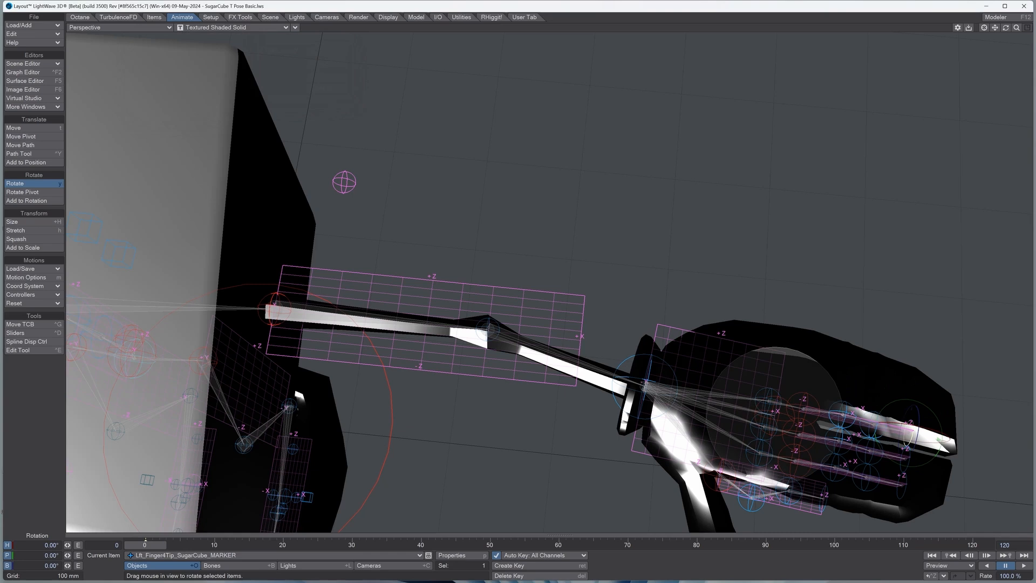
shift+click(842, 415)
shift+click(803, 408)
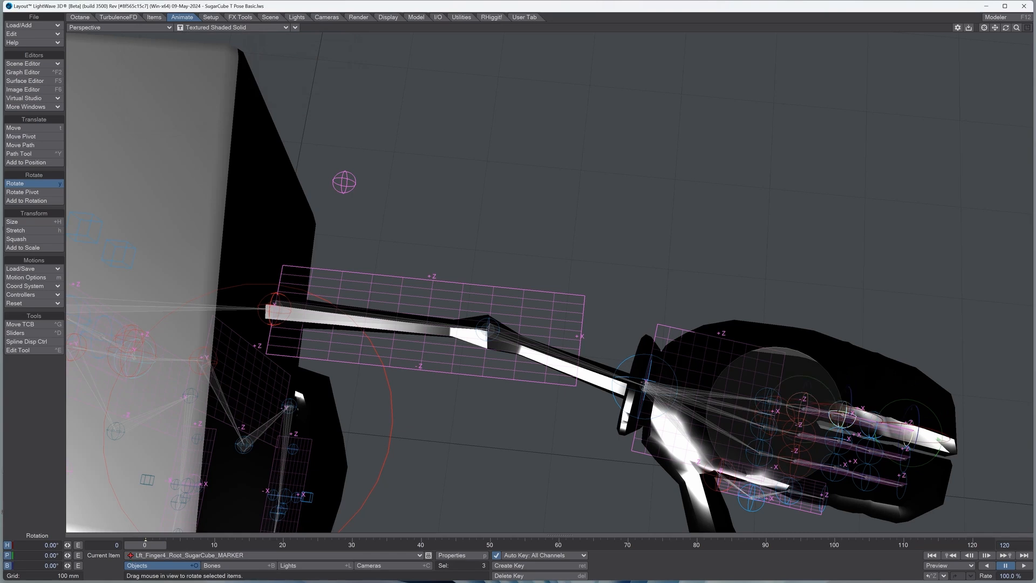
shift+click(767, 400)
key(Delete)
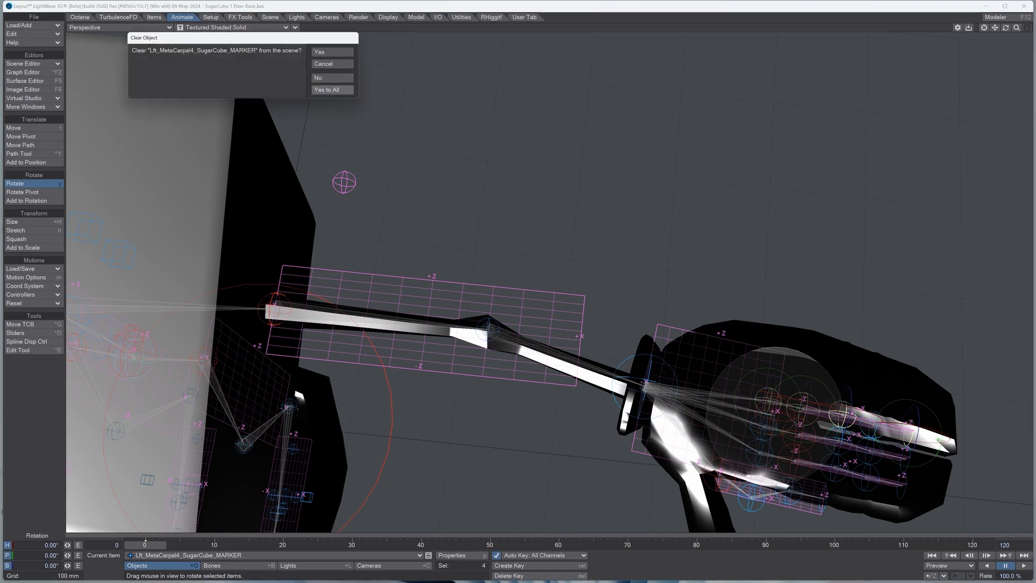
click(332, 90)
click(228, 102)
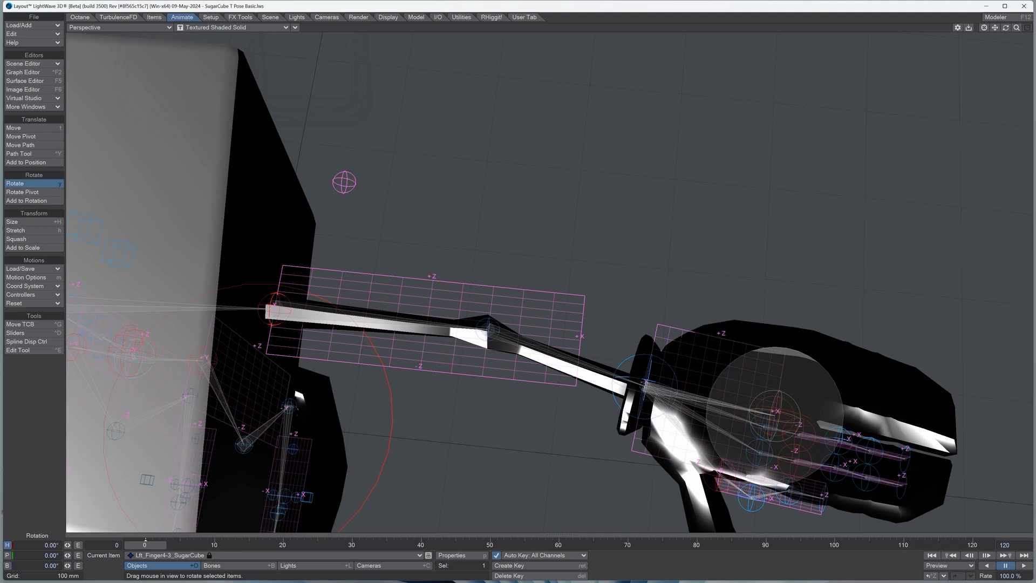
Step: Move the left finger group's root marker to the base of the character's outer finger, at about X 119 mm, and refine its Z position
mouse_move(1004, 28)
mouse_down()
mouse_move(979, 46)
mouse_move(1004, 30)
mouse_up()
click(776, 406)
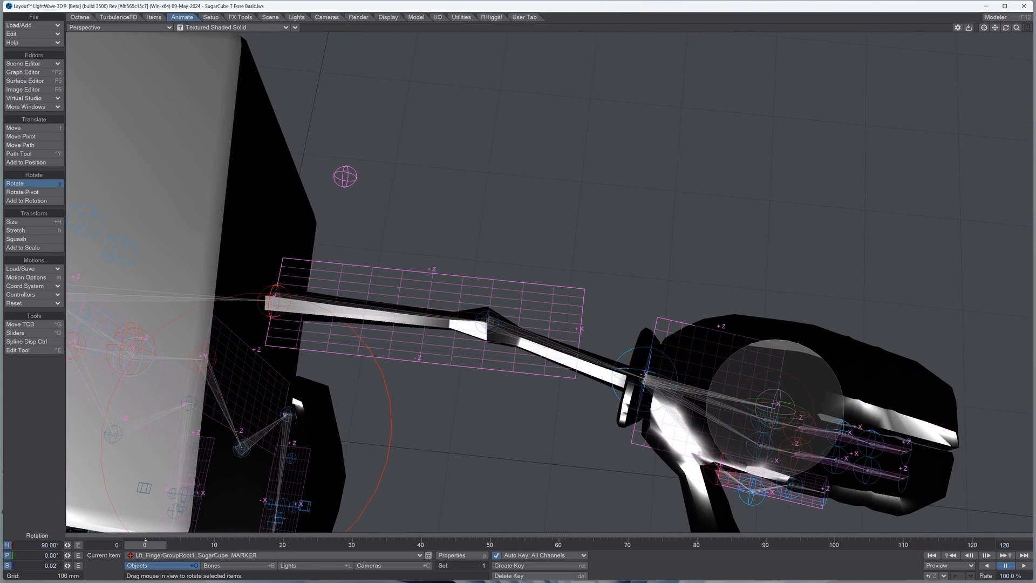
click(22, 128)
mouse_move(776, 402)
mouse_down()
mouse_move(791, 329)
mouse_move(818, 339)
mouse_up()
drag(1005, 27, 907, 18)
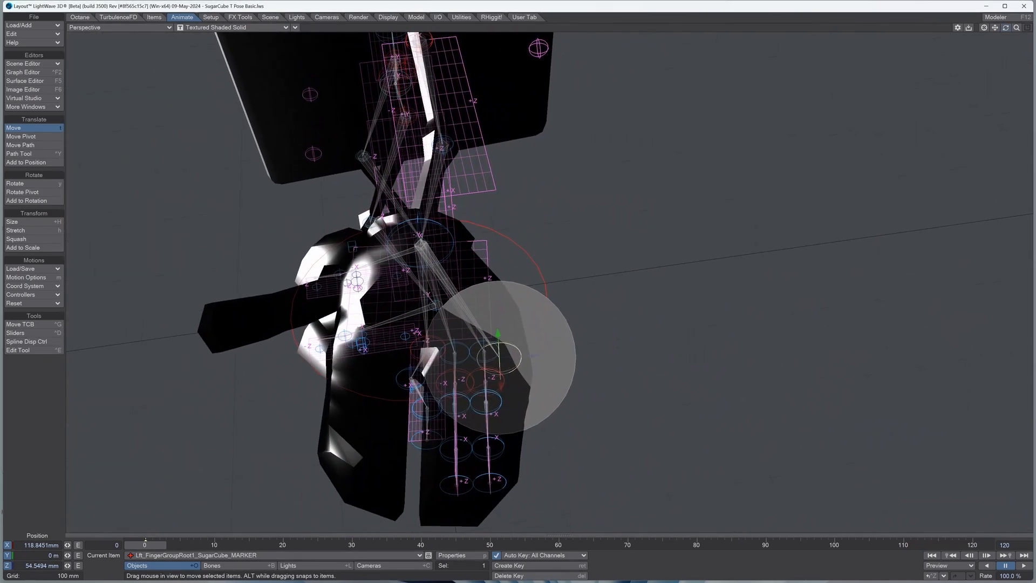
mouse_move(533, 356)
mouse_down()
mouse_move(502, 357)
mouse_move(520, 357)
mouse_up()
Step: Shift the left third finger's second joint marker toward the fingertip, and select the third joint marker
click(467, 352)
drag(1005, 27, 1033, 56)
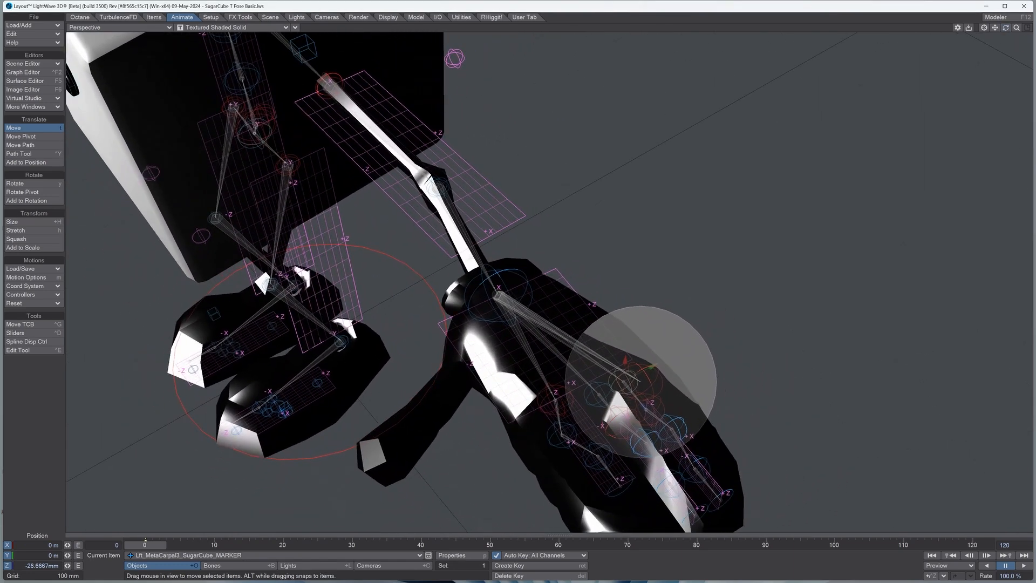
click(673, 428)
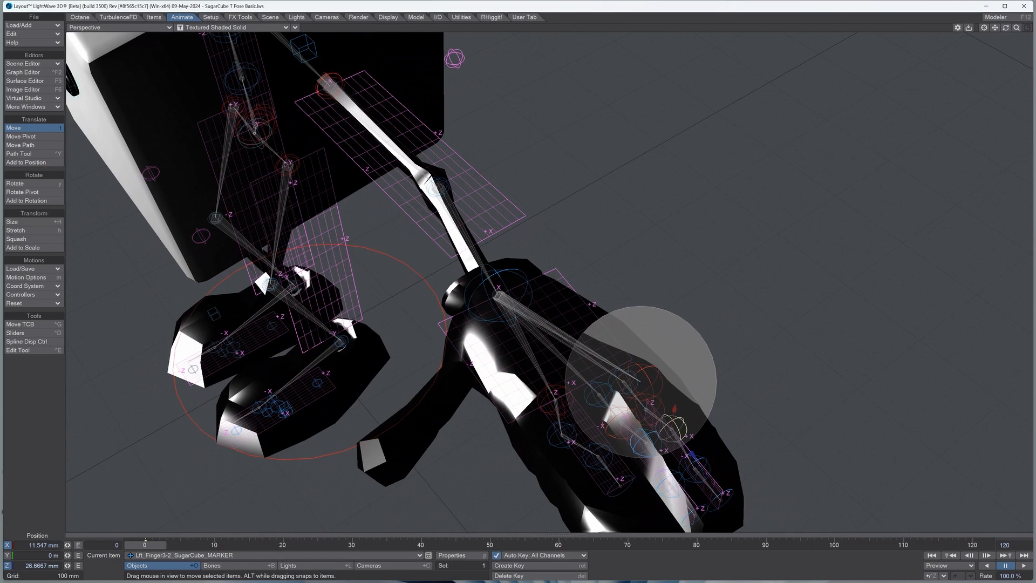
drag(692, 455, 703, 467)
click(697, 463)
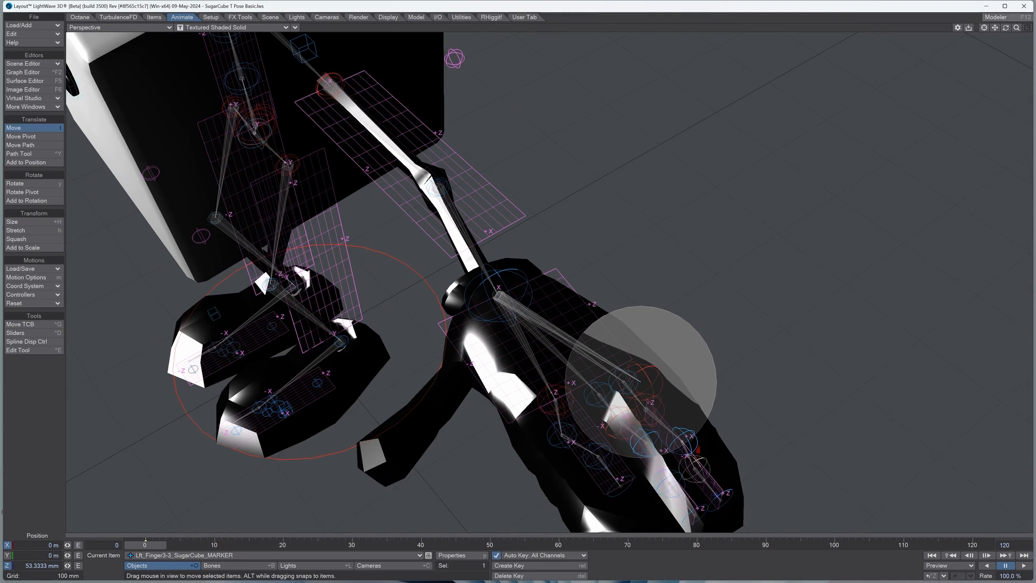
Step: Move the left thumb's root marker to the base of the character's thumb and rotate its pitch to about 50.2°
mouse_move(1005, 27)
mouse_down()
mouse_move(1026, 29)
mouse_move(982, 28)
mouse_move(1013, 28)
mouse_up()
click(611, 363)
mouse_move(611, 363)
mouse_down()
mouse_move(546, 422)
mouse_move(543, 345)
mouse_move(551, 408)
mouse_move(519, 376)
mouse_move(534, 350)
mouse_move(501, 354)
mouse_move(505, 319)
mouse_up()
key(y)
drag(1005, 28, 1025, 27)
drag(1016, 27, 989, 6)
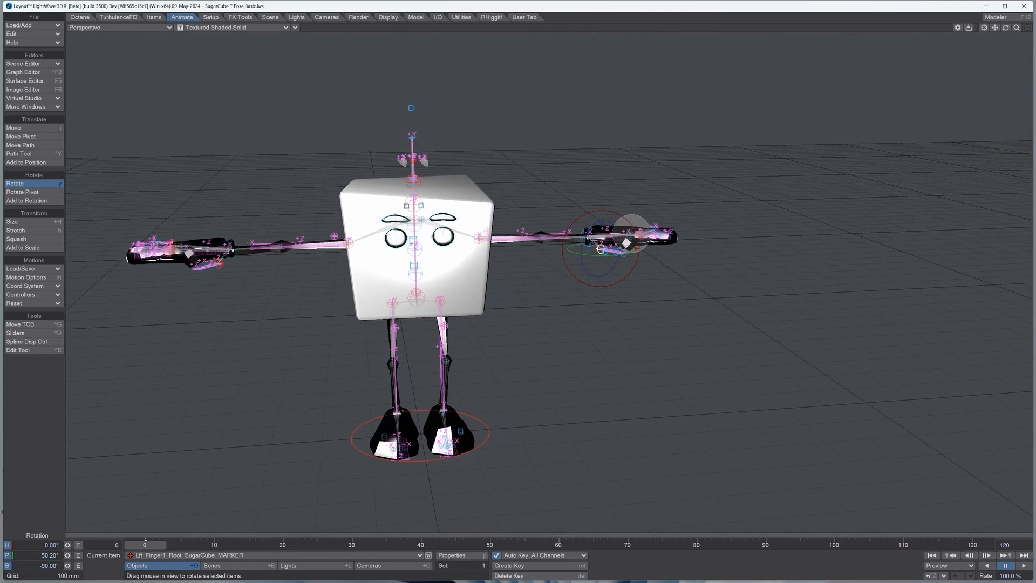
mouse_move(1006, 27)
mouse_down()
mouse_move(1000, 12)
mouse_move(1004, 36)
mouse_up()
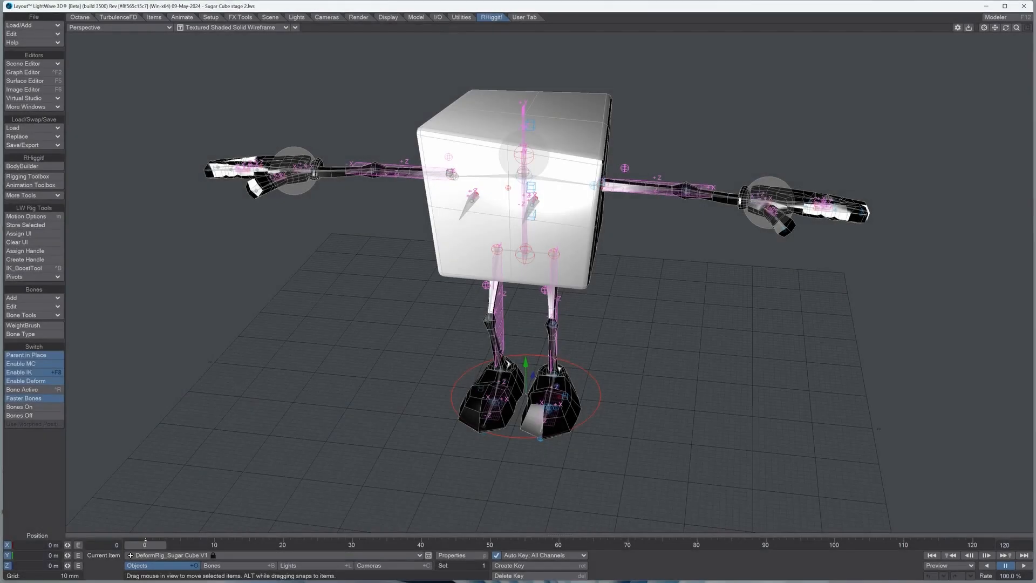
mouse_move(1005, 28)
mouse_down()
mouse_move(1023, 46)
mouse_move(1008, 27)
mouse_move(1028, 22)
mouse_move(981, 35)
mouse_move(1018, 29)
mouse_move(1005, 37)
mouse_move(993, 21)
mouse_move(1000, 16)
mouse_move(1015, 35)
mouse_move(1019, 28)
mouse_move(990, 31)
mouse_up()
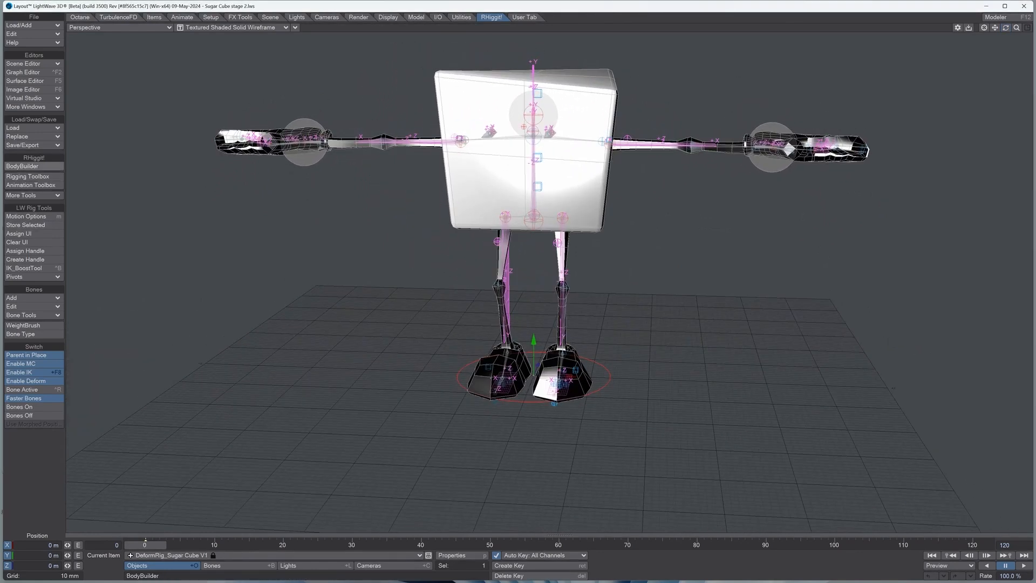
click(33, 167)
drag(247, 168, 222, 244)
click(316, 240)
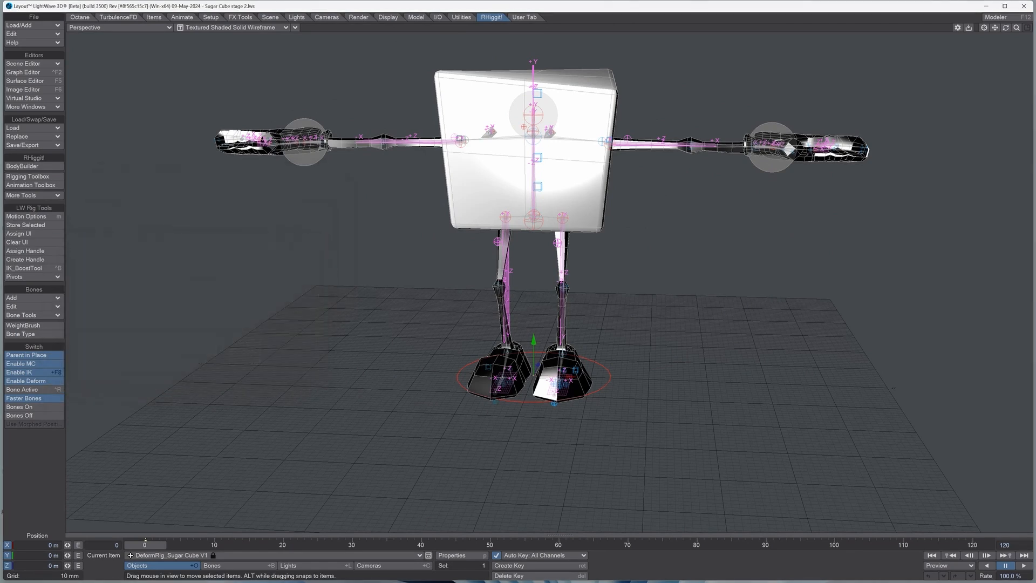
Step: Select the SugarCube_GEO mesh and turn its fitted markers into a working rig with Rig/Fit in BodyBuilder
click(162, 554)
click(202, 513)
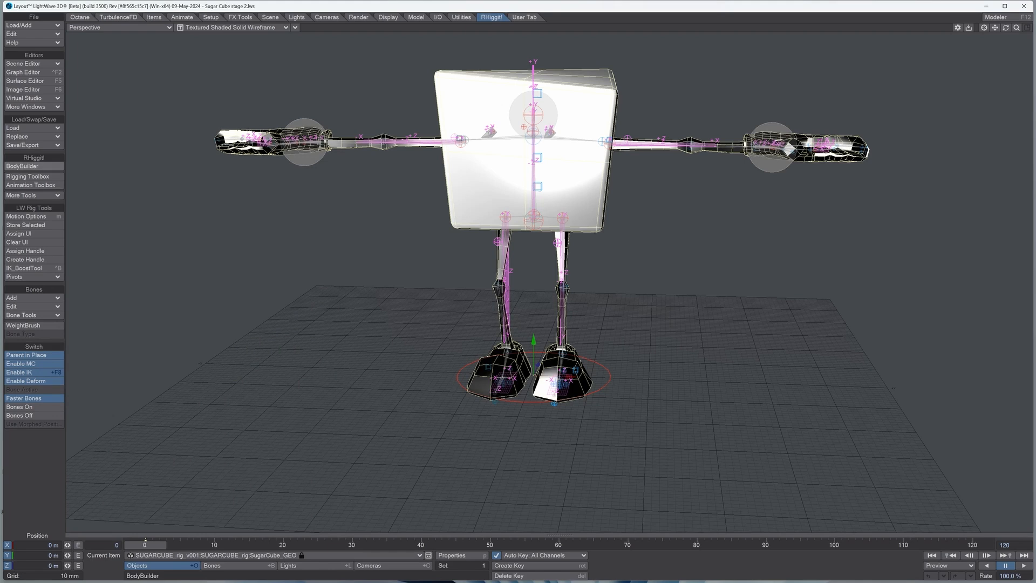
click(34, 166)
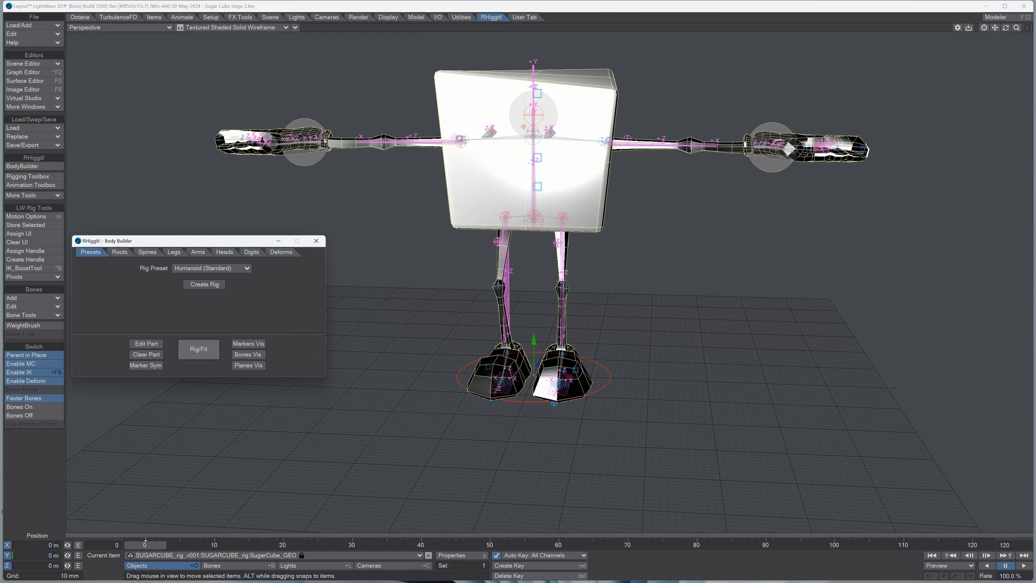
click(199, 349)
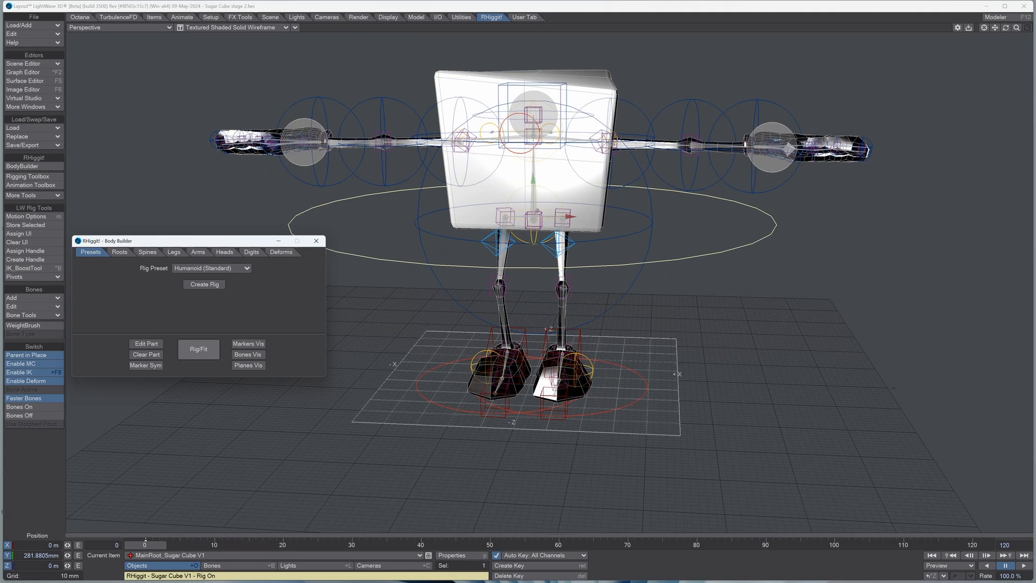
drag(1016, 27, 947, 31)
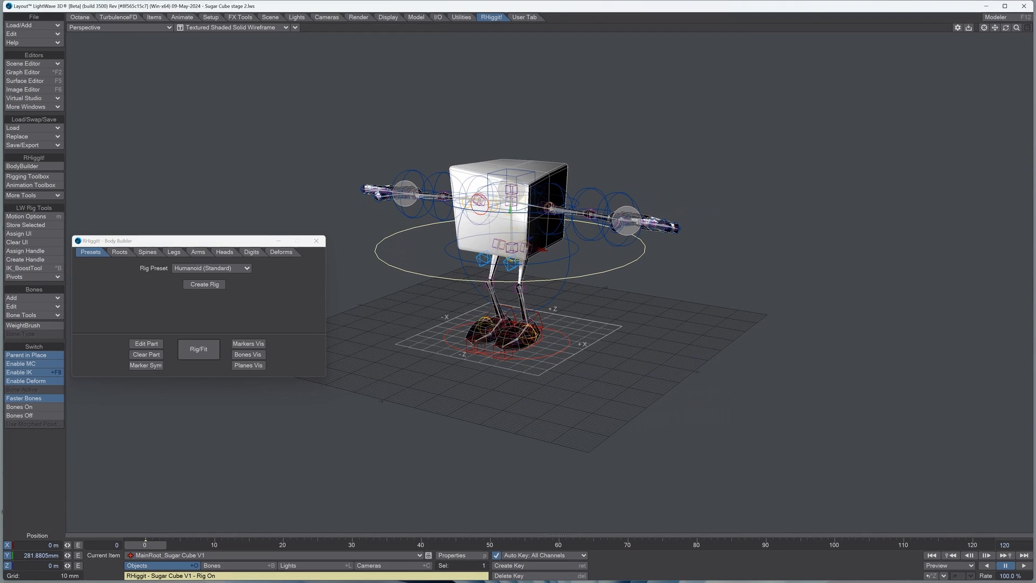
click(316, 240)
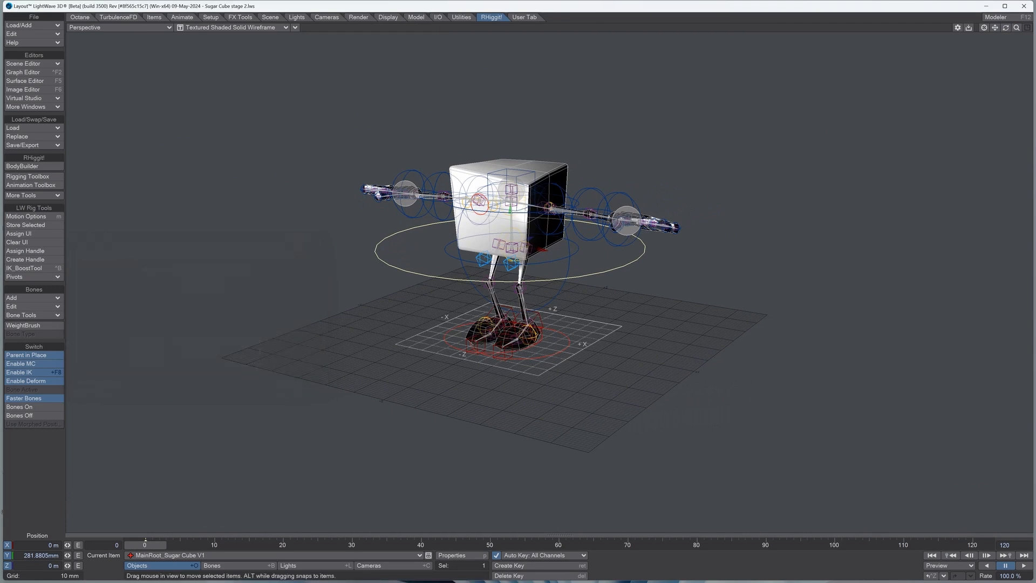
Step: Test the rig by rotating the main root control, and undo the rotation
click(182, 18)
click(34, 183)
drag(323, 243, 261, 224)
click(34, 34)
click(34, 34)
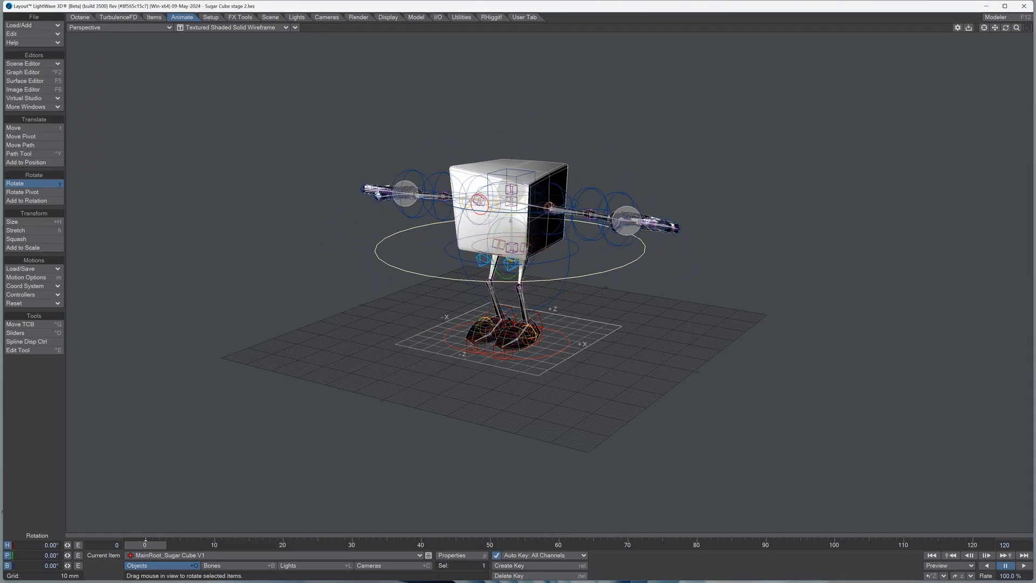
Step: Test the left leg's IK control by moving the foot, and undo the change
key(Up)
click(560, 351)
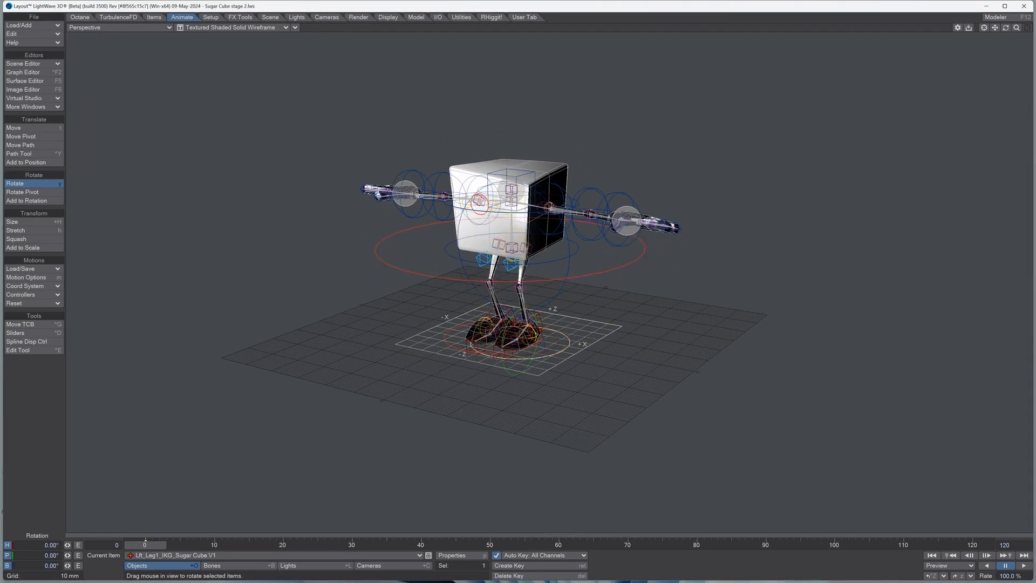
key(t)
drag(520, 309, 564, 294)
click(34, 184)
click(19, 34)
click(22, 30)
click(19, 33)
click(21, 31)
Step: Set the SugarCube_GEO mesh's Display SubPatch Level to 3 in its object properties
click(378, 555)
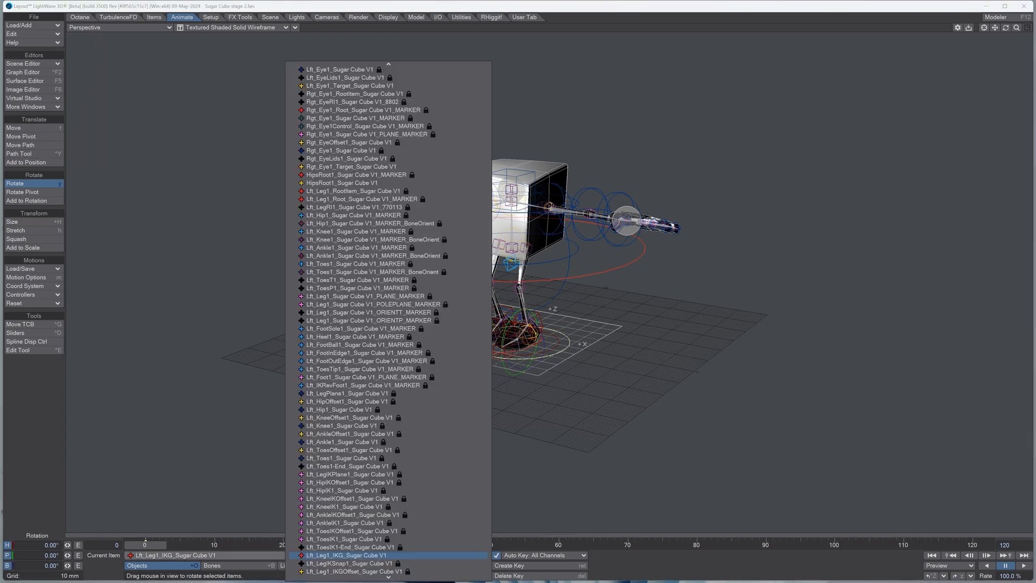
scroll(388, 70, up, 3)
scroll(388, 70, up, 15)
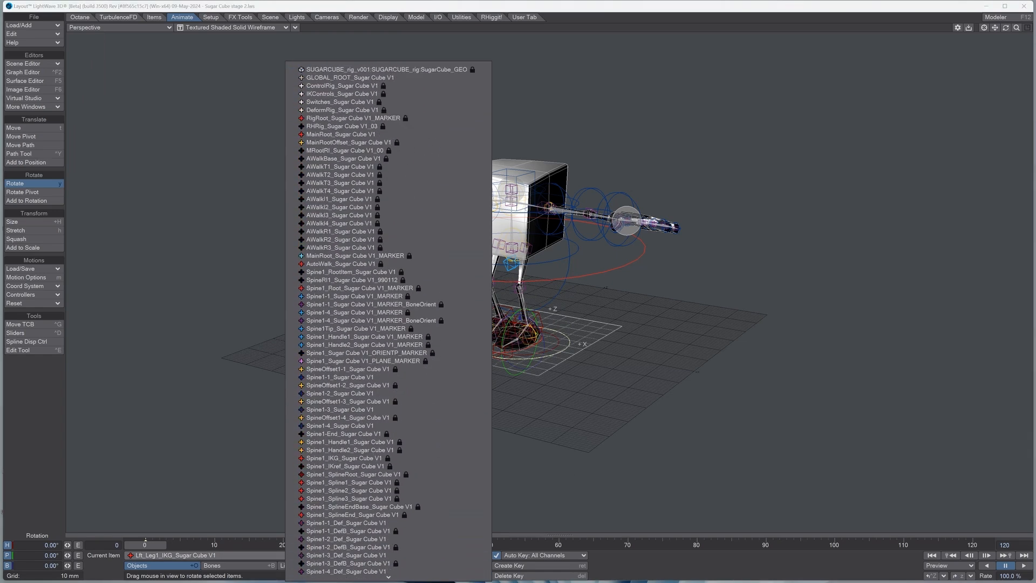
click(386, 70)
key(p)
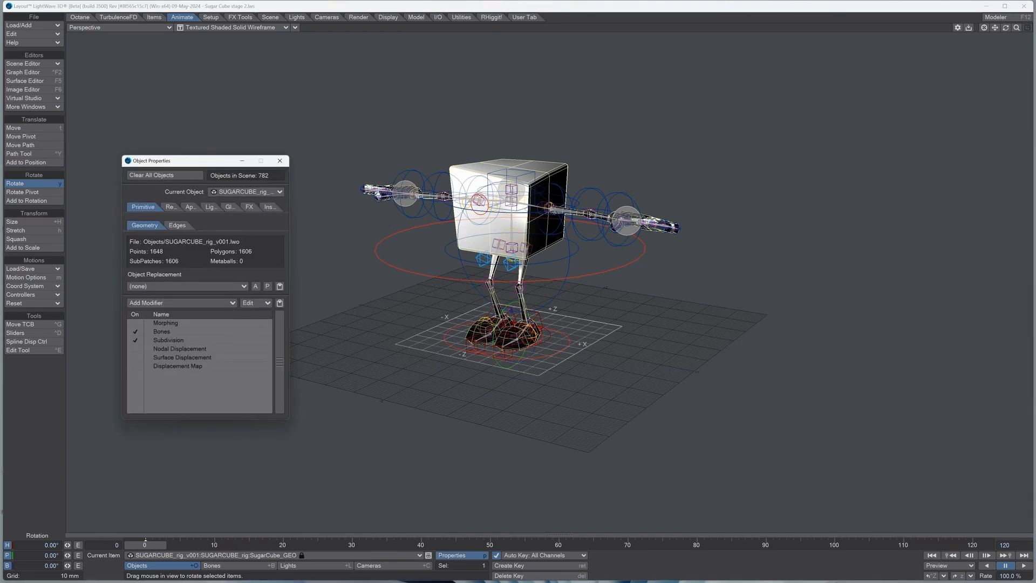
click(178, 340)
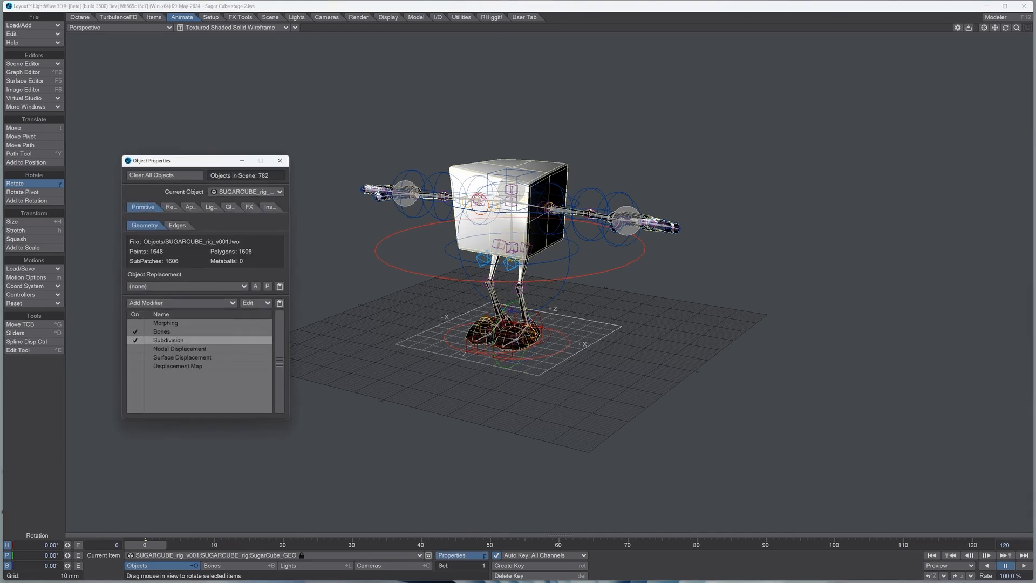
click(231, 434)
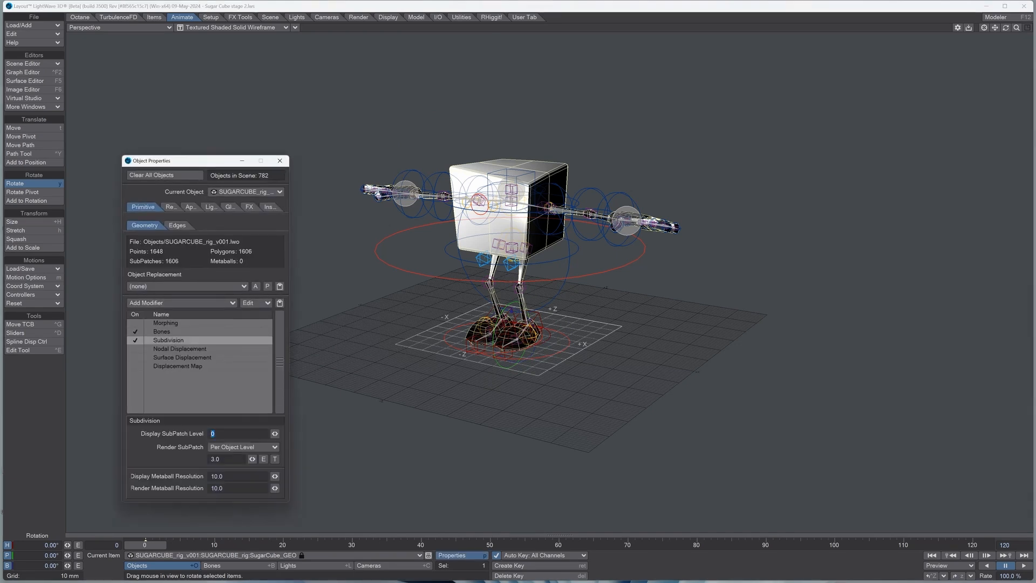
text(3)
key(Tab)
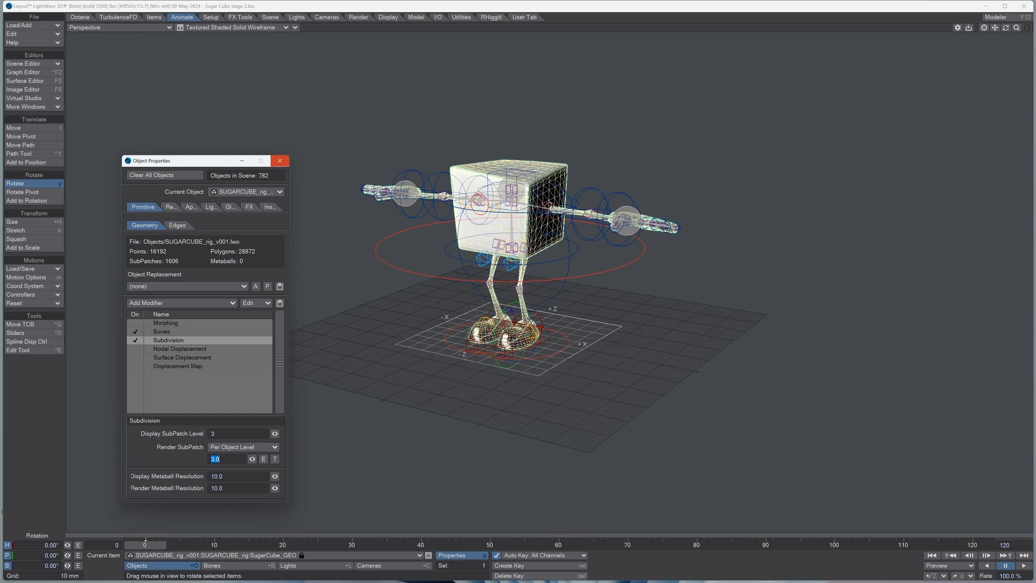
click(280, 161)
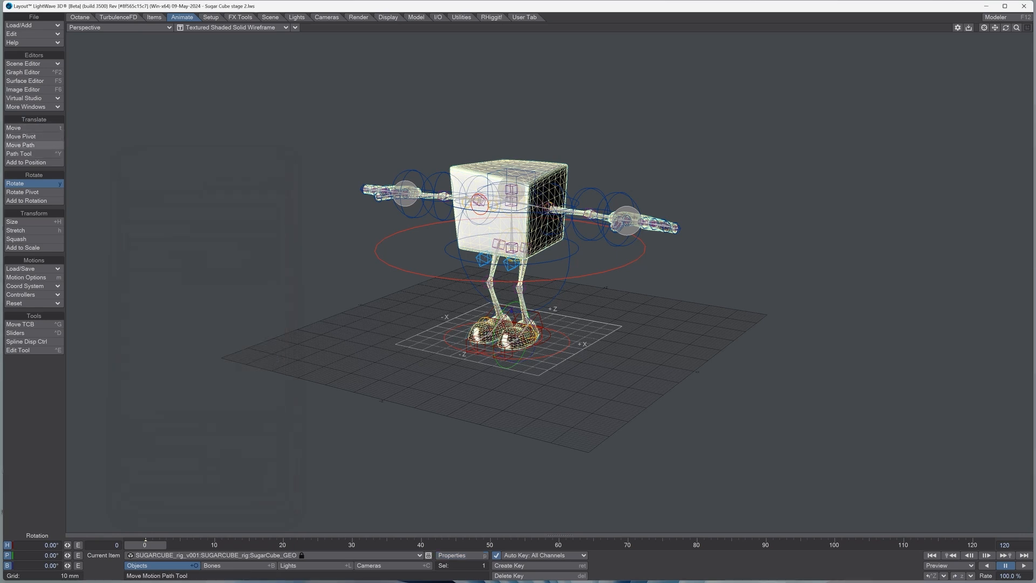
Step: Rotate the main root control to a heading of about -4.9° and a pitch of about -0.9°
click(401, 268)
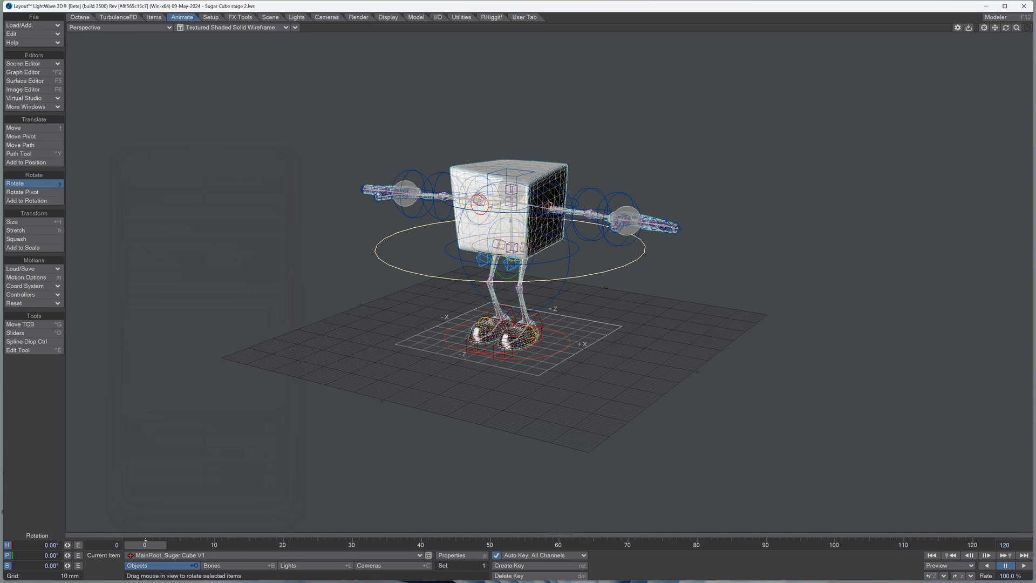
drag(402, 268, 391, 293)
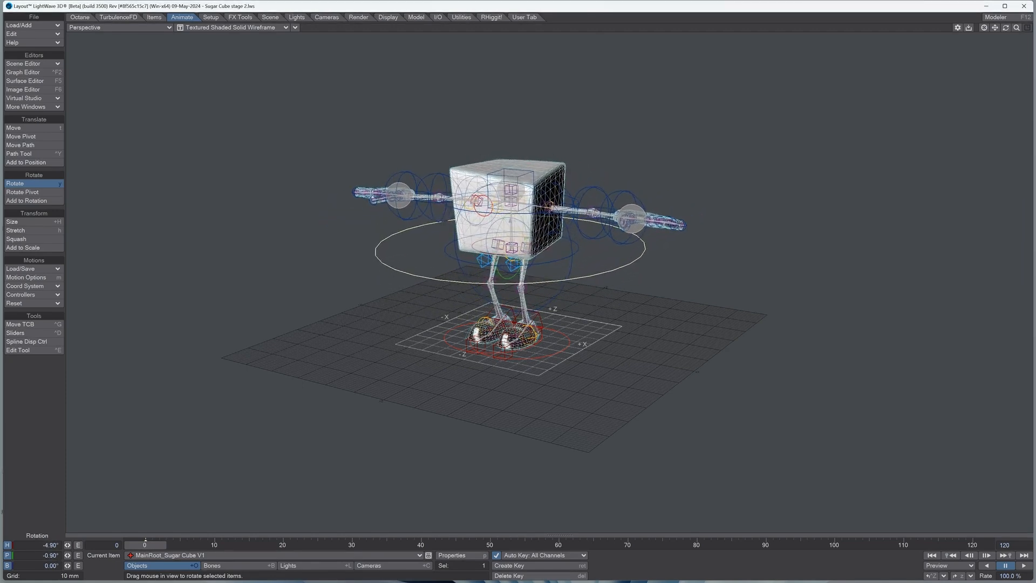
Step: Test moving and rotating the whole character with the GLOBAL_ROOT control, and undo the changes
click(432, 352)
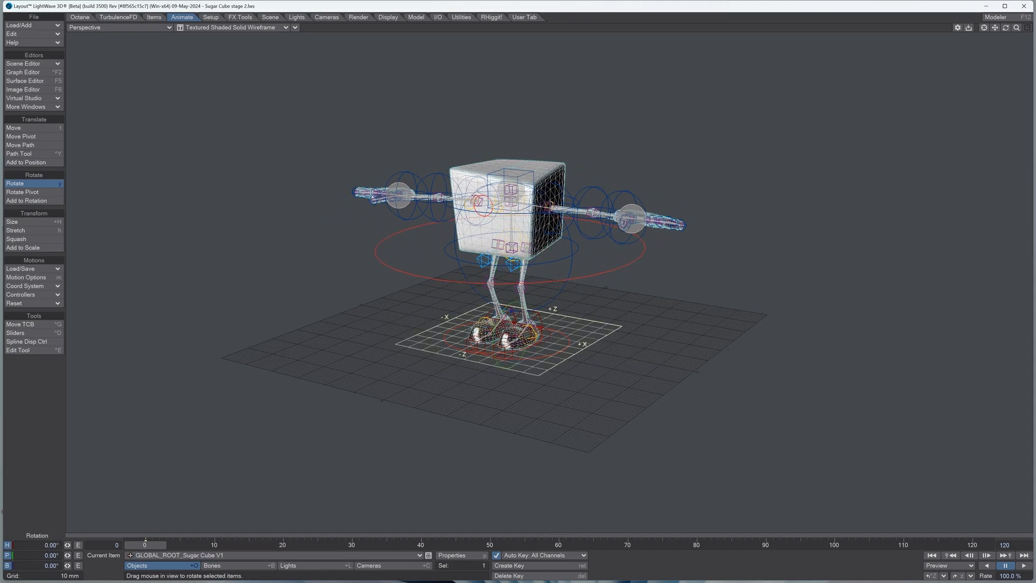
key(t)
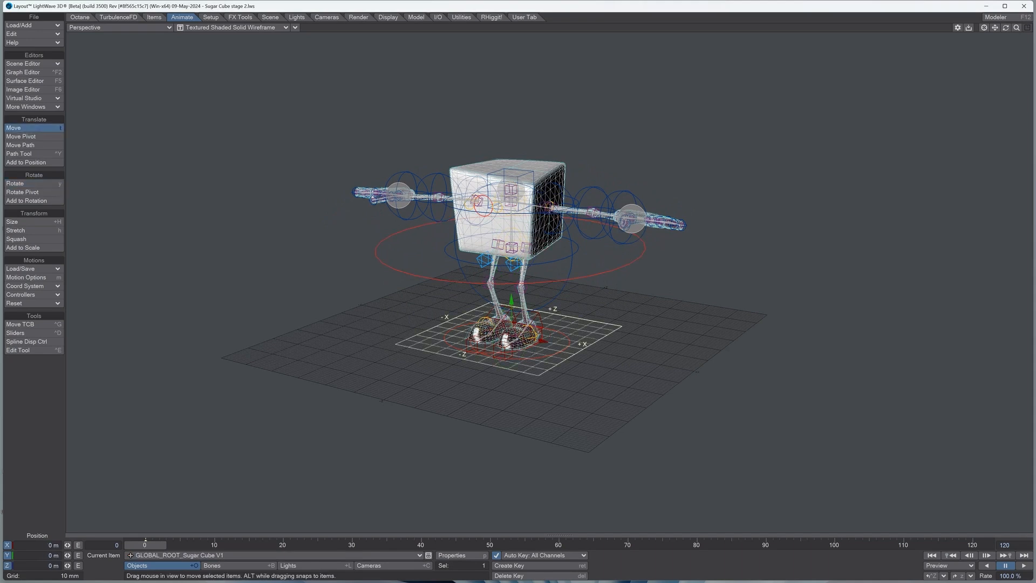
mouse_move(542, 341)
mouse_down()
mouse_move(496, 331)
mouse_move(580, 349)
mouse_move(471, 326)
mouse_move(543, 340)
mouse_up()
key(y)
mouse_move(504, 312)
mouse_down()
mouse_move(485, 360)
mouse_move(510, 296)
mouse_move(505, 312)
mouse_up()
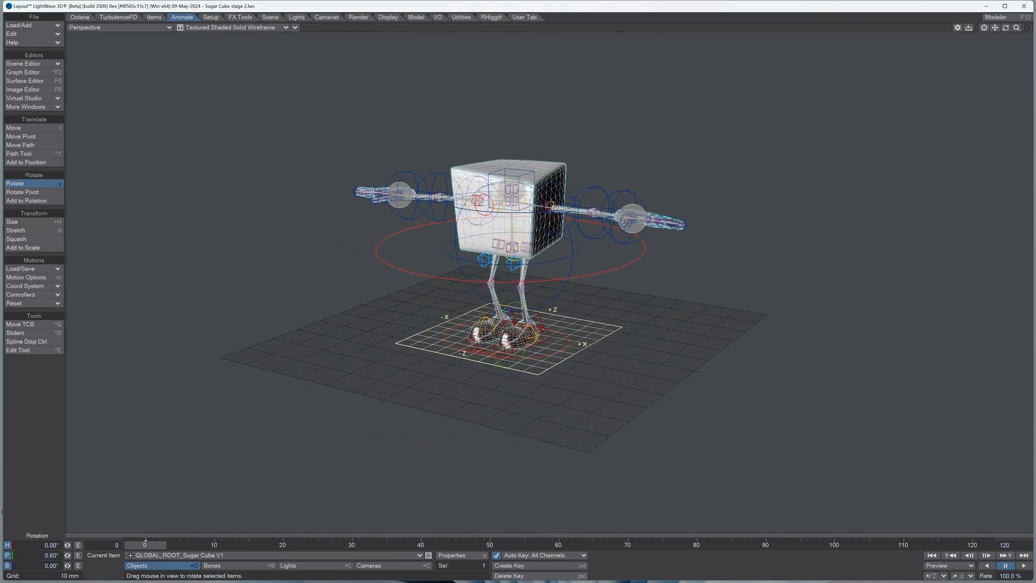
click(33, 34)
click(34, 33)
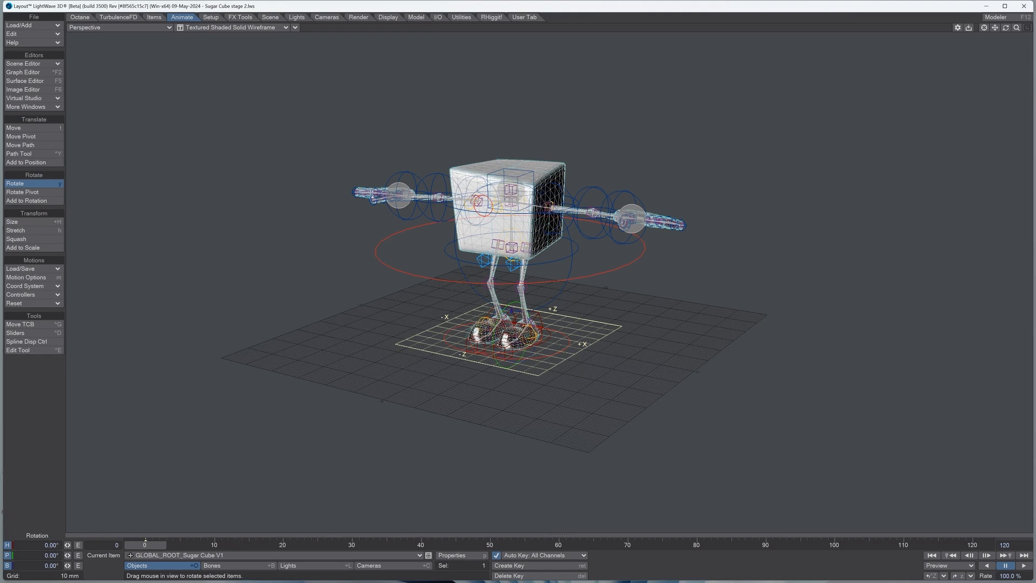
Step: Rotate the left shoulder control so the arm hangs down, and bend the left elbow to a pitch of about 63.7°
click(511, 214)
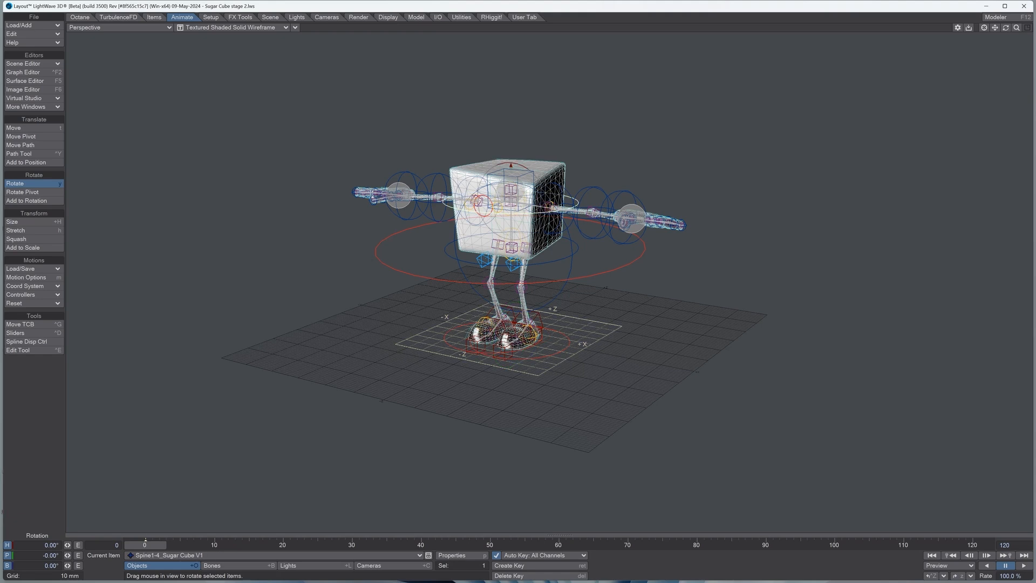
click(571, 219)
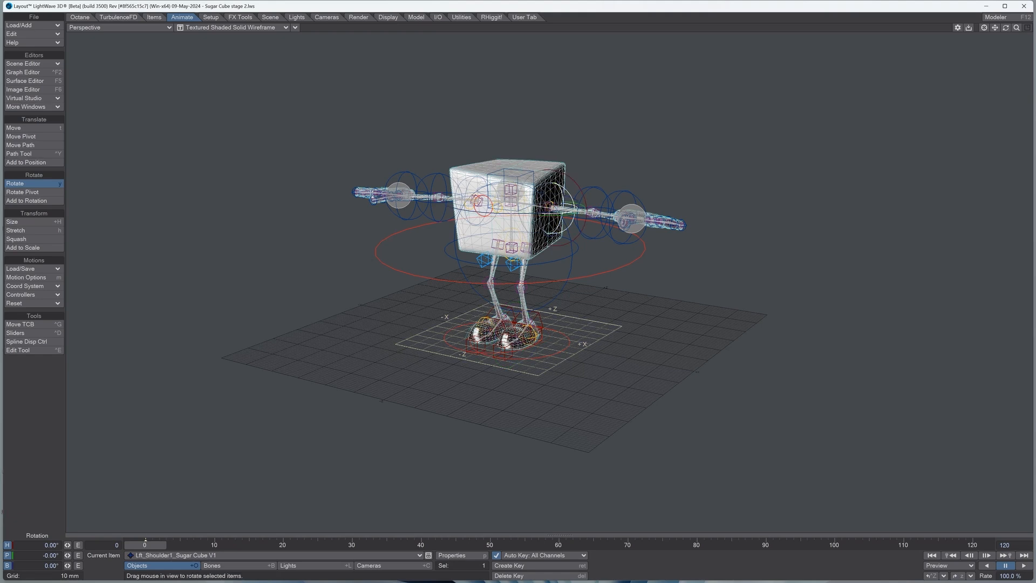
drag(584, 196, 571, 247)
click(593, 242)
drag(513, 170, 559, 316)
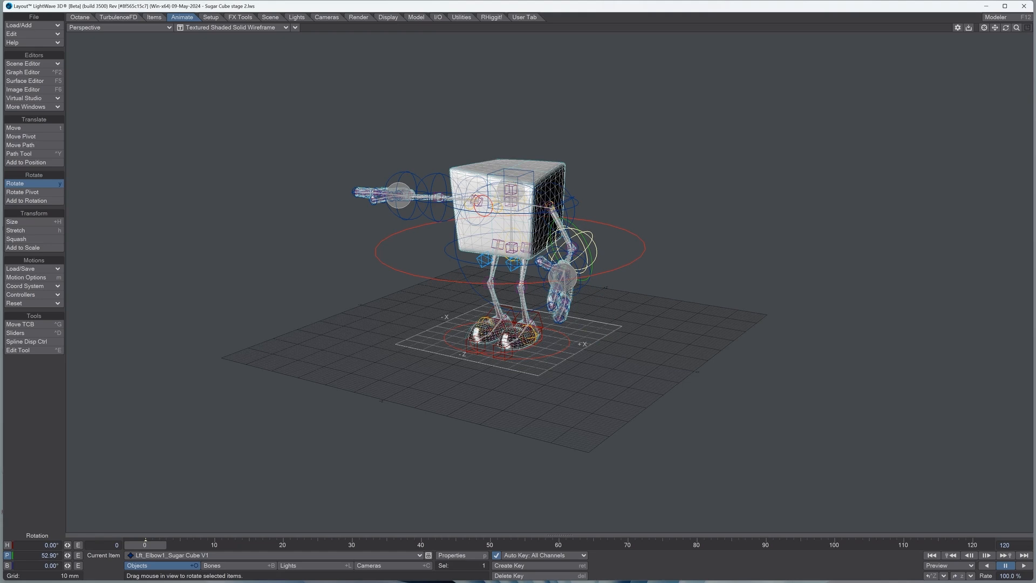
mouse_move(559, 316)
mouse_down()
mouse_move(607, 335)
mouse_move(543, 283)
mouse_move(567, 317)
mouse_move(605, 334)
mouse_move(515, 237)
mouse_move(561, 321)
mouse_move(602, 338)
mouse_move(620, 305)
mouse_move(606, 340)
mouse_move(573, 330)
mouse_move(538, 296)
mouse_move(549, 309)
mouse_up()
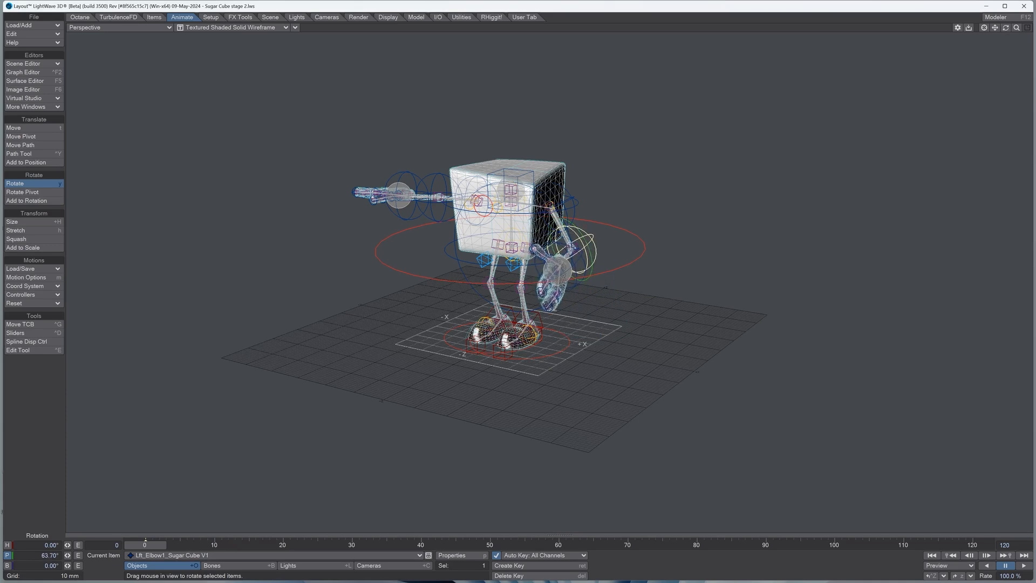
Step: Rotate the right shoulder control so the arm hangs down, and bend the right elbow to a pitch of about 69.5°
mouse_move(1005, 27)
mouse_down()
mouse_move(1033, 44)
mouse_move(1012, 31)
mouse_up()
click(470, 186)
drag(468, 187, 480, 264)
click(472, 237)
mouse_move(1005, 27)
mouse_down()
mouse_move(974, 48)
mouse_move(973, 38)
mouse_move(1014, 36)
mouse_up()
drag(521, 265, 565, 275)
mouse_move(1005, 28)
mouse_down()
mouse_move(960, 33)
mouse_move(993, 16)
mouse_up()
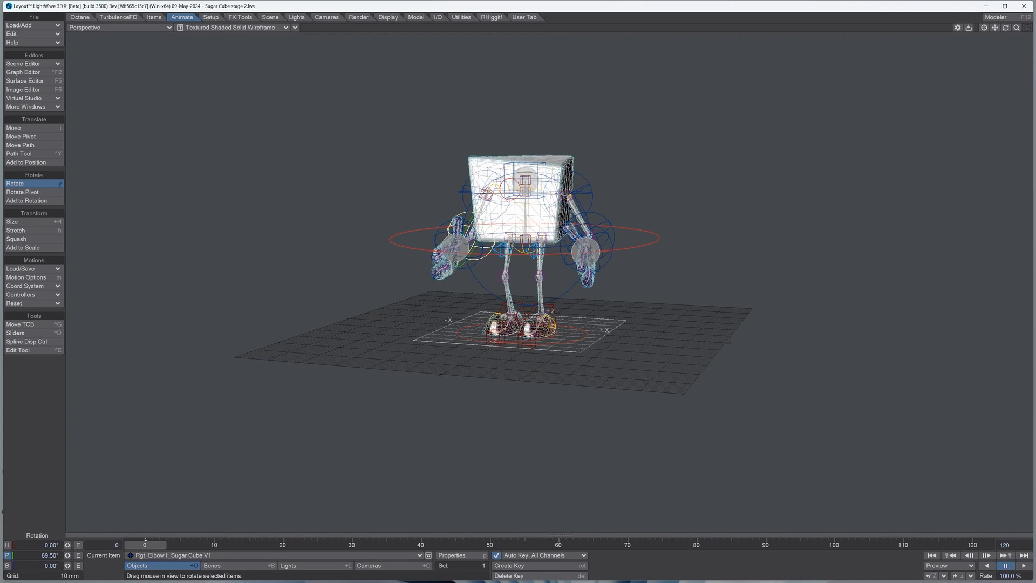
Step: Test the eye blink by stretching the Eye_Blink_Null control vertically
drag(1006, 28, 996, 49)
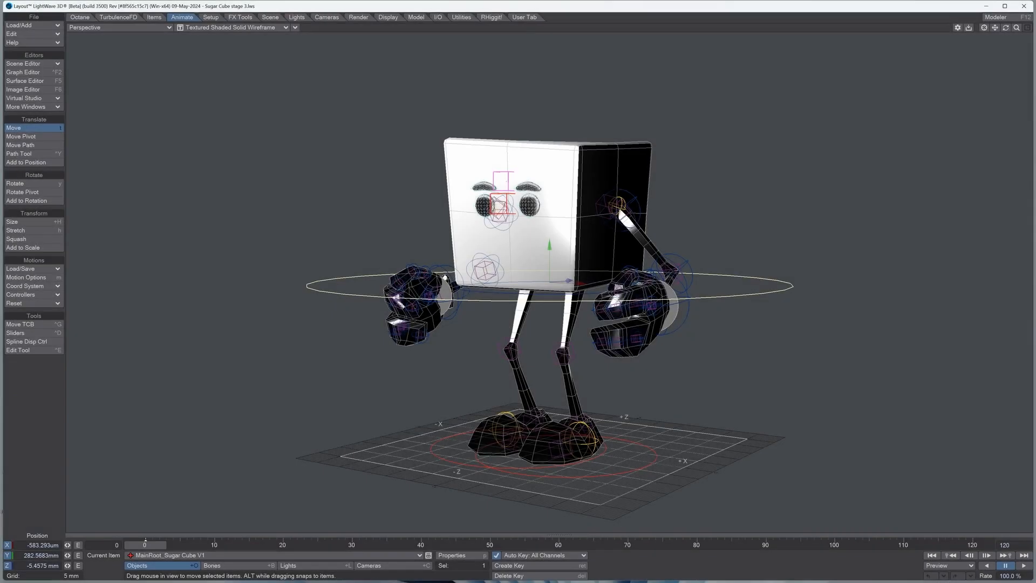
mouse_move(1005, 28)
mouse_down()
mouse_move(1027, 54)
mouse_move(1013, 33)
mouse_move(1021, 39)
mouse_up()
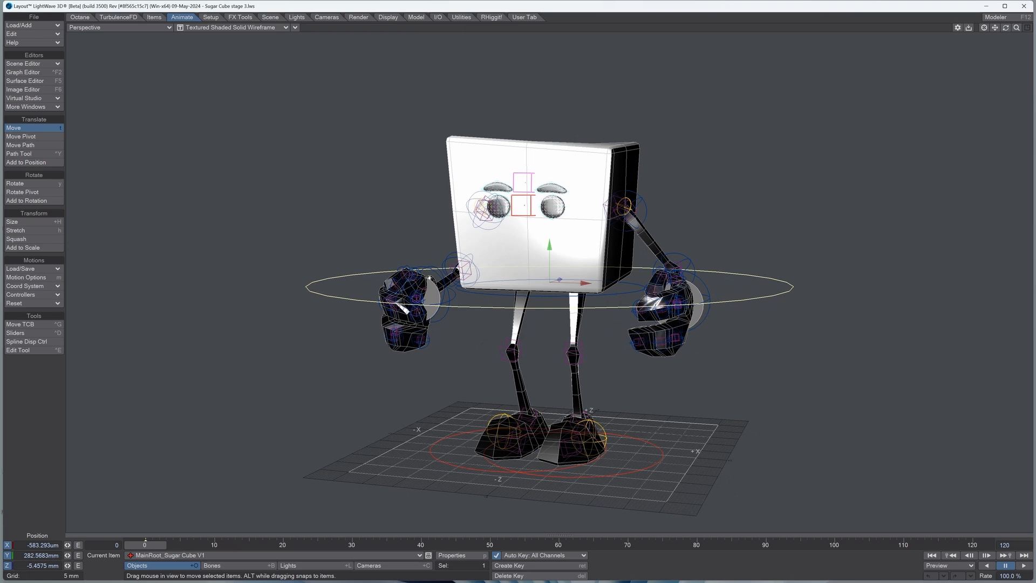
click(523, 205)
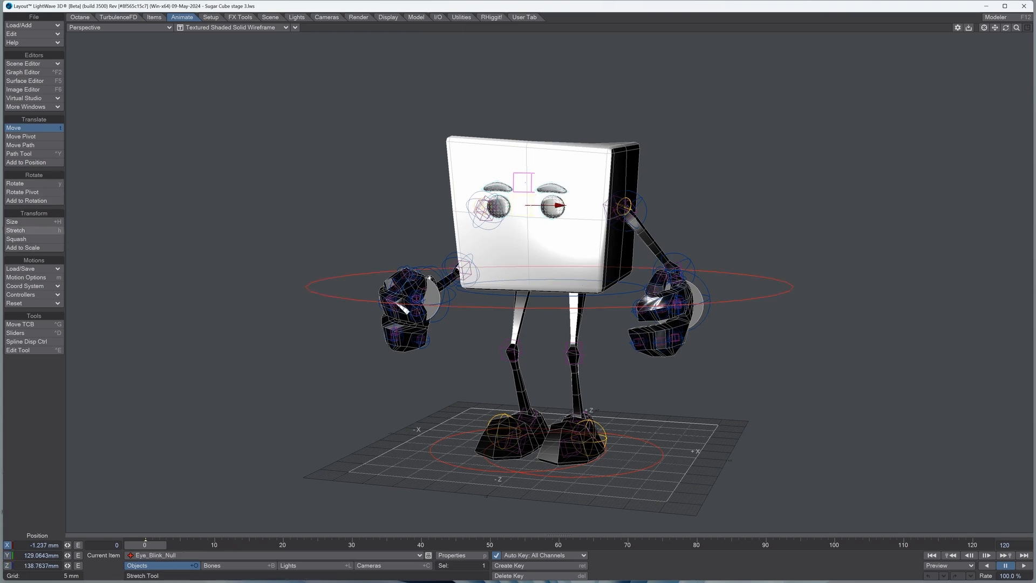
click(32, 230)
mouse_move(525, 168)
mouse_down()
mouse_move(524, 201)
mouse_move(524, 169)
mouse_up()
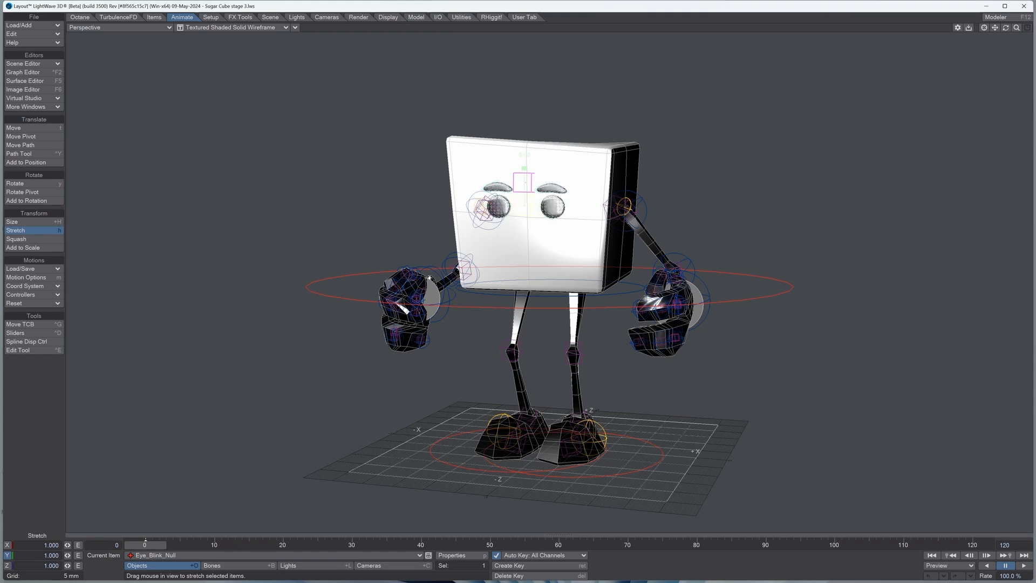
drag(524, 169, 524, 168)
Step: Rotate the character's right eyebrow to a heading of about 2.2°, a pitch of about 1.6° and a bank of about 2.8°
click(499, 187)
key(y)
drag(524, 189, 522, 193)
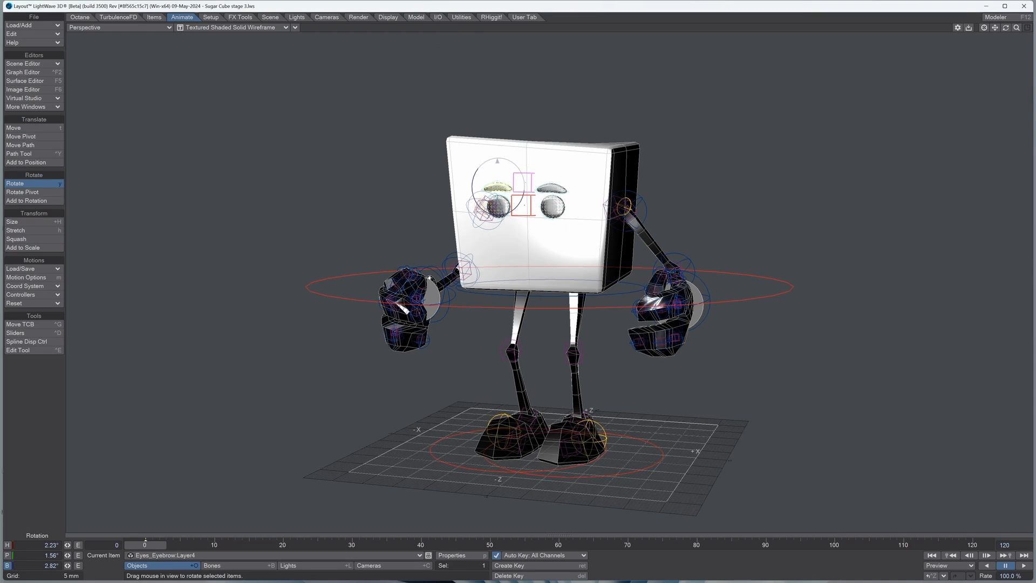
Step: Shift both eyebrows sideways with the Eyebrows_Mover_Left_&_Right_Only control to an X position of about 0.16 mm
click(531, 182)
key(t)
mouse_move(559, 182)
mouse_down()
mouse_move(571, 183)
mouse_move(549, 182)
mouse_move(570, 182)
mouse_move(561, 182)
mouse_up()
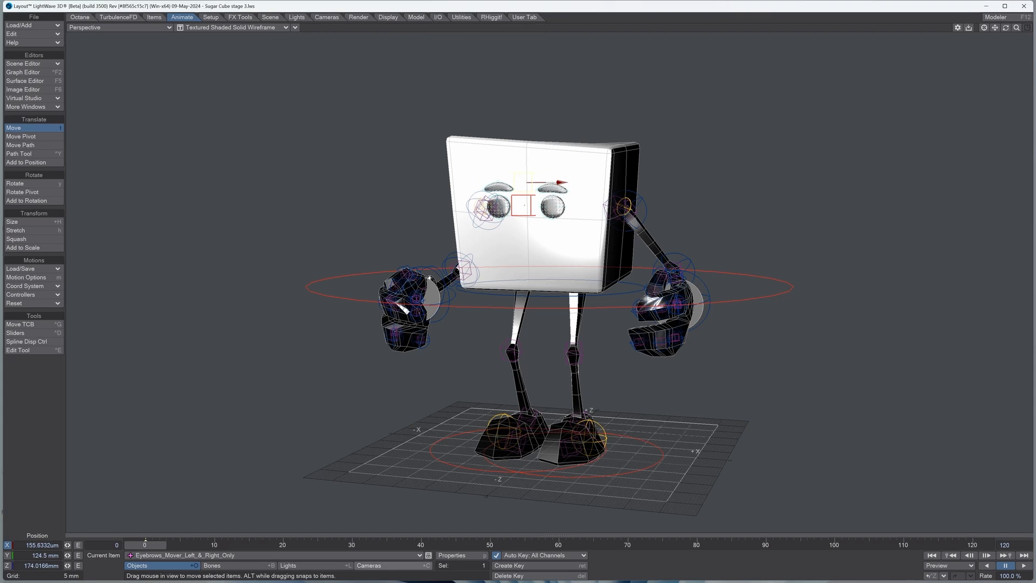
Step: Examine the shape and appearance properties of the eyebrow mover and the right fifth finger's Spline4 and SplineEnd controls
click(453, 555)
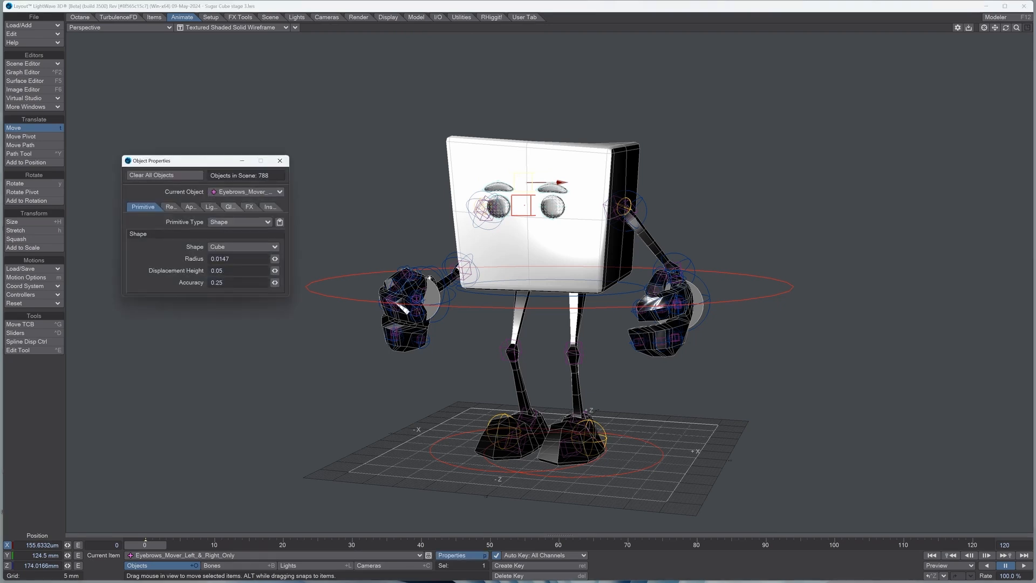
click(190, 207)
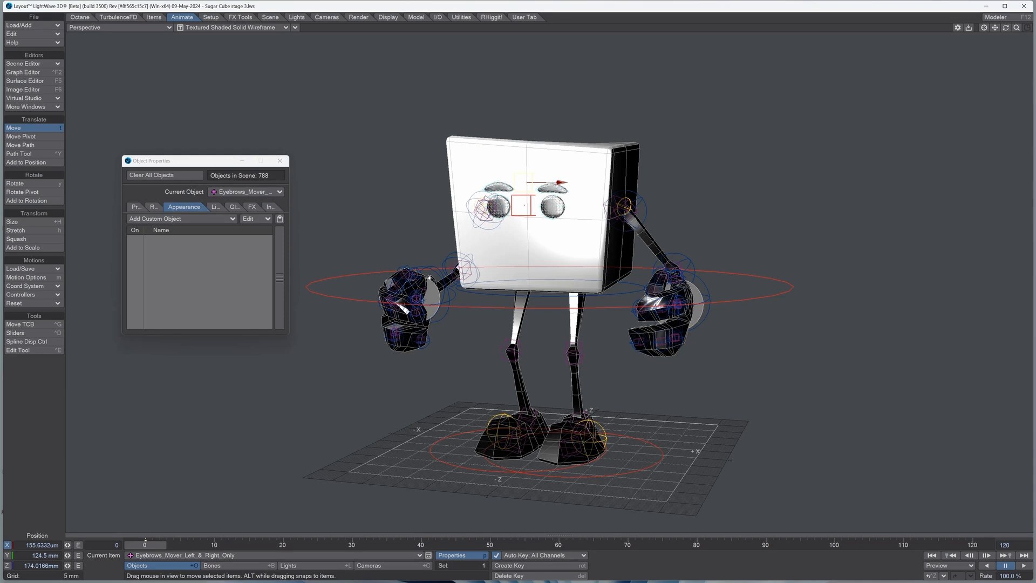
click(245, 192)
click(231, 93)
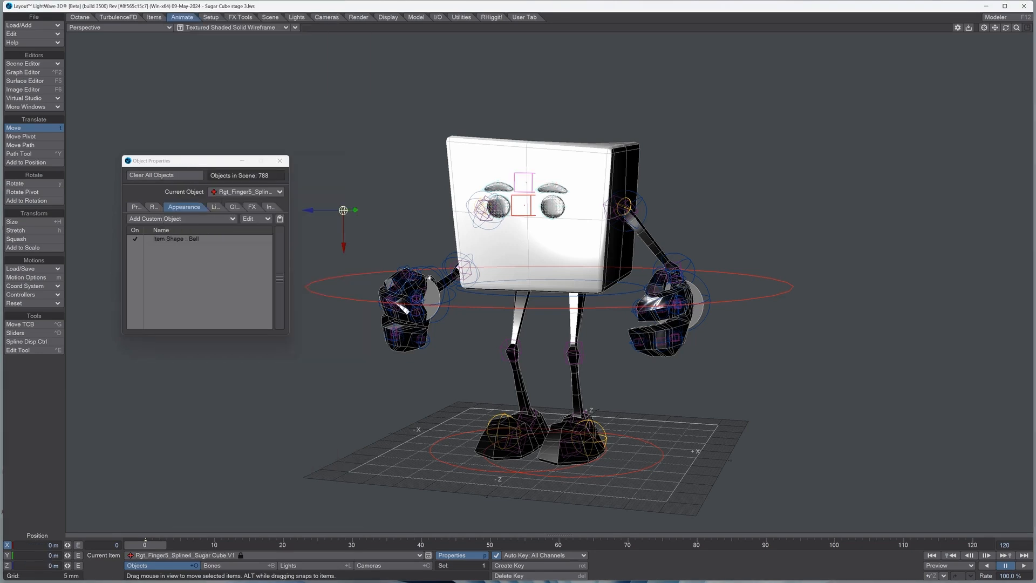
double_click(176, 238)
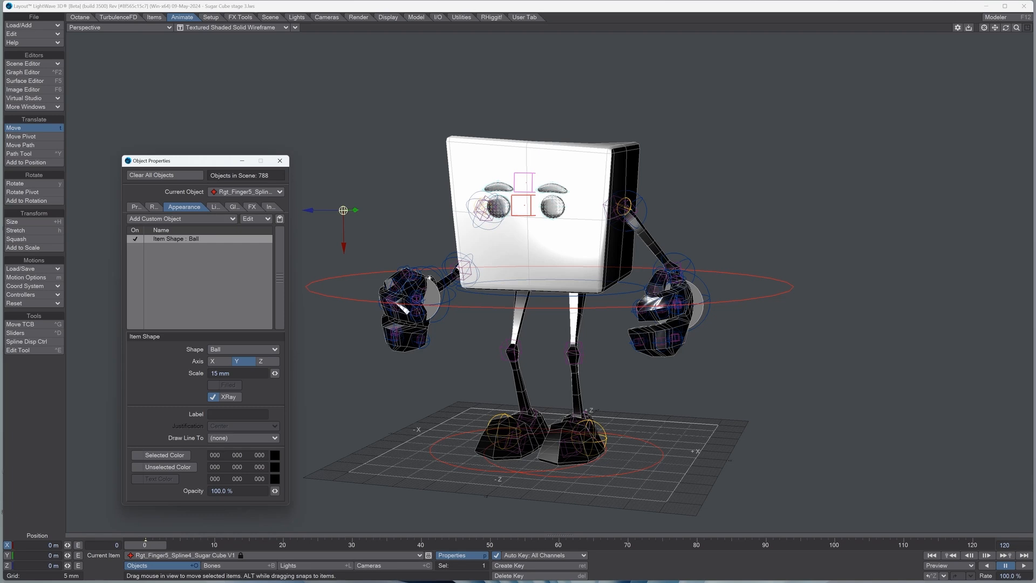
click(240, 192)
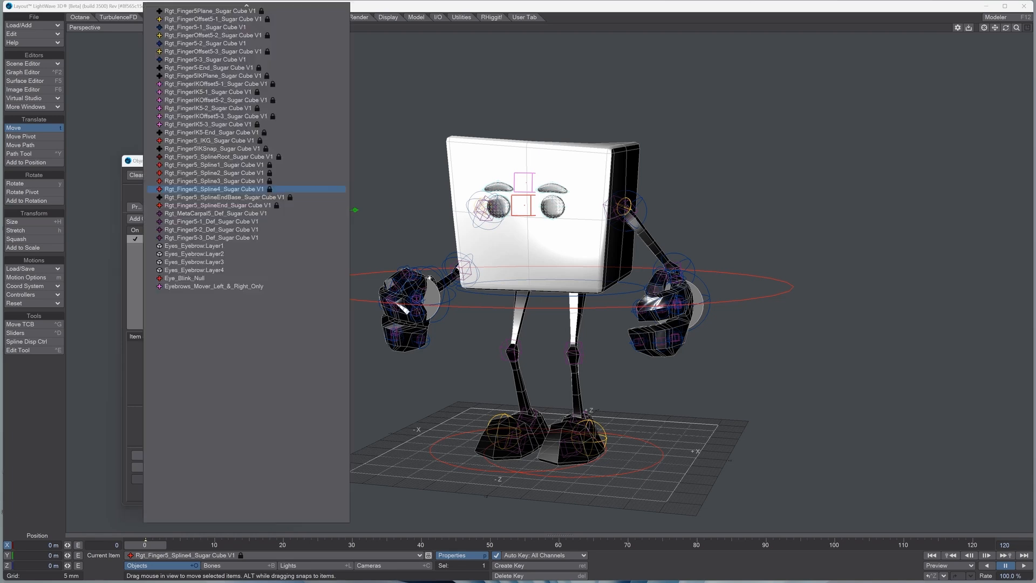
click(236, 206)
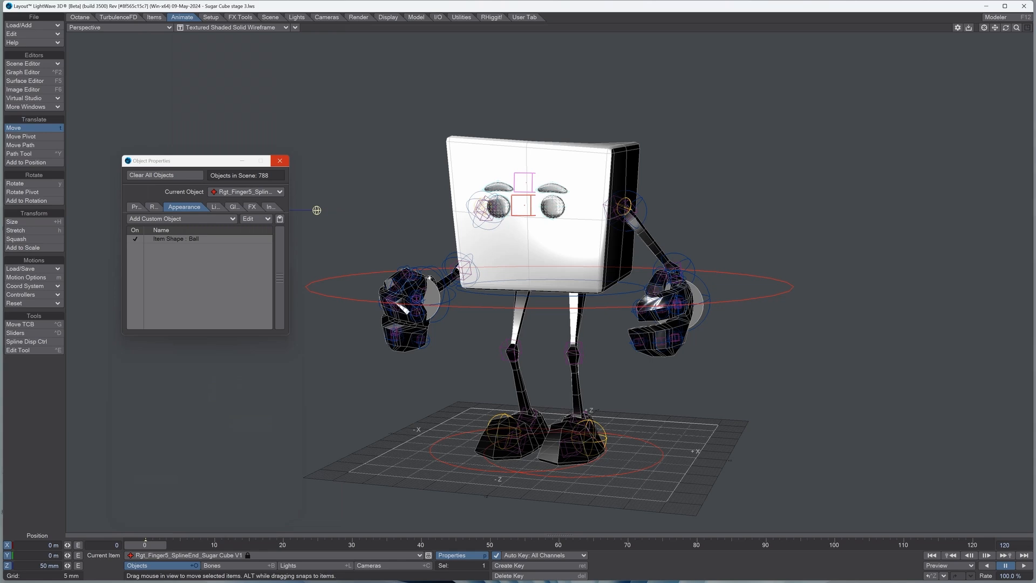
click(280, 161)
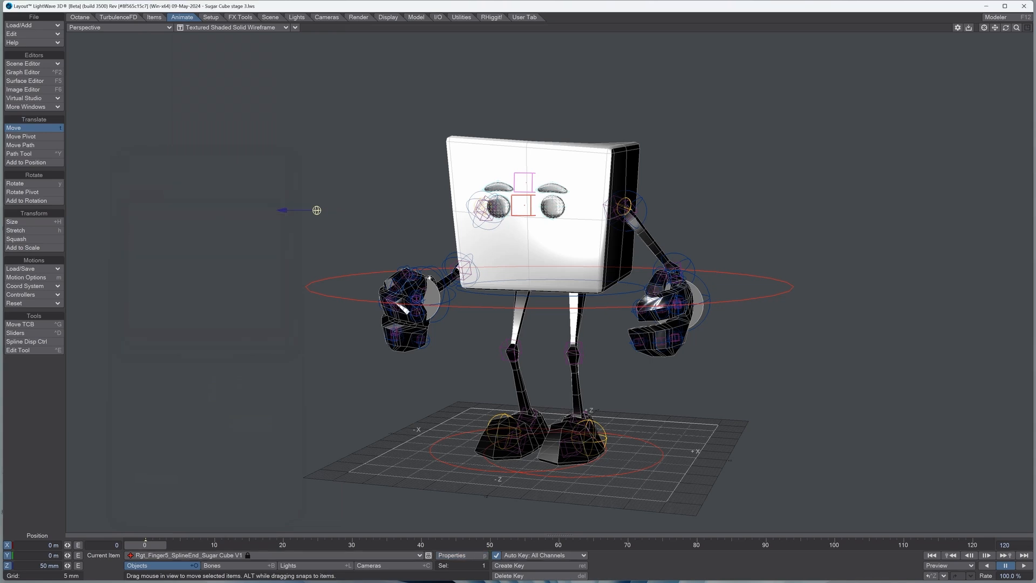
Step: Show the motion options of the main root control and rotate it to a heading of about 4.3° and a pitch of about -1.2°
click(189, 555)
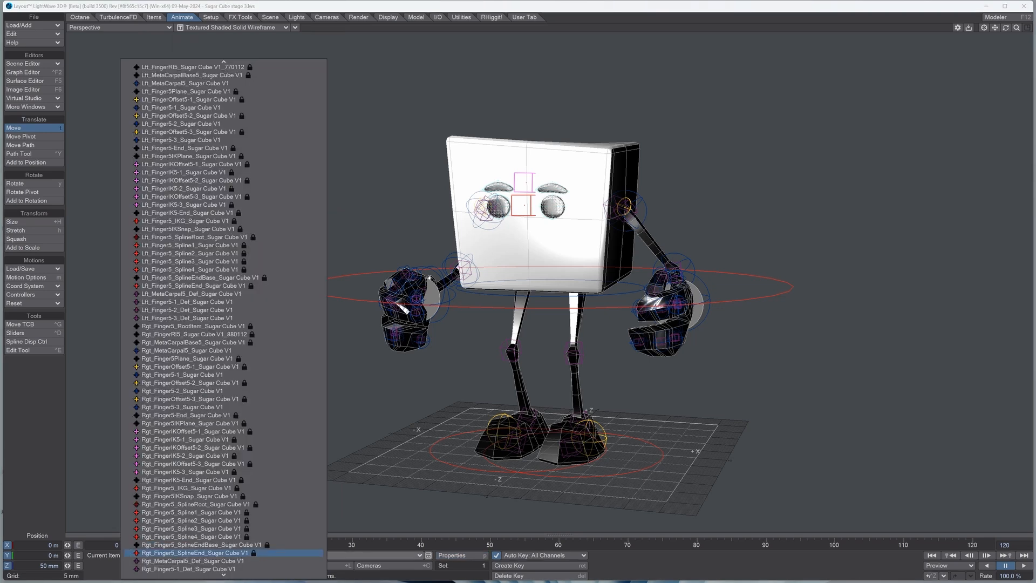
scroll(224, 318, up, 13)
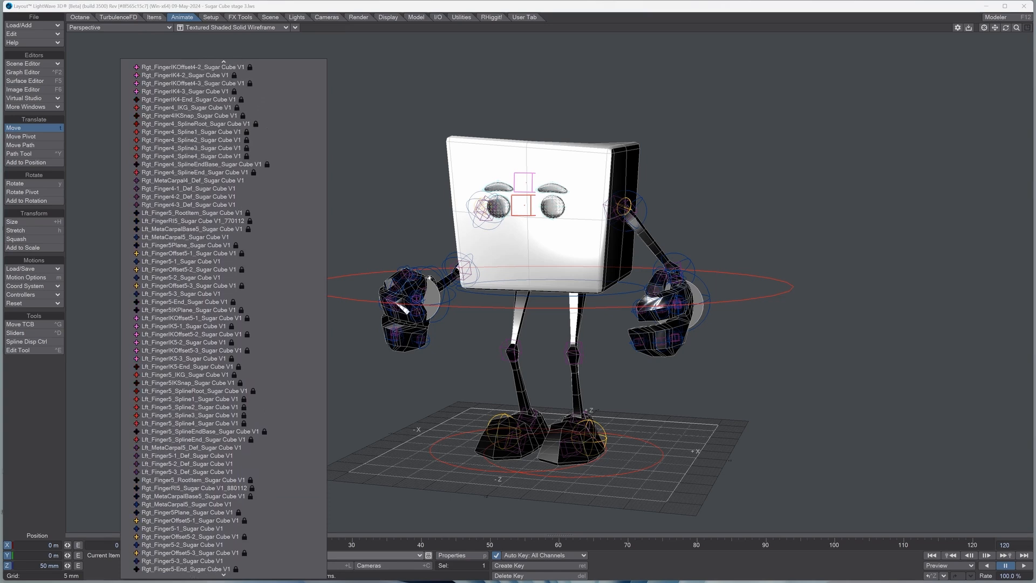
scroll(224, 318, up, 6)
key(Escape)
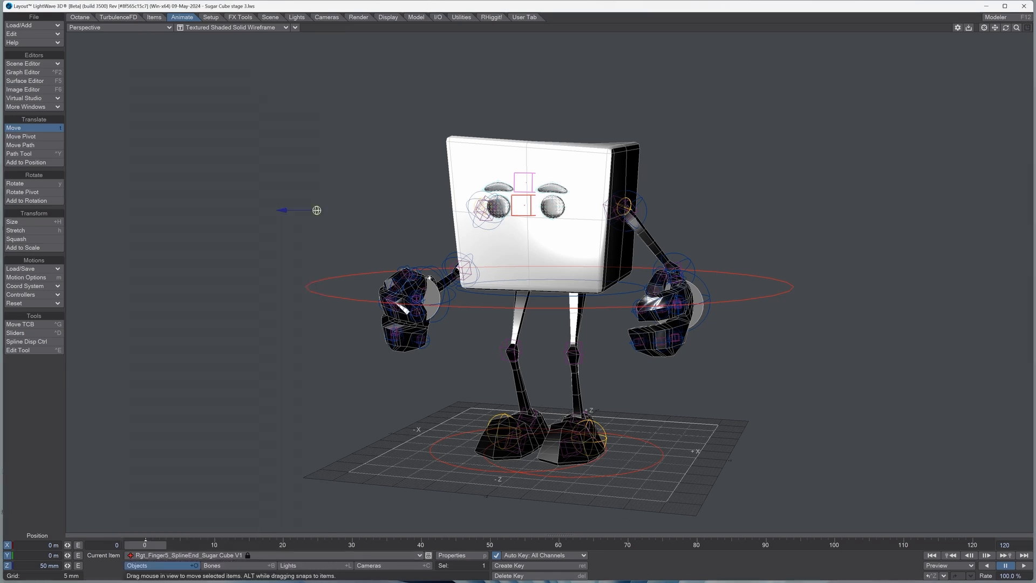
key(m)
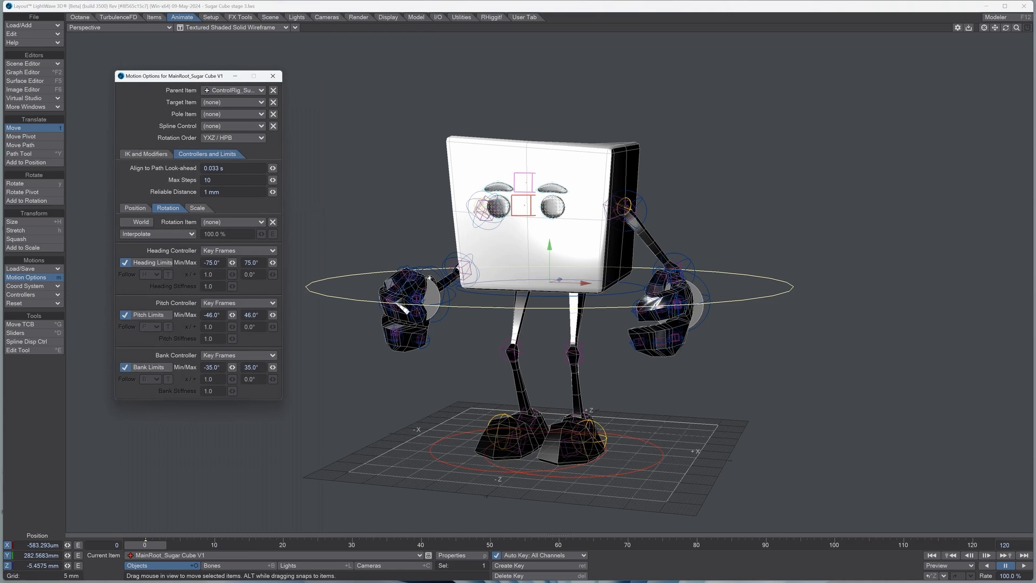
drag(178, 75, 137, 90)
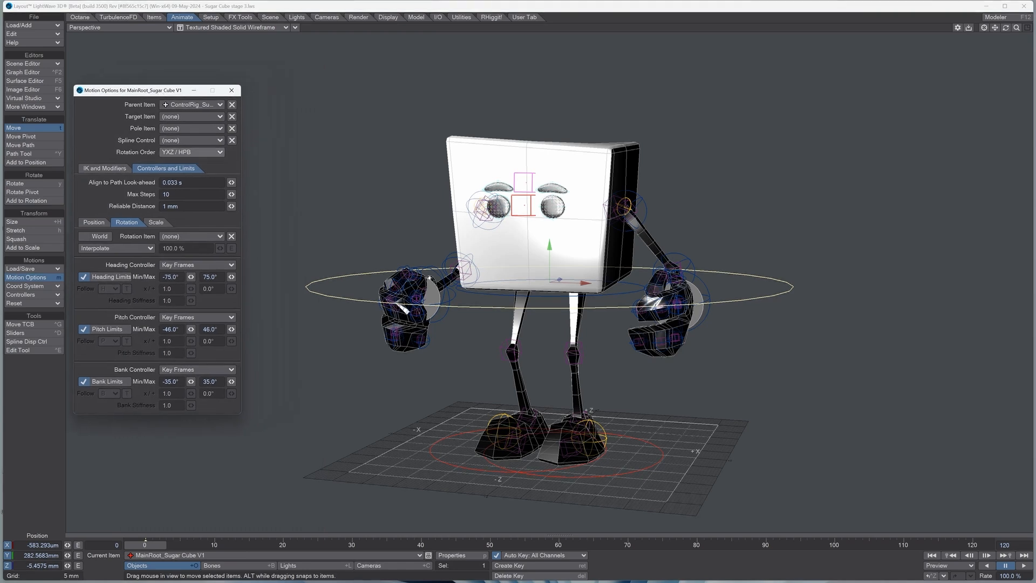
key(y)
mouse_move(559, 281)
mouse_down()
mouse_move(560, 334)
mouse_move(560, 238)
mouse_move(555, 323)
mouse_move(520, 328)
mouse_move(605, 232)
mouse_move(638, 262)
mouse_move(604, 251)
mouse_move(624, 251)
mouse_move(500, 254)
mouse_move(545, 308)
mouse_move(540, 345)
mouse_move(522, 286)
mouse_move(480, 319)
mouse_move(480, 307)
mouse_move(479, 329)
mouse_move(533, 237)
mouse_move(615, 247)
mouse_move(571, 315)
mouse_move(525, 260)
mouse_move(547, 326)
mouse_move(561, 313)
mouse_move(545, 308)
mouse_move(564, 305)
mouse_move(550, 302)
mouse_move(615, 289)
mouse_move(496, 304)
mouse_move(504, 316)
mouse_move(554, 299)
mouse_up()
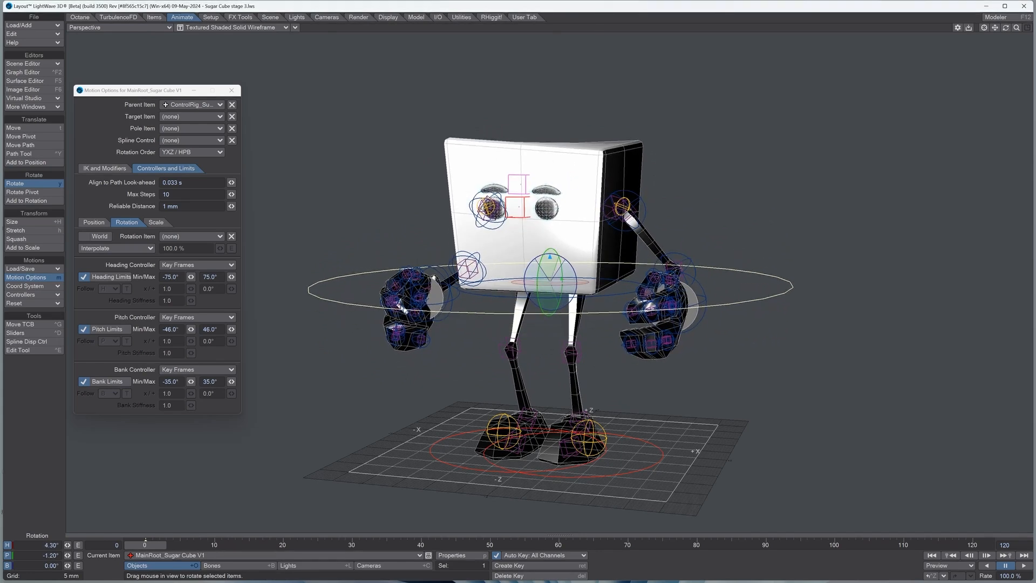
Step: Examine the position limits of the left leg IK goal and test them by moving the foot vertically
click(642, 469)
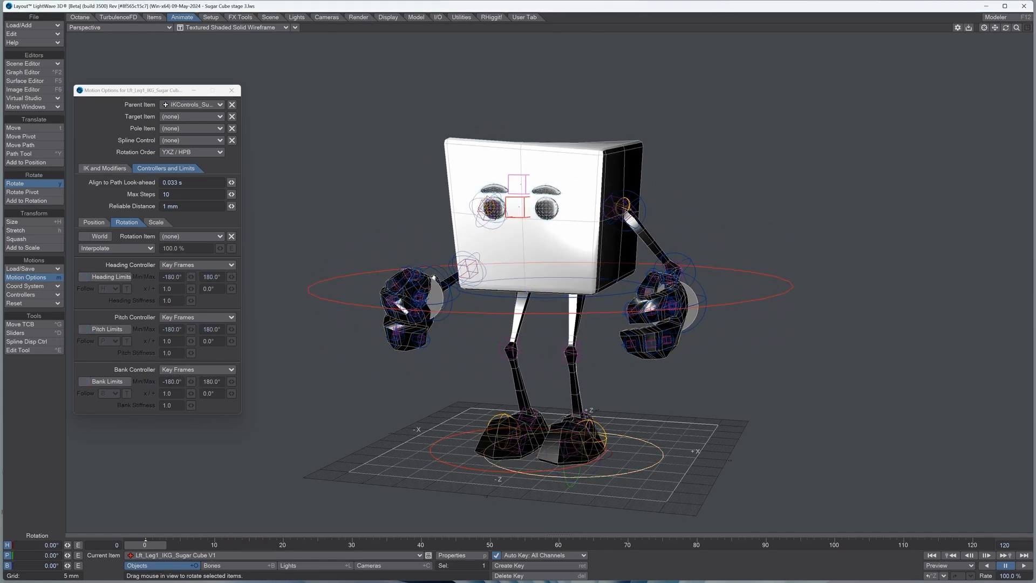
key(t)
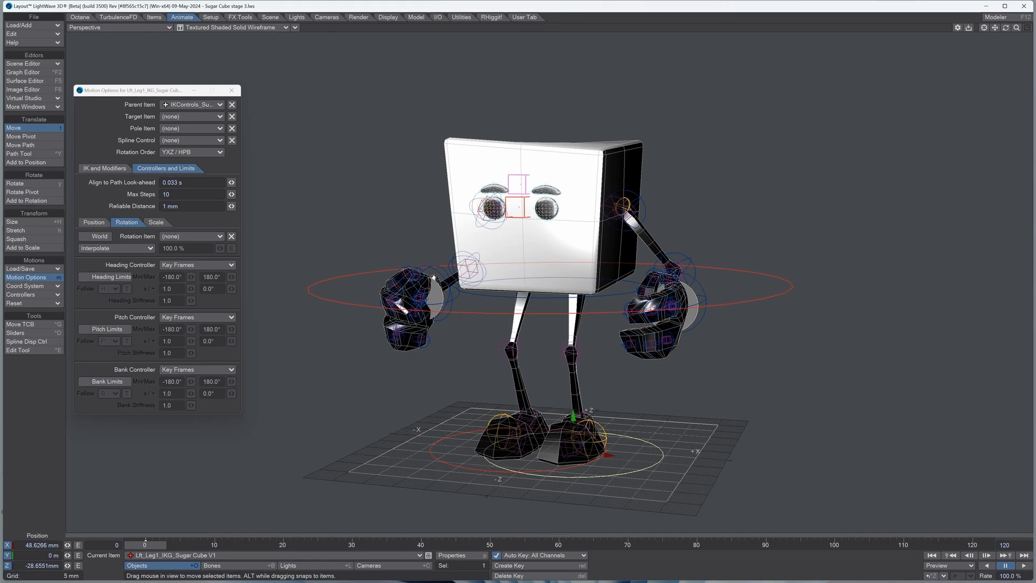
click(232, 90)
key(m)
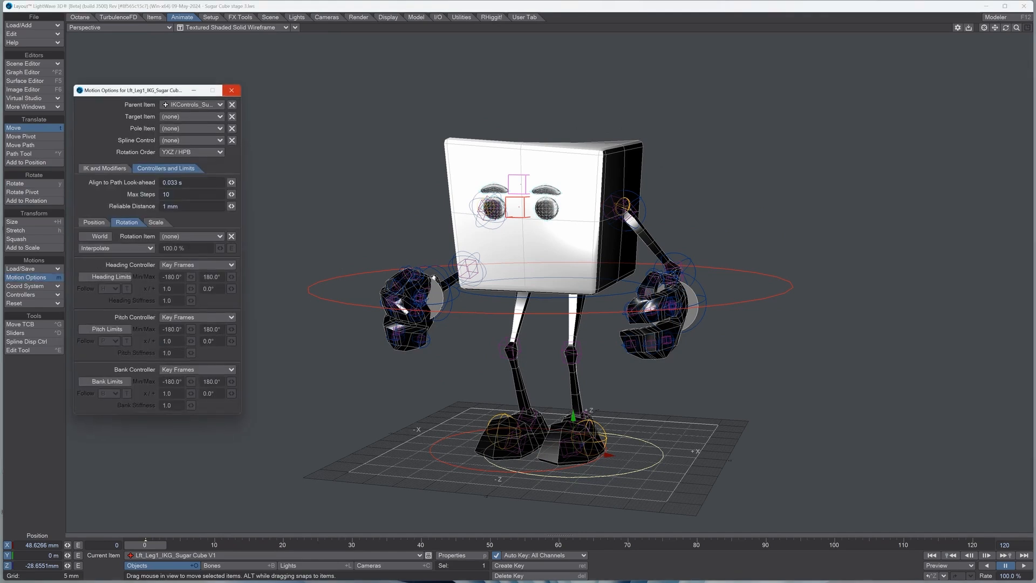
click(94, 221)
mouse_move(573, 417)
mouse_down()
mouse_move(573, 336)
mouse_move(573, 415)
mouse_up()
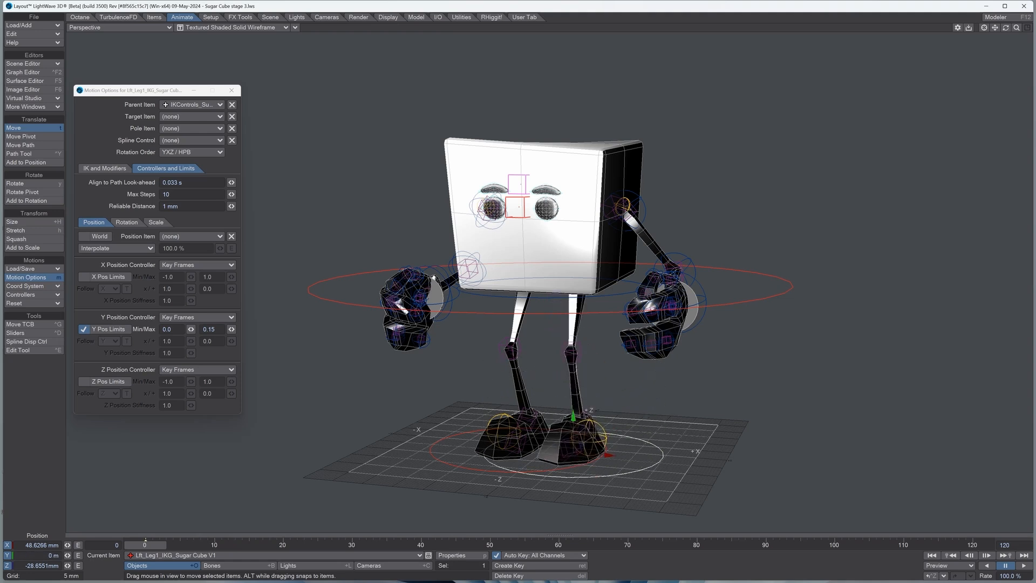
Step: Test the main root's vertical position limit and lower the control to a Y position of about 266.3 mm
click(579, 313)
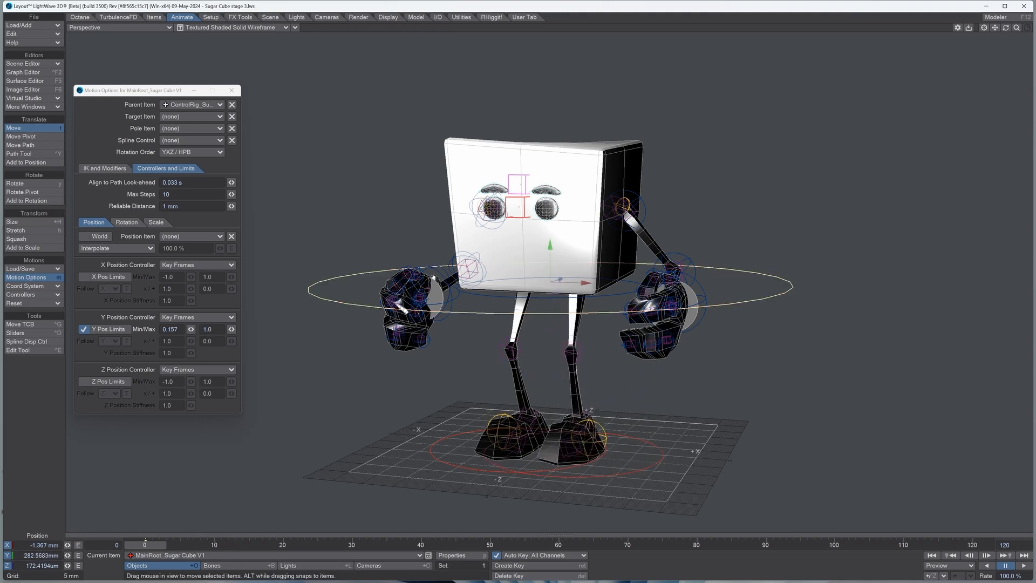
drag(551, 248, 551, 86)
drag(550, 137, 550, 255)
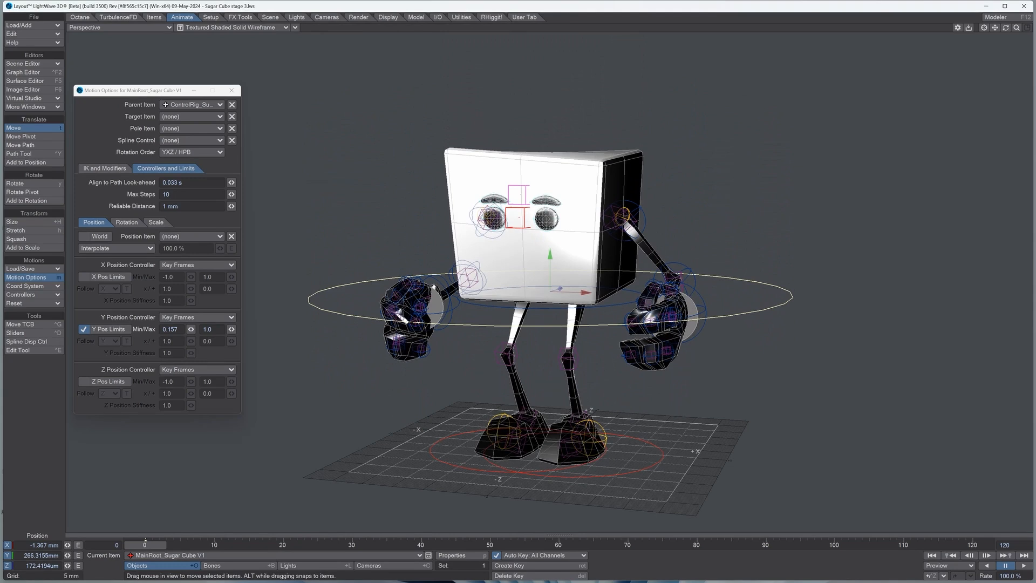
click(231, 90)
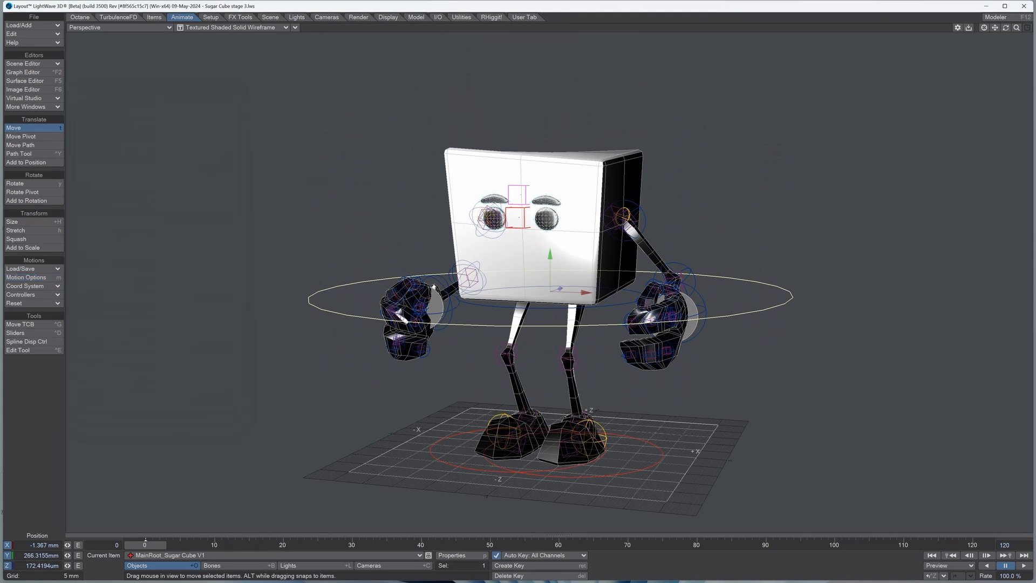
Step: Rotate the main root to heading -52° and pitch -10.5° at frame 7, and hold the pose with a key at frame 10
key(y)
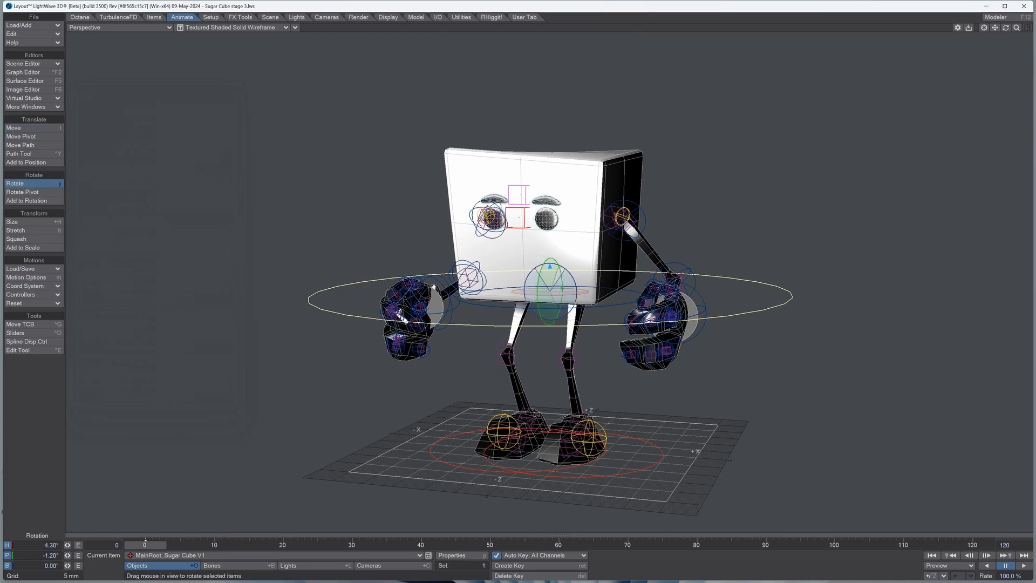
drag(152, 545, 193, 545)
drag(550, 291, 402, 266)
mouse_move(192, 544)
mouse_down()
mouse_move(152, 545)
mouse_move(206, 545)
mouse_up()
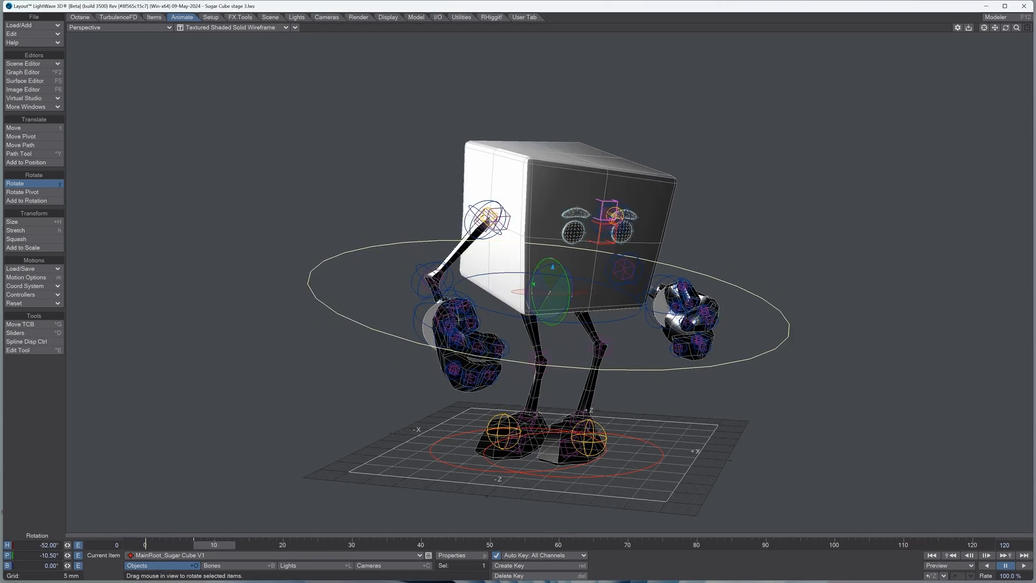
key(Return)
key(Return)
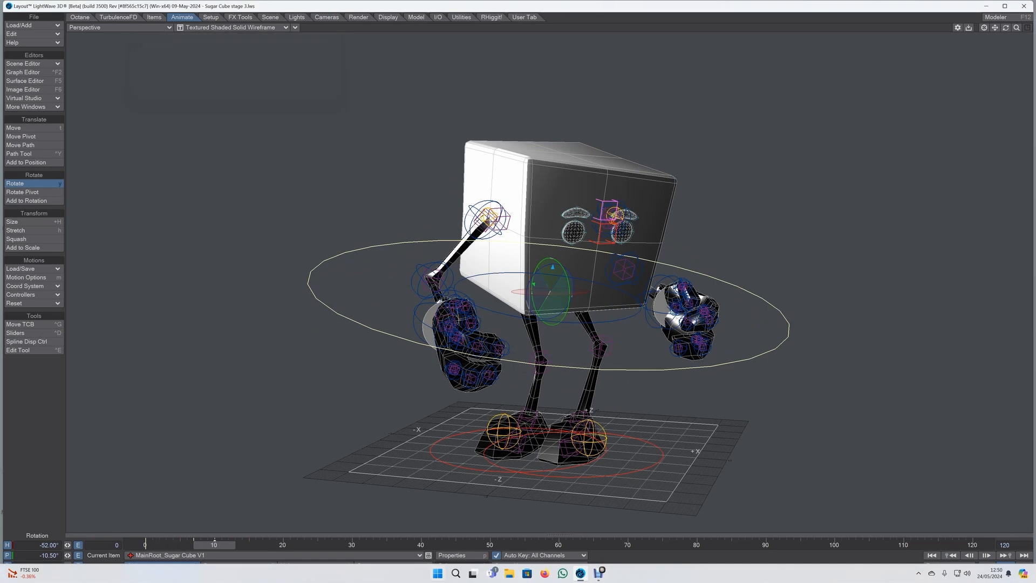
Step: Rotate the main root to heading -73.9° and pitch 27.3° at frame 16, and hold the pose with a key at frame 20
drag(214, 545, 256, 545)
drag(550, 291, 527, 332)
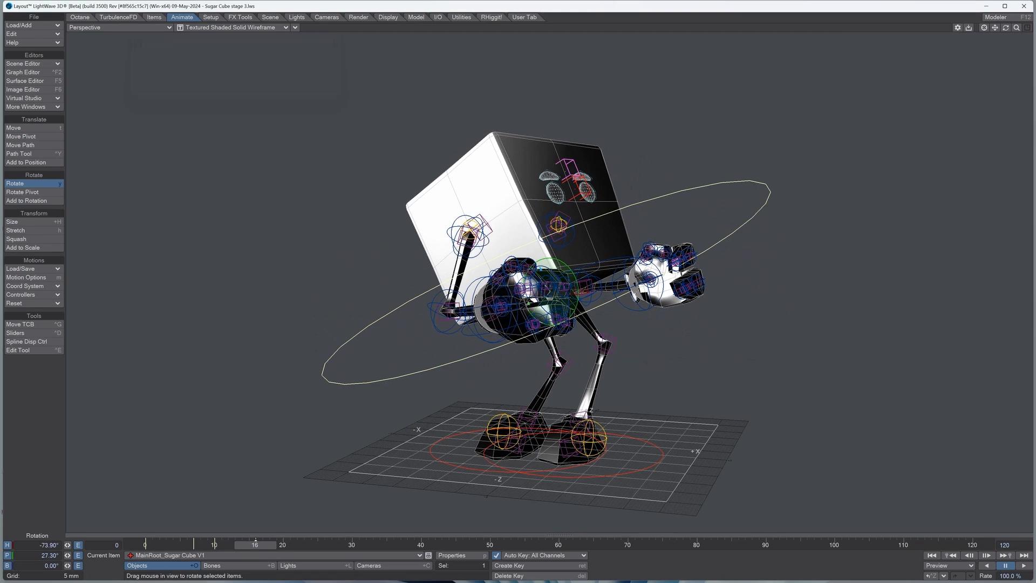
drag(255, 545, 338, 545)
key(Return)
key(Return)
Step: Turn the main root toward the opposite side at frame 28, and play back the animation
drag(545, 310, 679, 277)
drag(338, 544, 144, 545)
click(1023, 565)
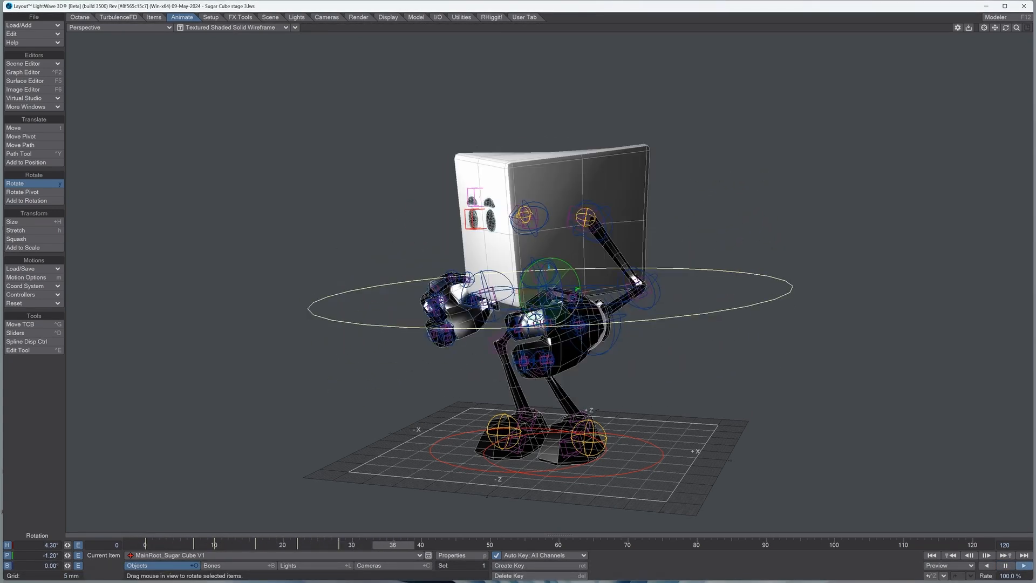
click(1005, 565)
drag(496, 545, 145, 545)
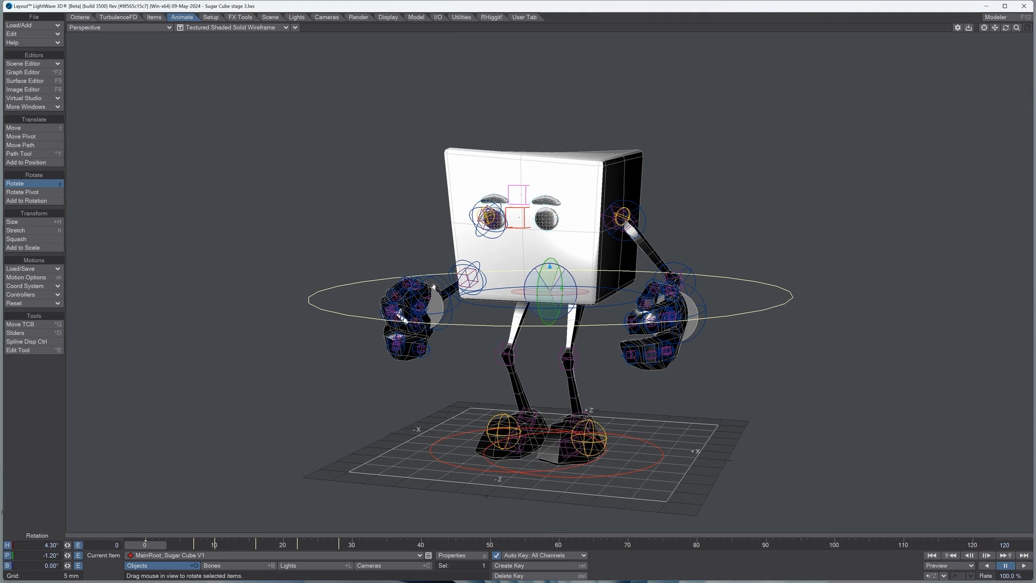
Step: Shift the main root sideways and down at frame 0, and rotate it to heading 2.7°, pitch -6.5° and bank -7.3°
click(33, 128)
drag(586, 292, 575, 292)
drag(539, 254, 539, 261)
mouse_move(575, 299)
mouse_down()
mouse_move(543, 305)
mouse_move(557, 290)
mouse_up()
click(33, 183)
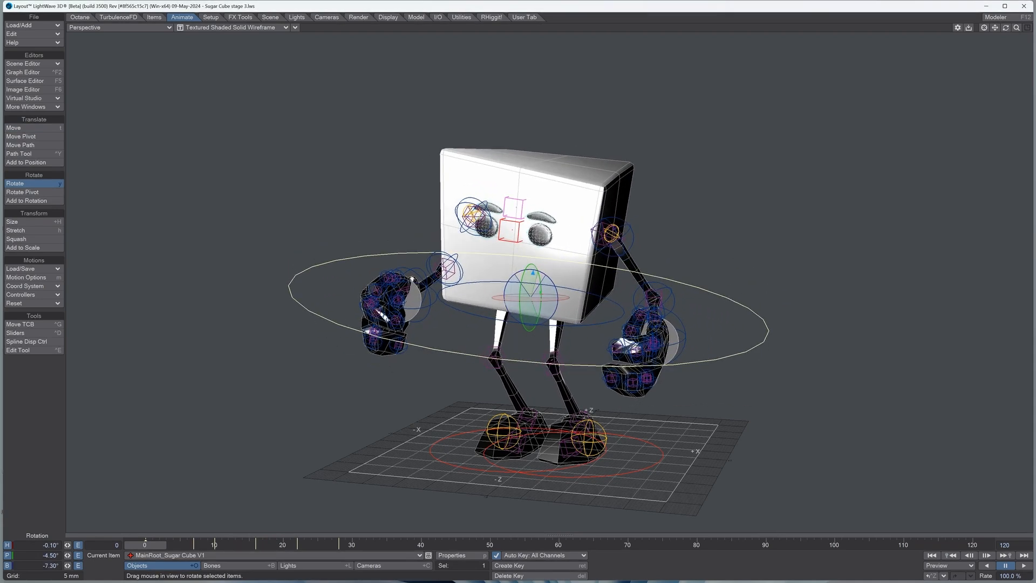
mouse_move(557, 290)
mouse_down()
mouse_move(606, 287)
mouse_move(557, 285)
mouse_move(560, 302)
mouse_up()
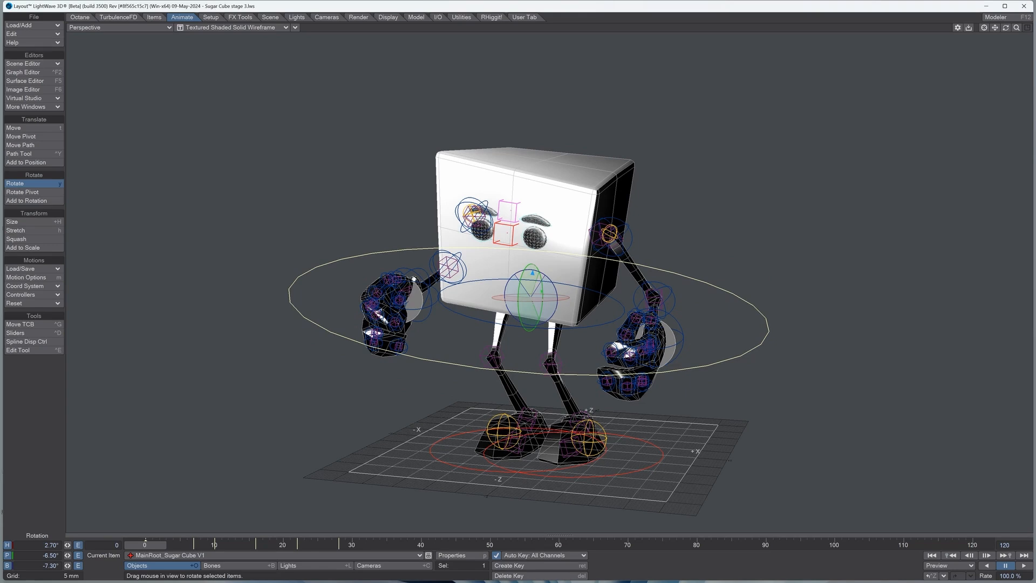
click(32, 25)
mouse_move(54, 23)
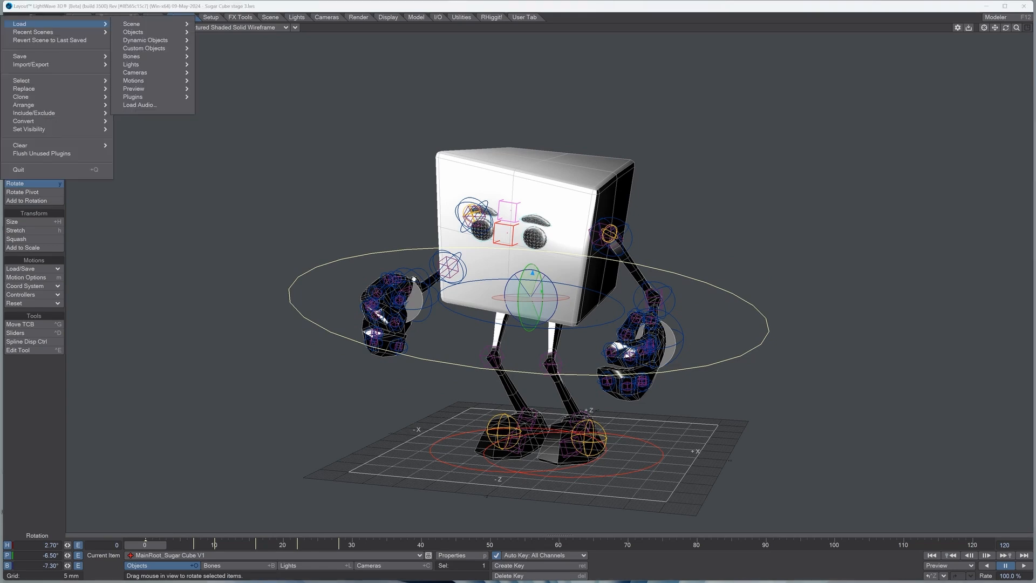
key(Escape)
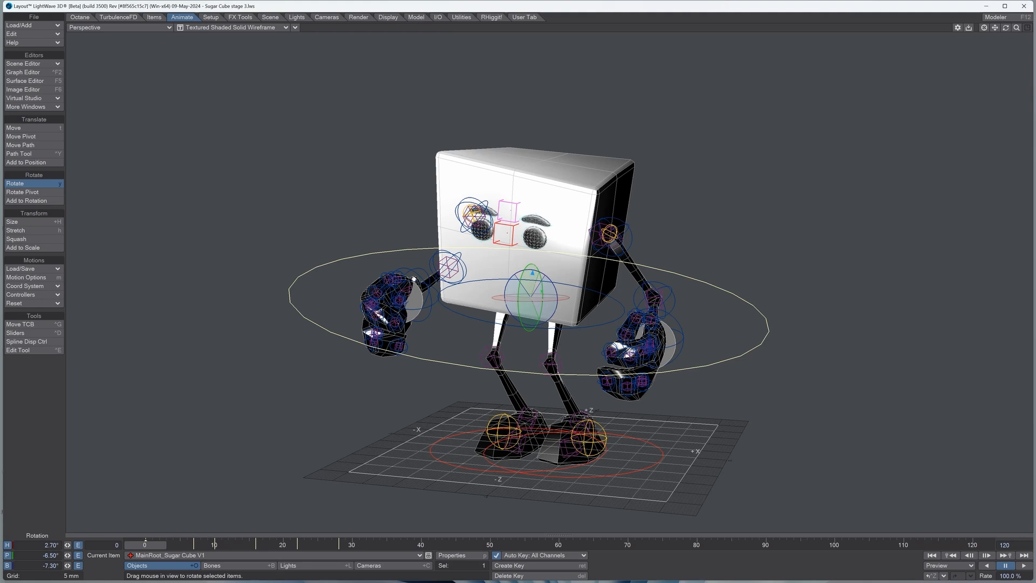
Step: Load the scene "Sugar Cube Jump Test v2" from the Scenes folder in place of the current scene
click(33, 25)
mouse_move(131, 25)
click(221, 24)
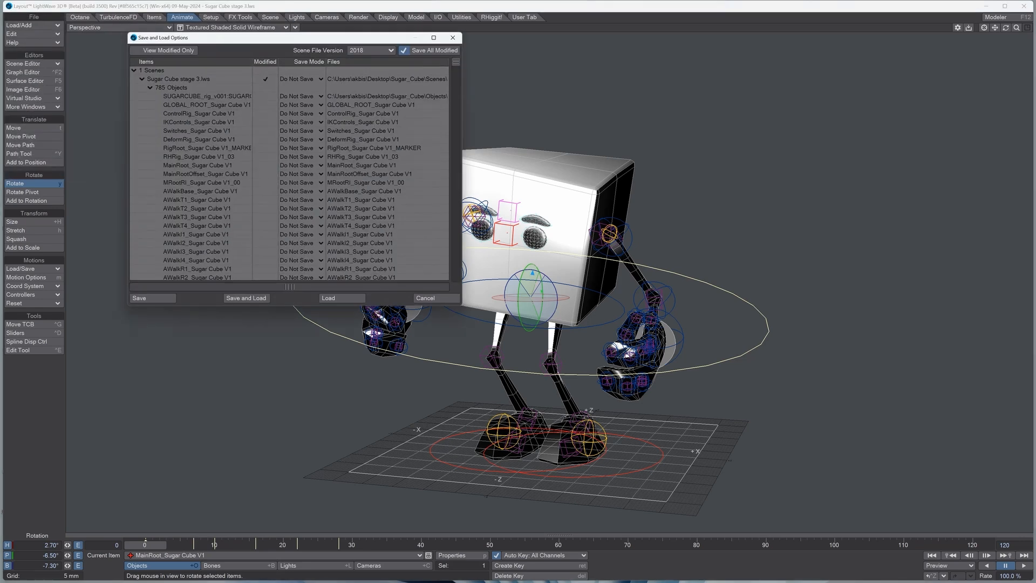
click(246, 298)
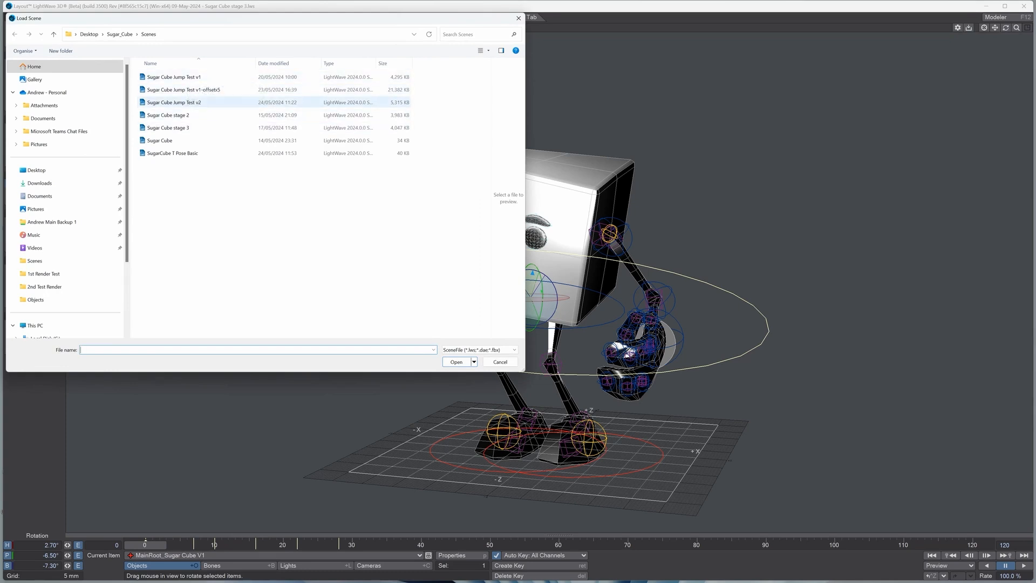
double_click(174, 102)
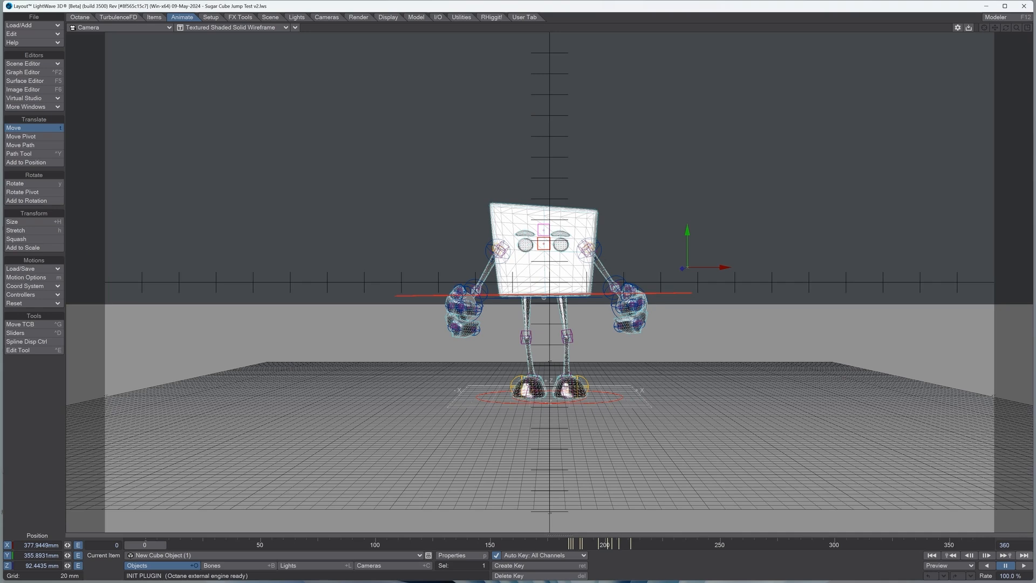
Step: Play the jump test animation through the camera view, pause it at frame 215, and scrub back to about frame 201
click(1023, 565)
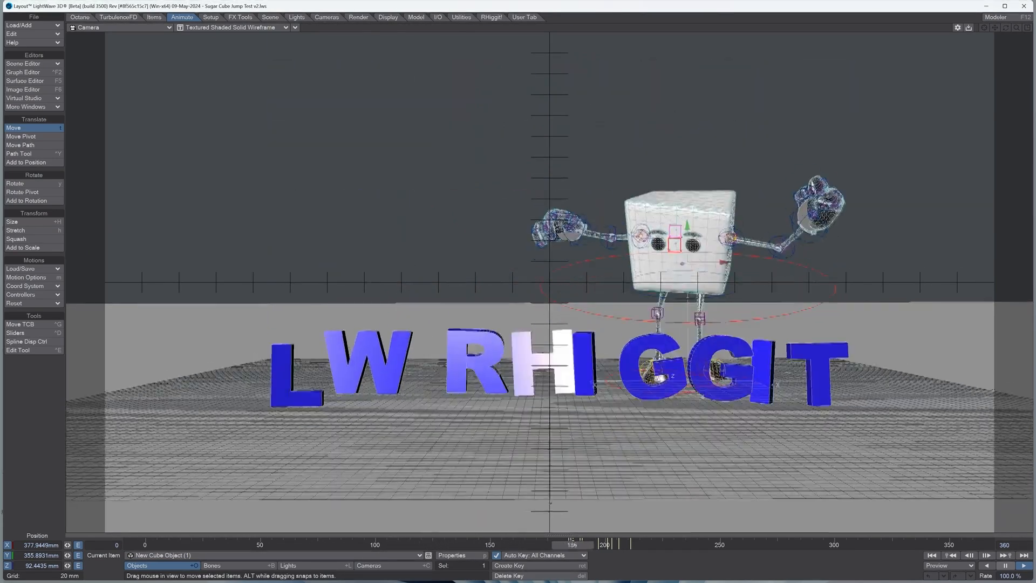
click(1005, 565)
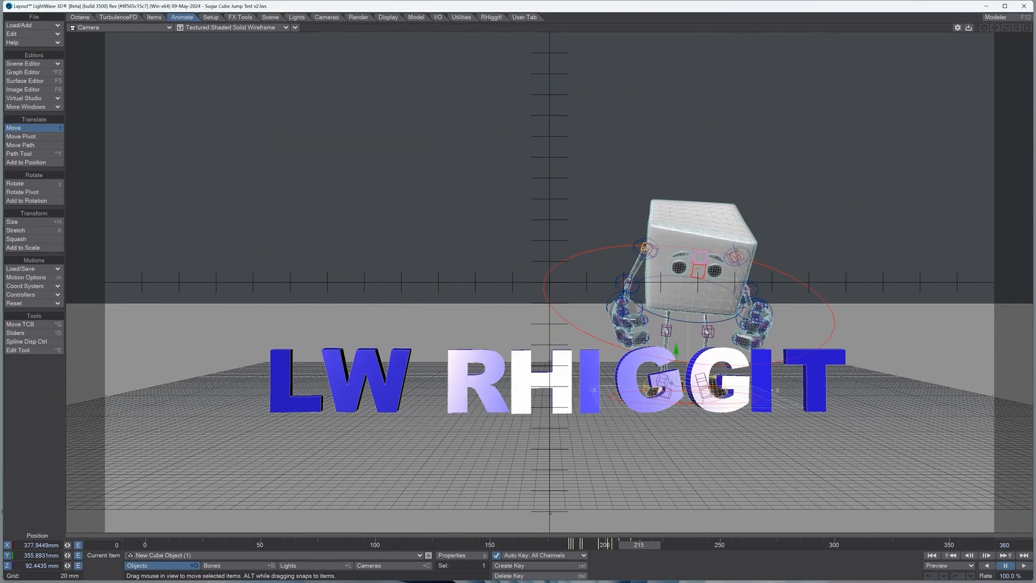
drag(639, 545, 583, 545)
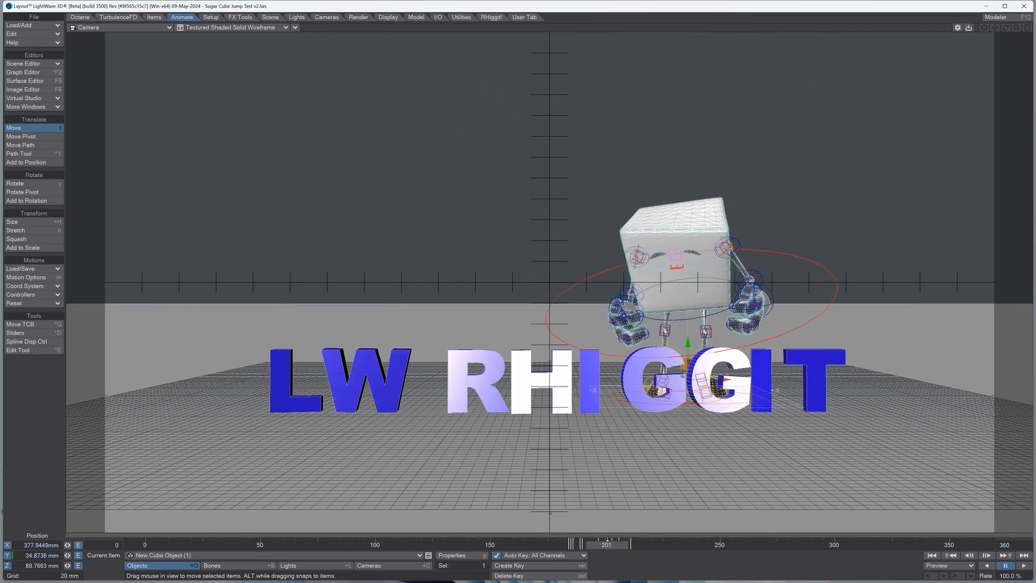